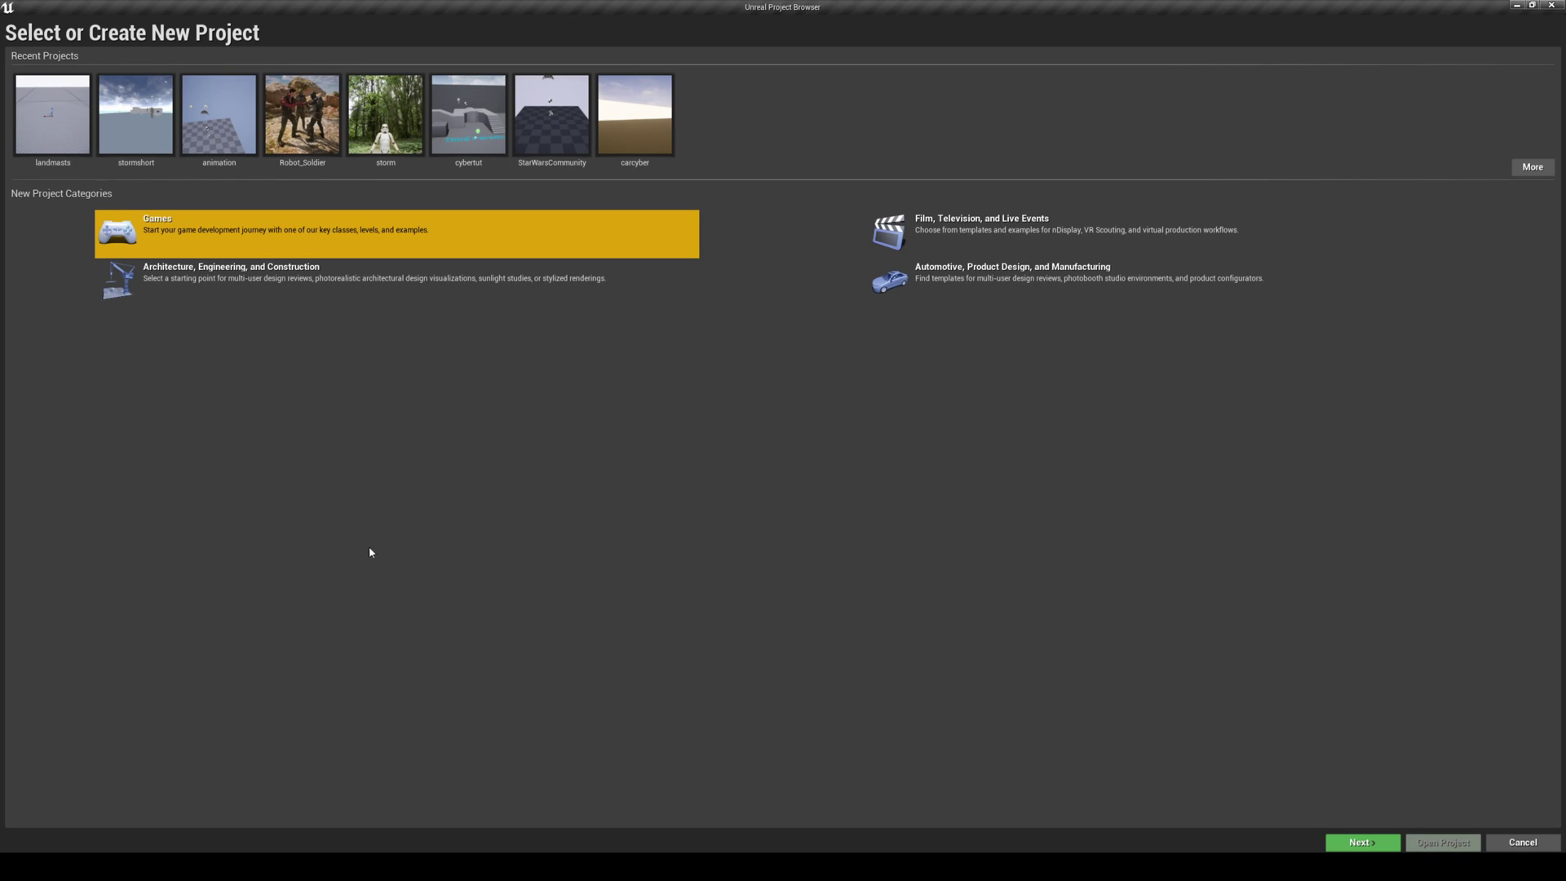
# Create a new Games project from the Third Person template, named landayaetuas.
pyautogui.click(1360, 842)
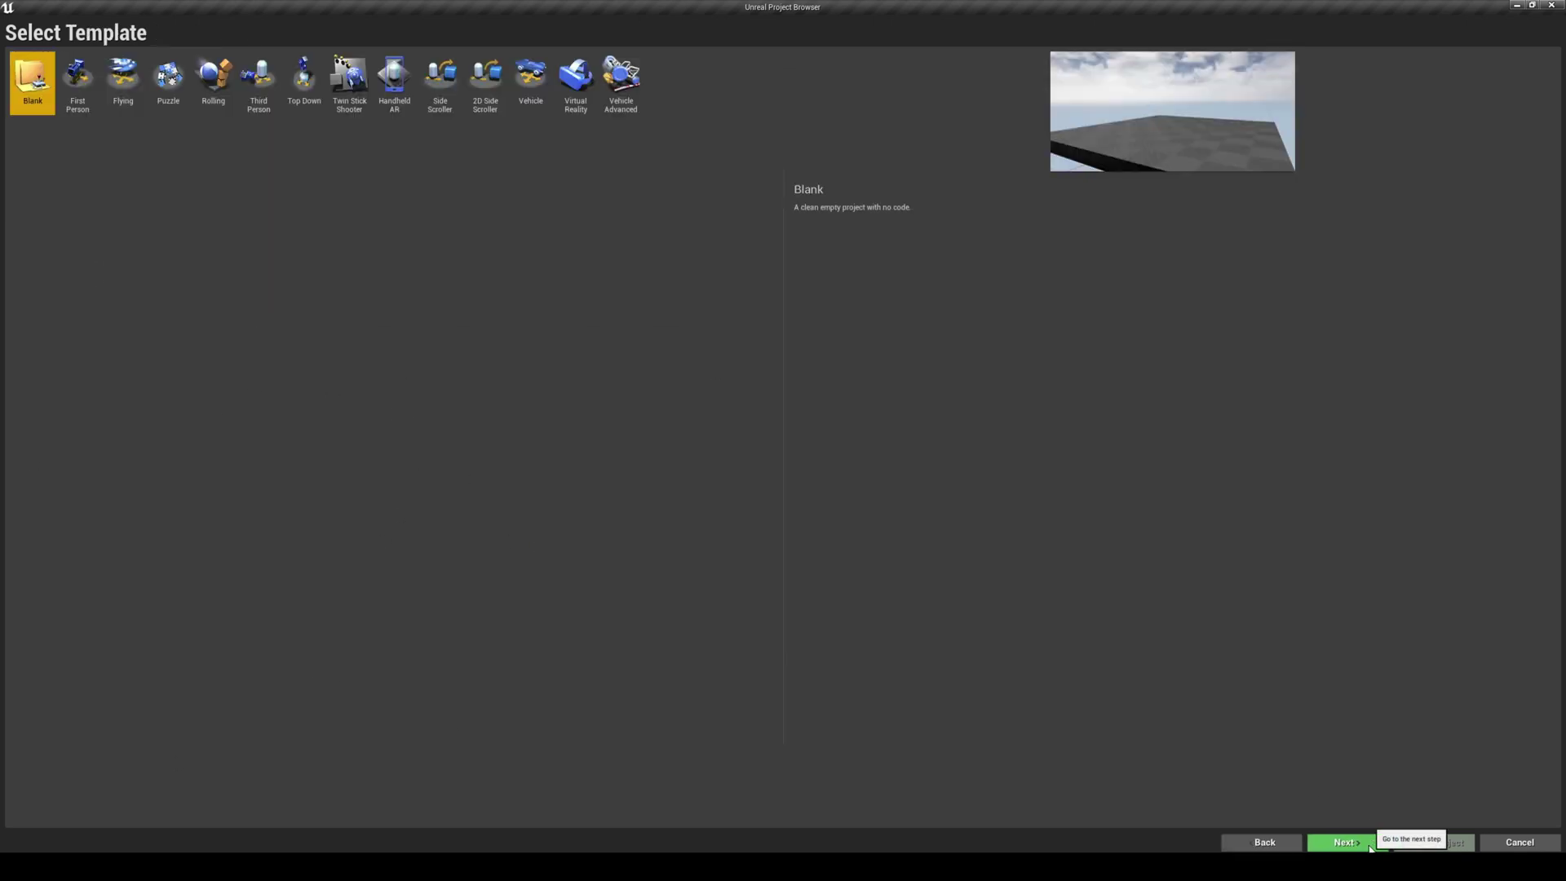
pyautogui.click(258, 82)
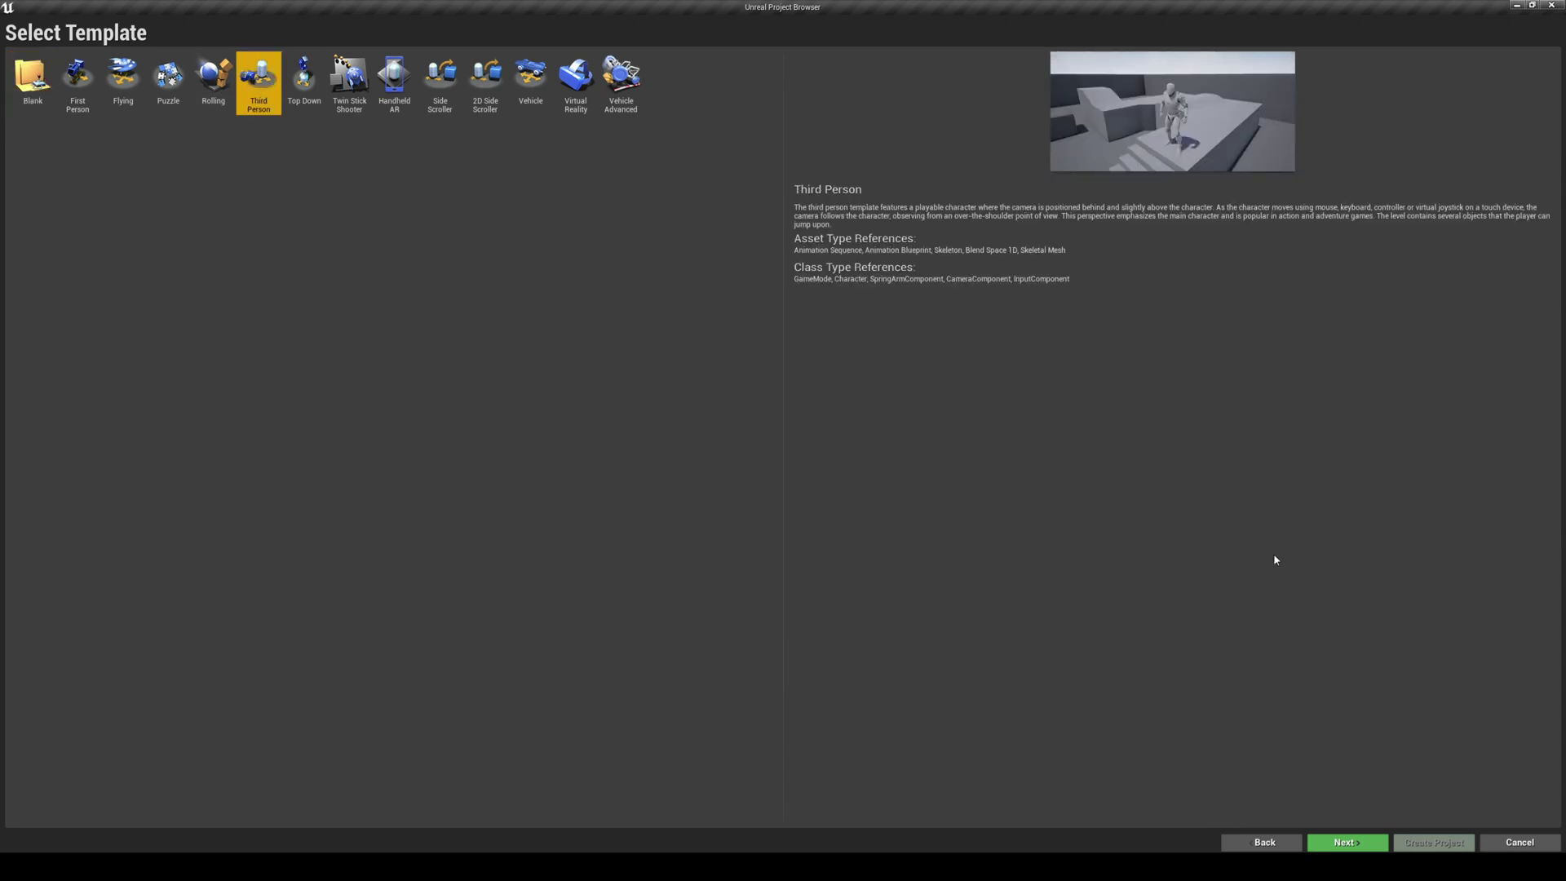
pyautogui.click(1350, 842)
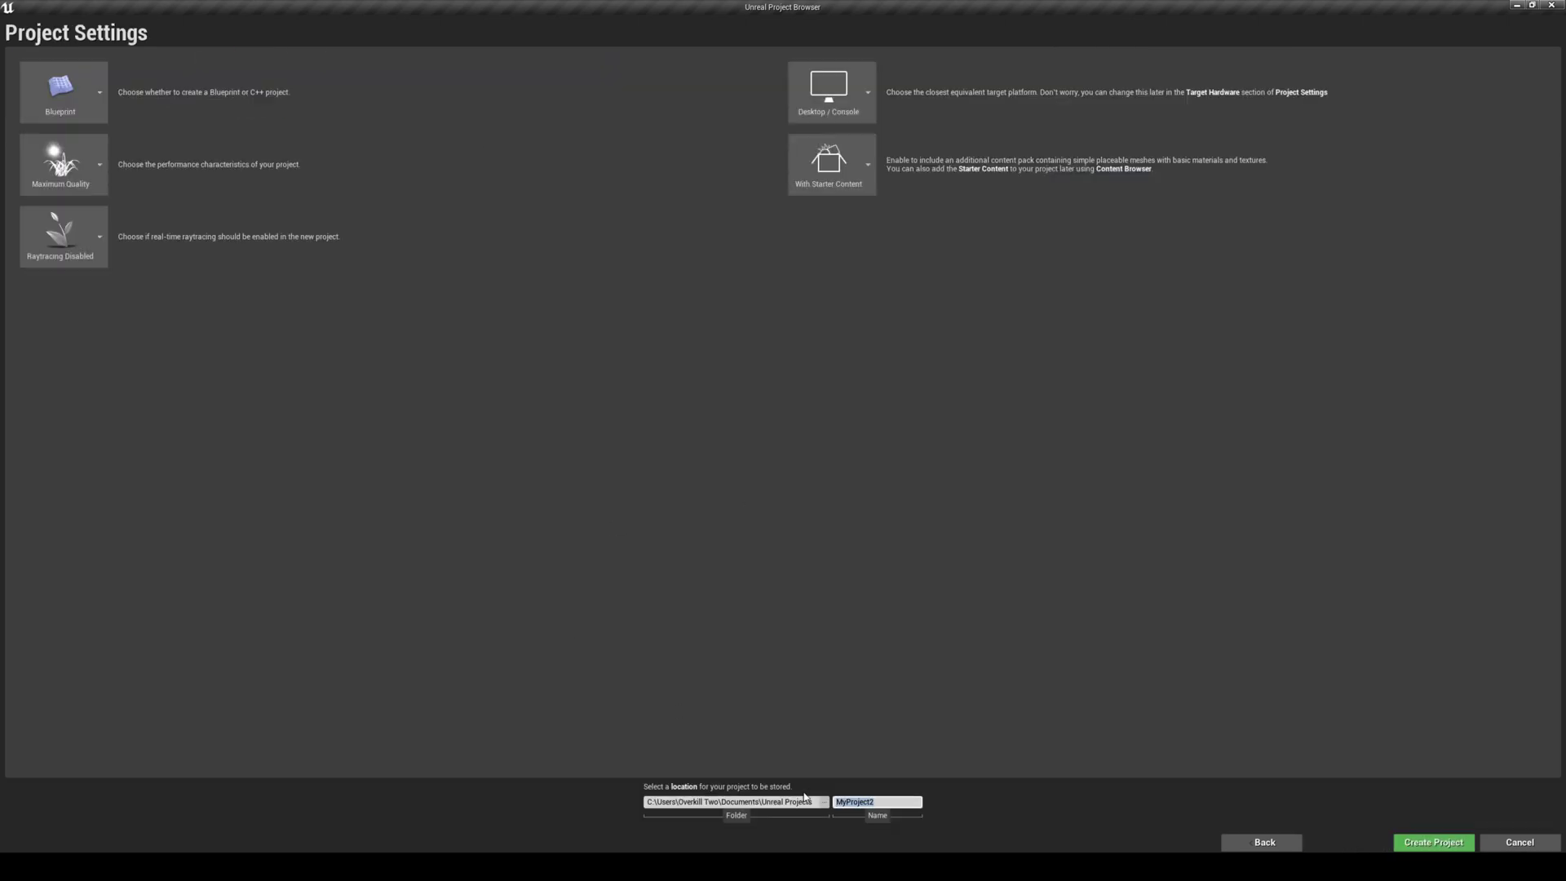
pyautogui.write('Ian')
pyautogui.click(1433, 842)
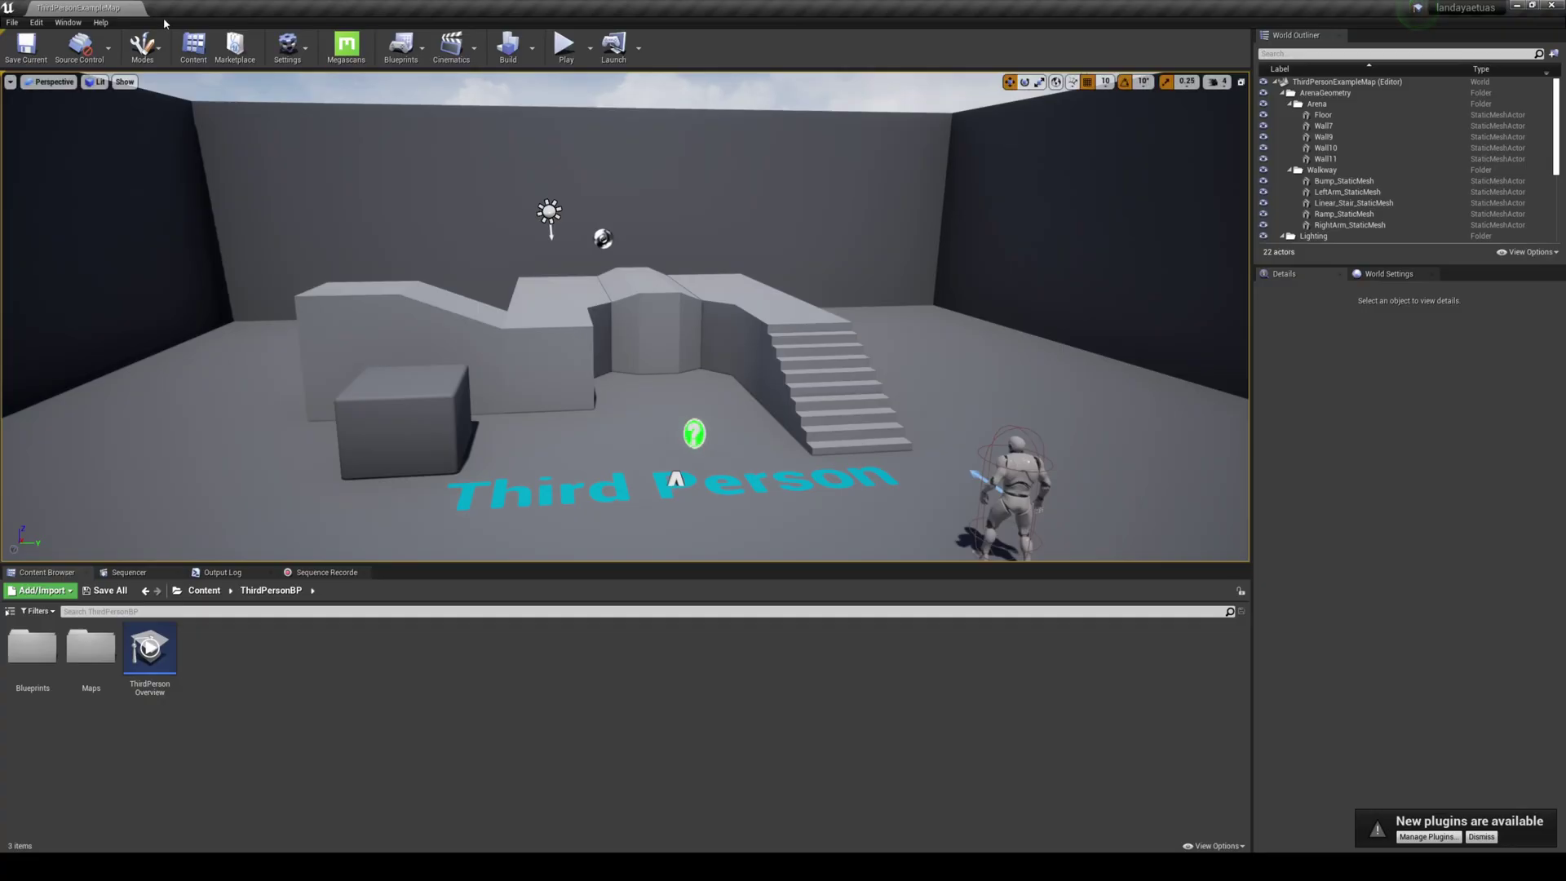
# Enable the Landmass plugin and restart the editor to apply it.
pyautogui.click(36, 22)
pyautogui.click(61, 210)
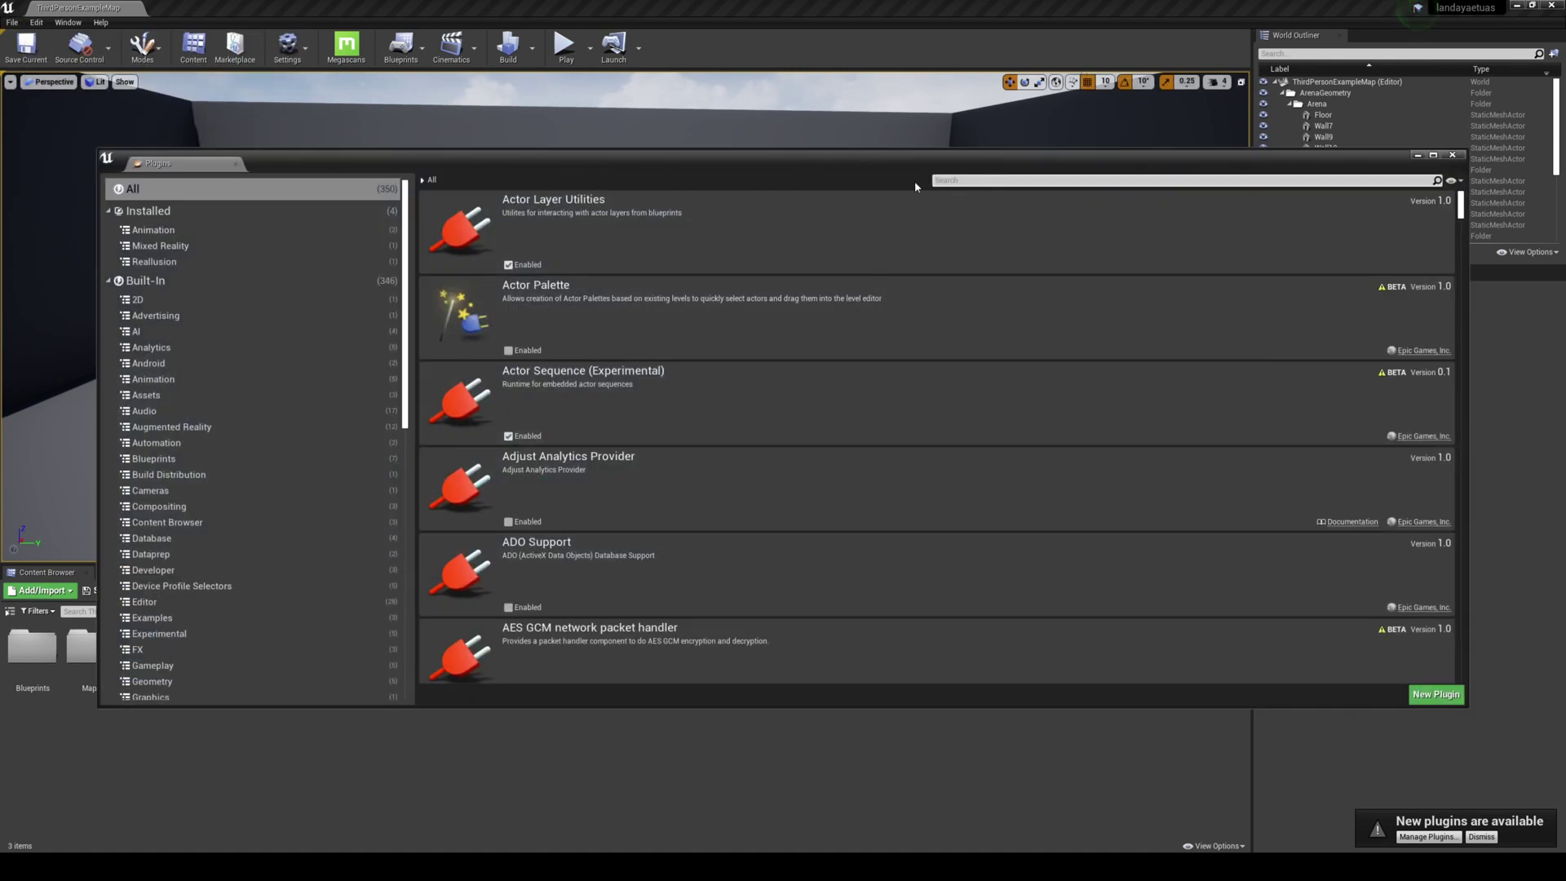
pyautogui.write('landma')
pyautogui.click(508, 264)
pyautogui.click(871, 474)
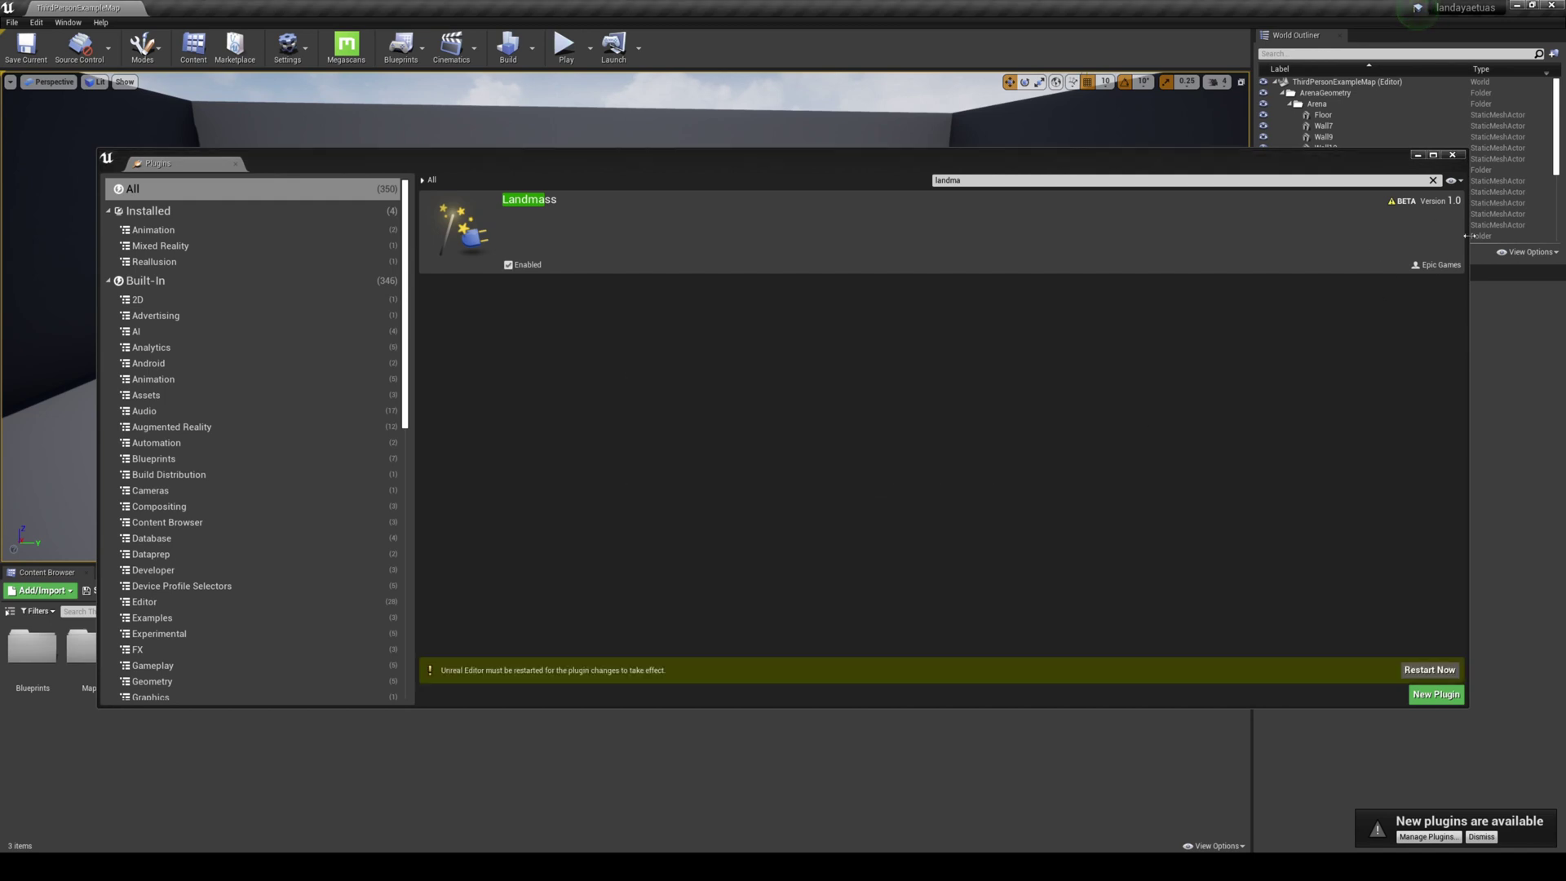
pyautogui.click(1427, 670)
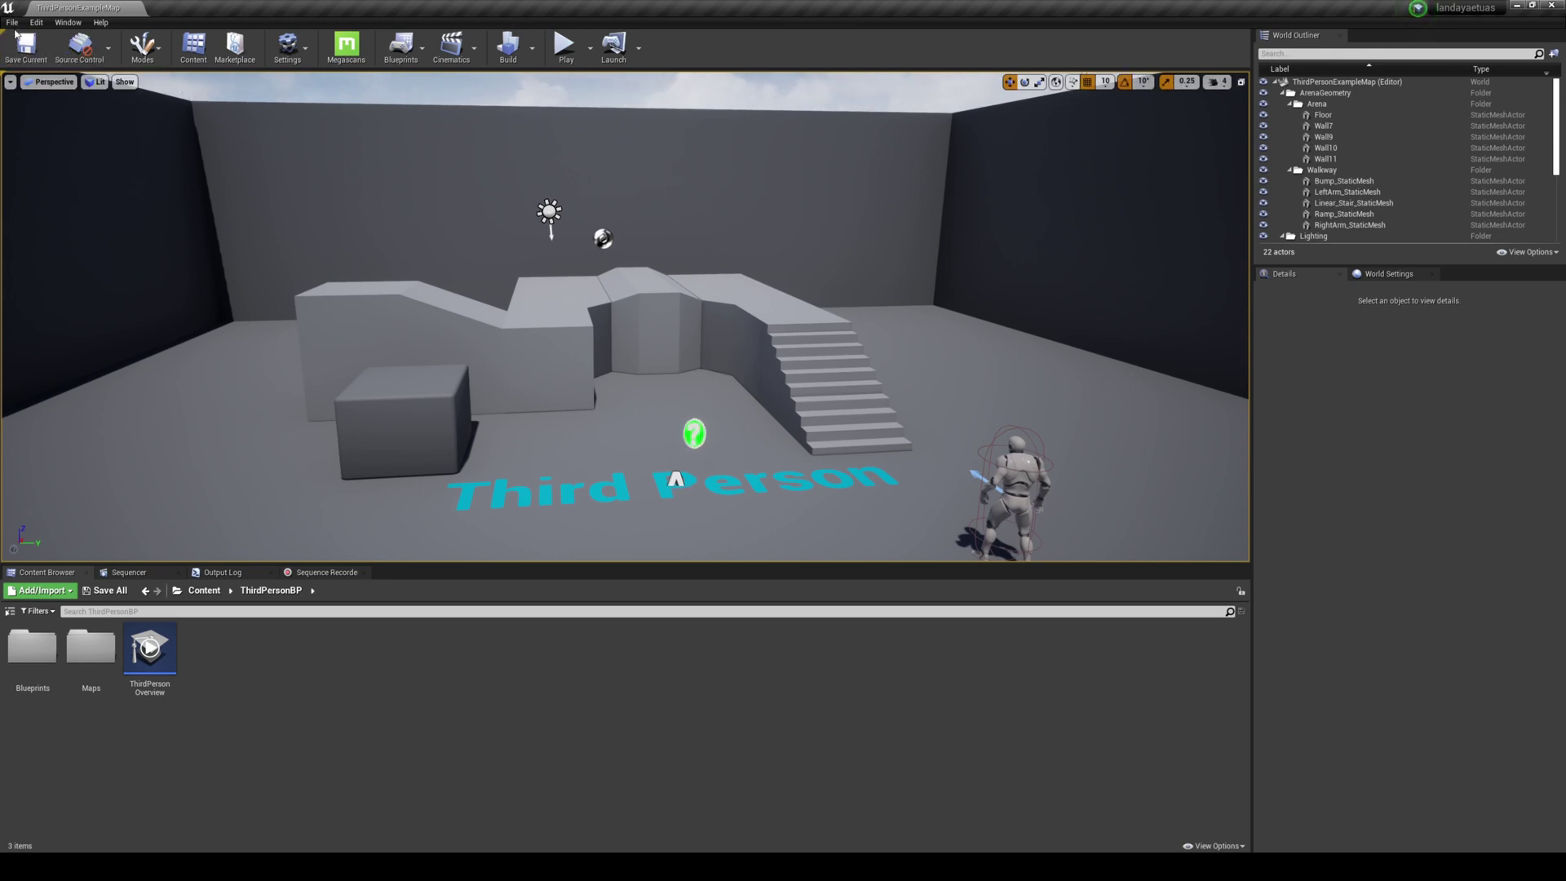
# Create a new level from the Default template and delete its floor.
pyautogui.click(12, 22)
pyautogui.click(37, 47)
pyautogui.click(687, 371)
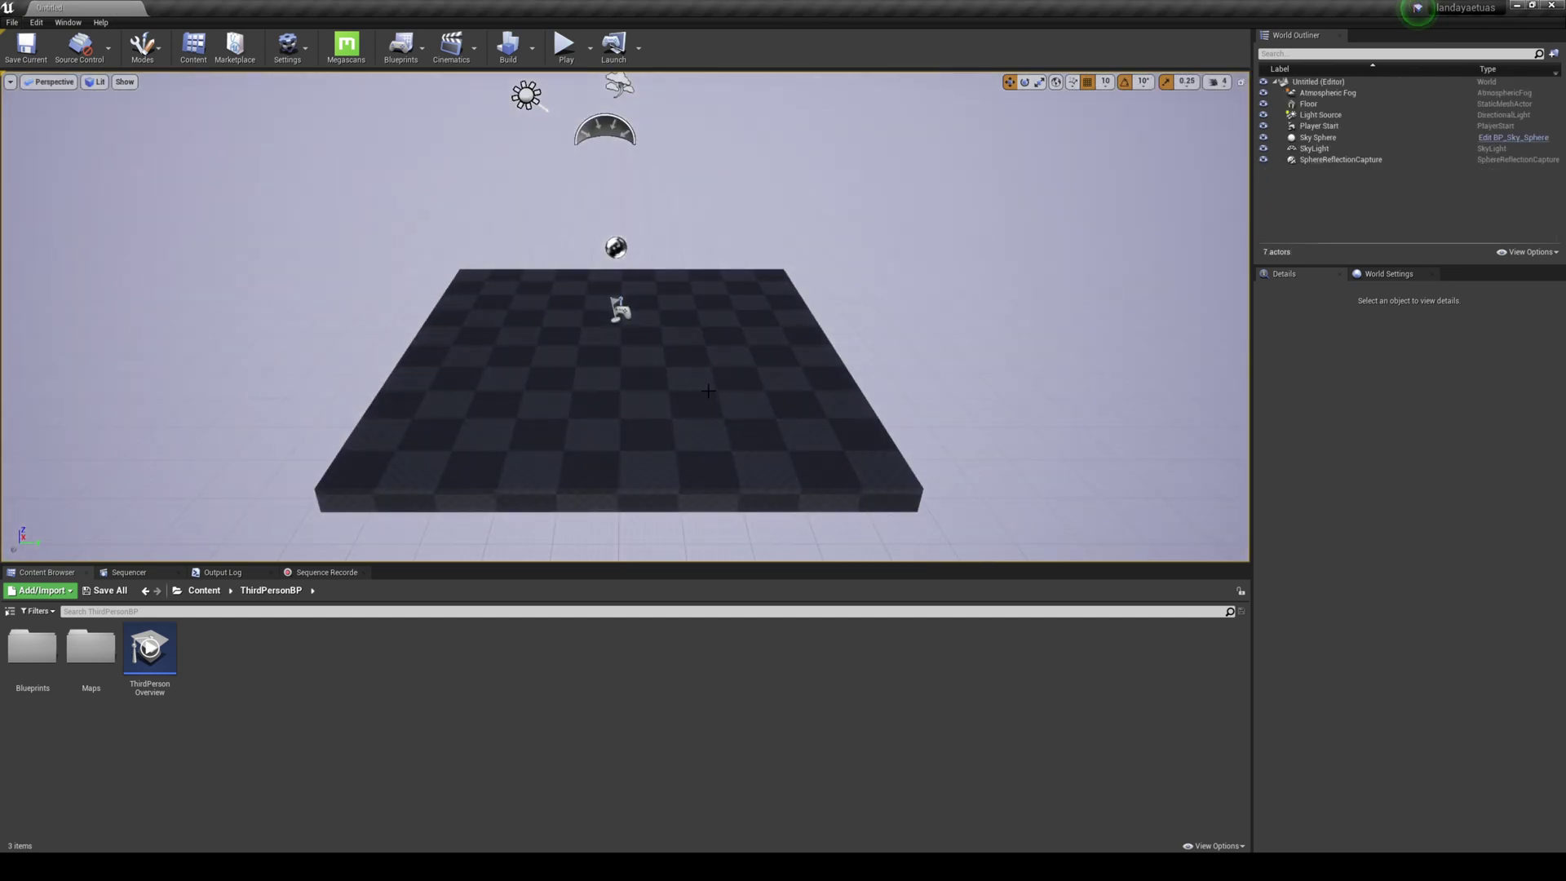
pyautogui.click(708, 391)
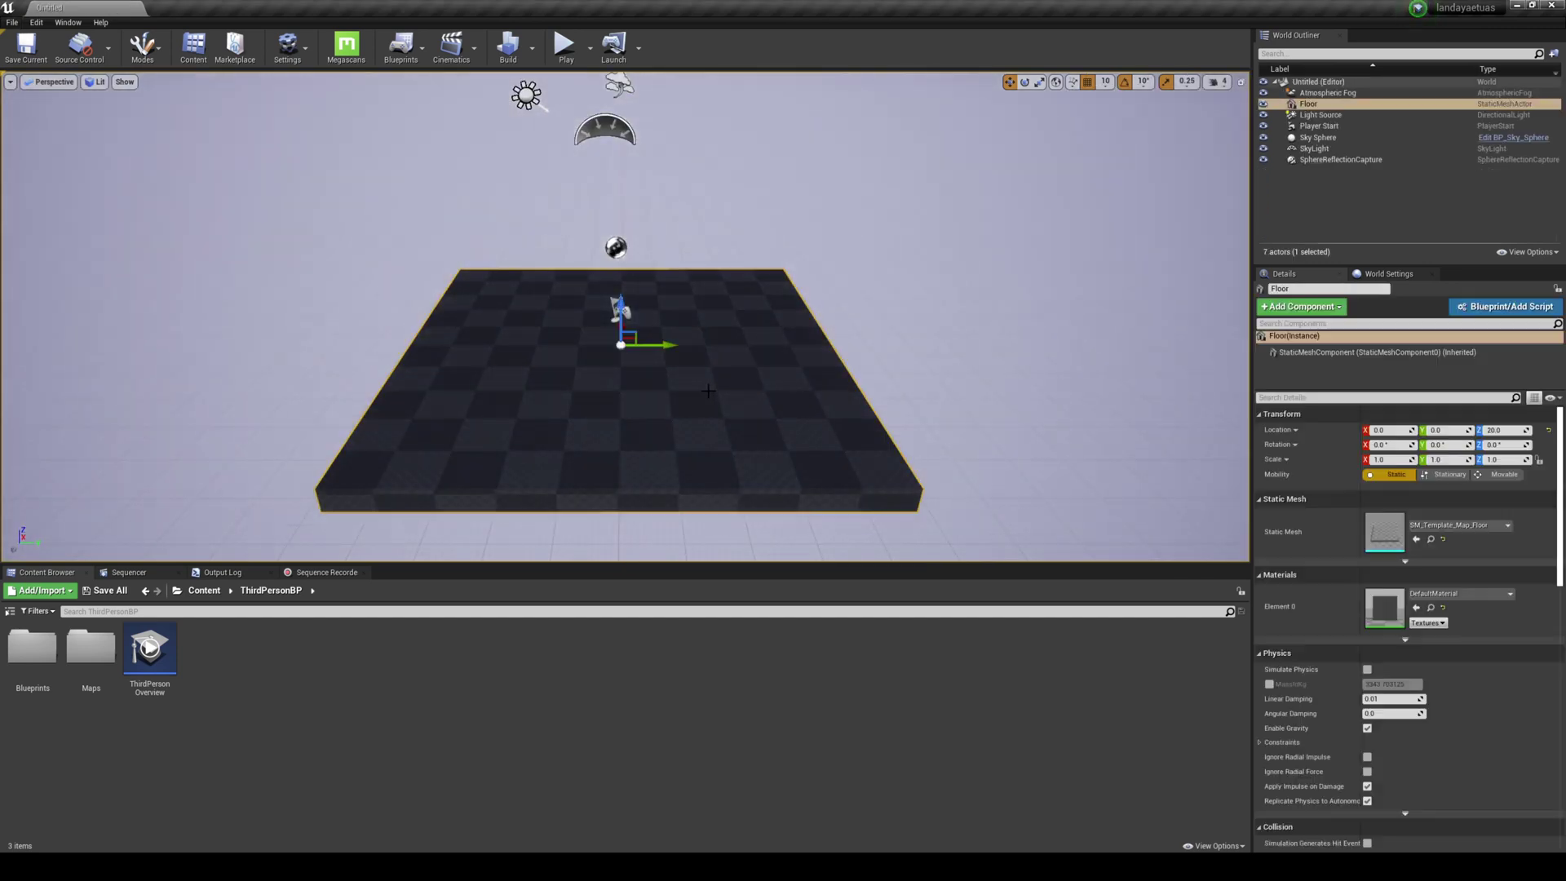
pyautogui.press('Delete')
pyautogui.moveTo(707, 390); pyautogui.dragTo(705, 392, button='right')
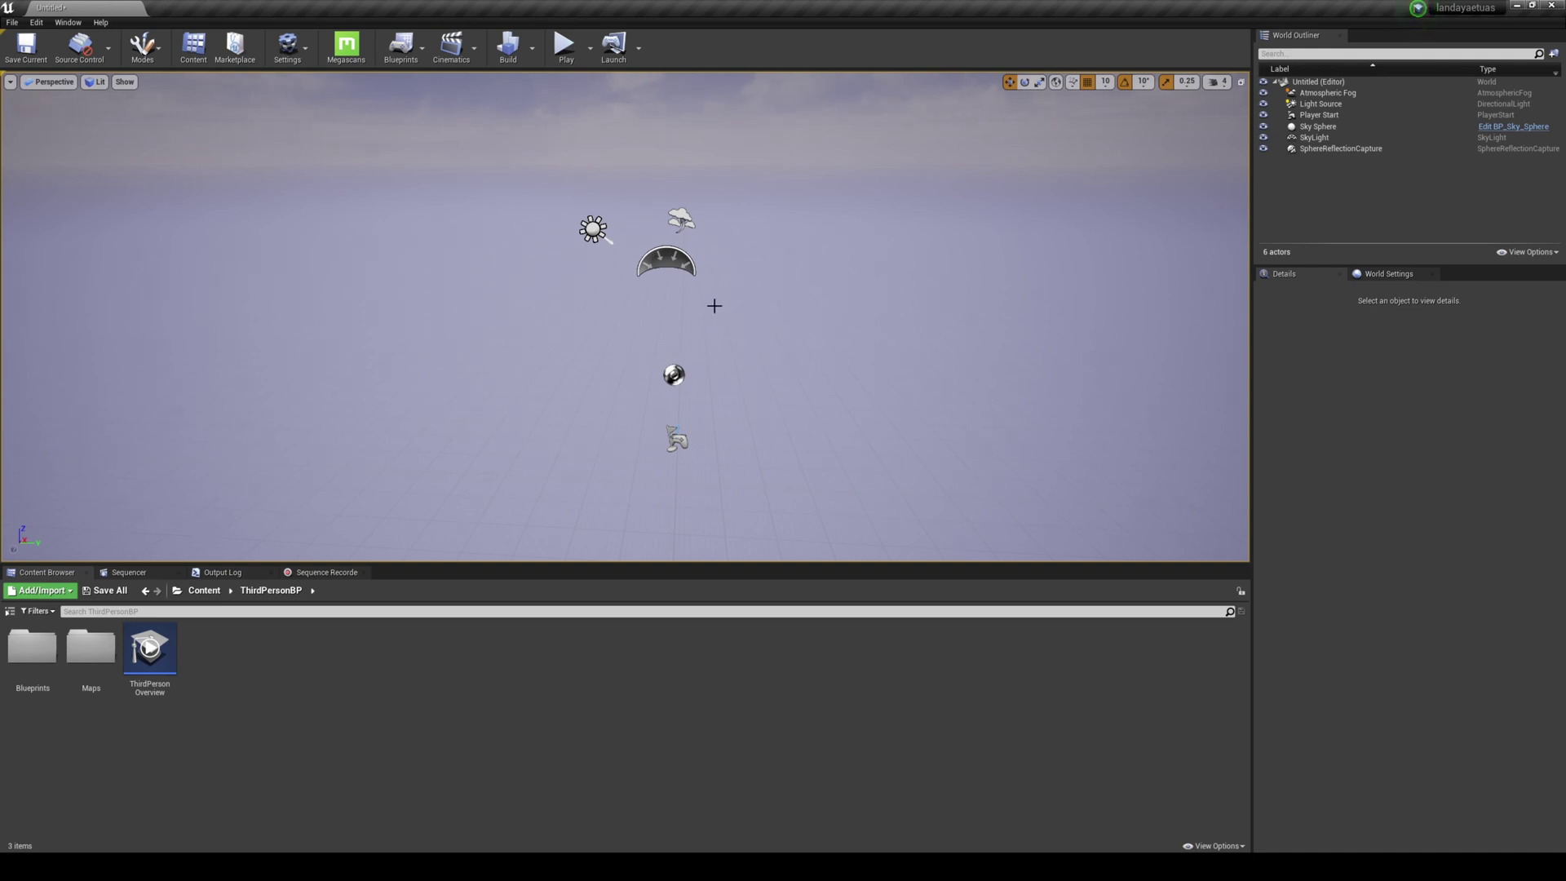
# Start a new landscape in Landscape mode and set its scale to 50 on all three axes.
pyautogui.click(142, 44)
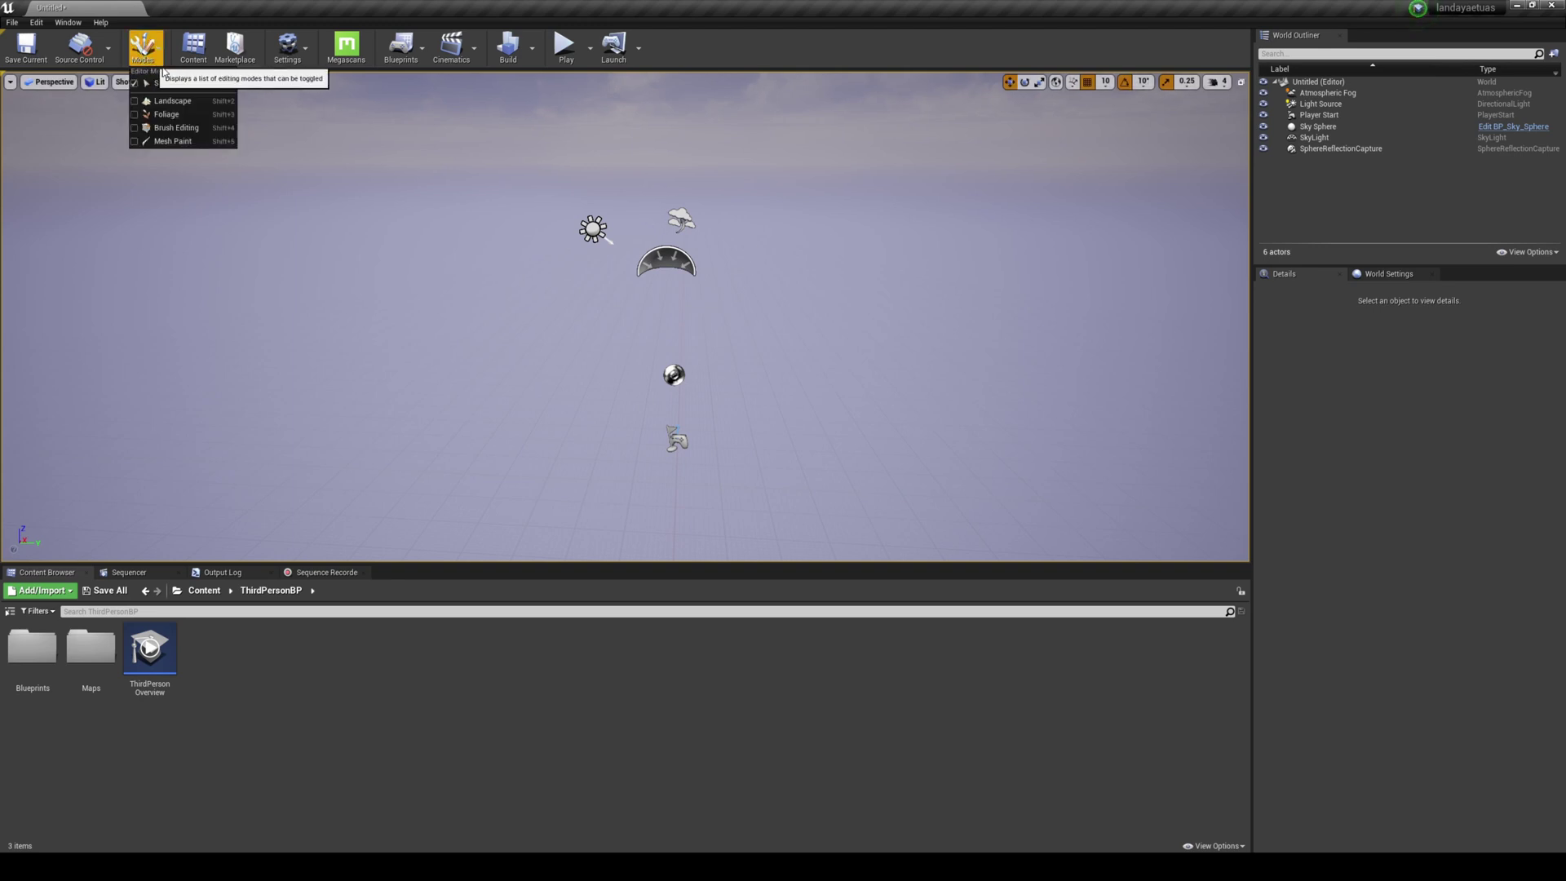
pyautogui.click(159, 103)
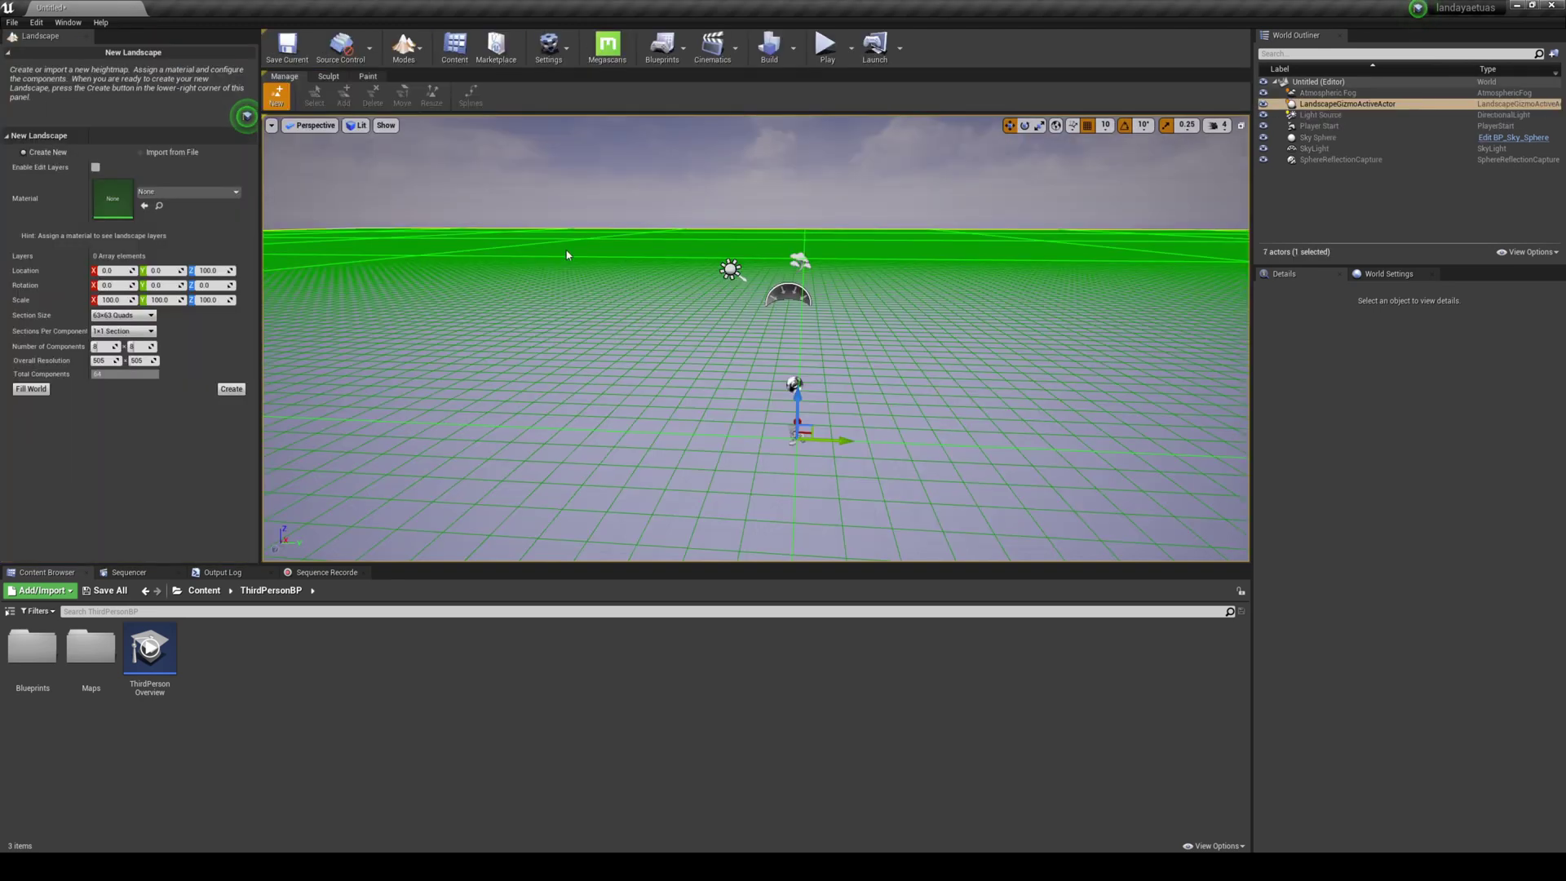
pyautogui.scroll(-1, 622, 265)
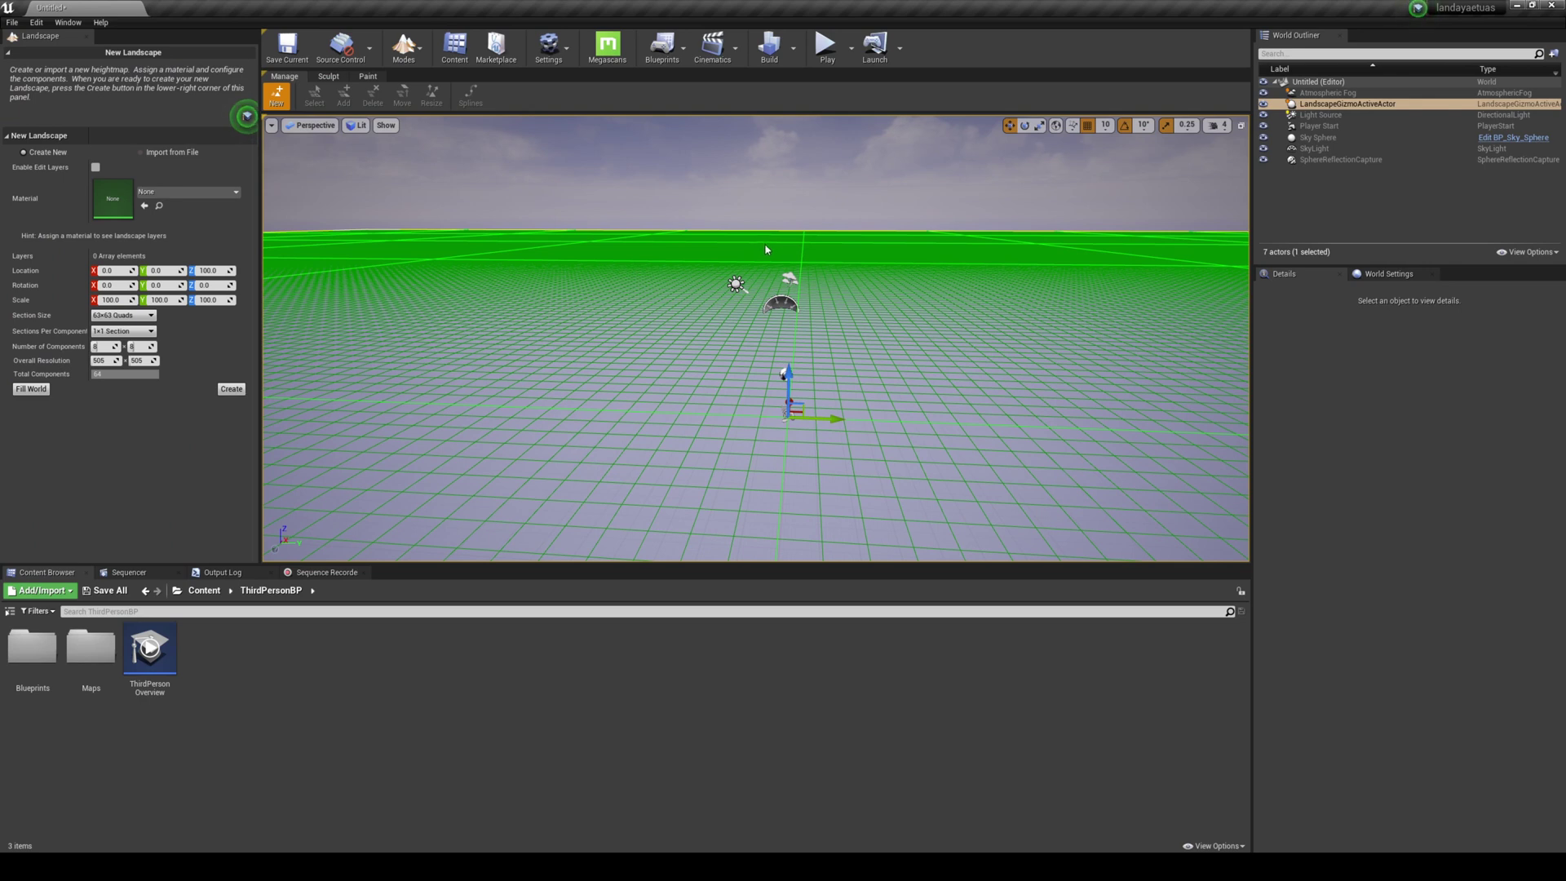
pyautogui.click(111, 301)
pyautogui.write('50')
pyautogui.press('Return')
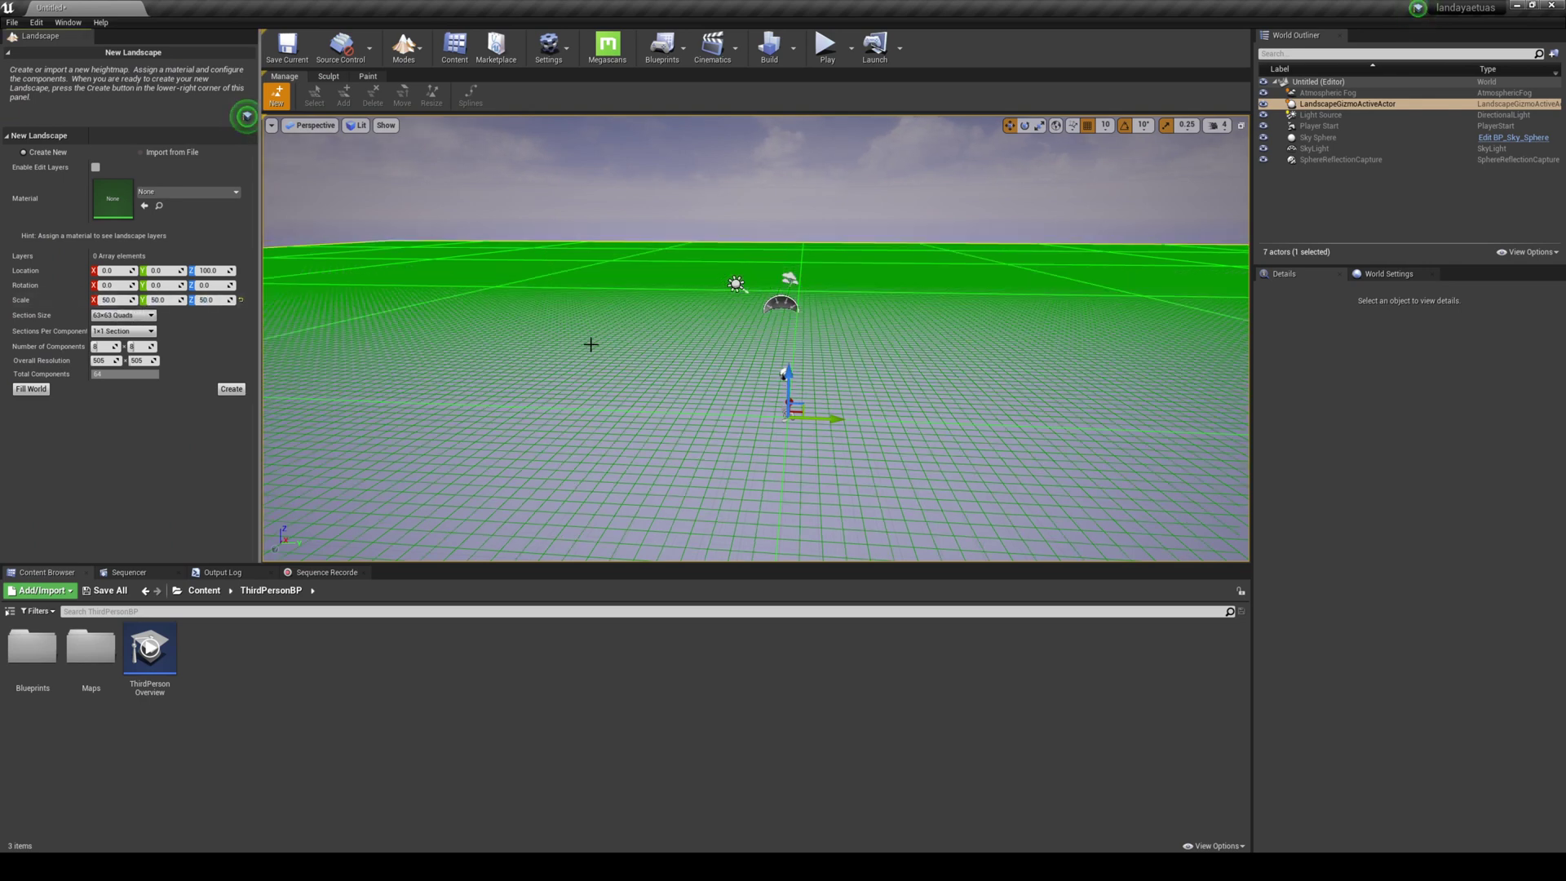
pyautogui.keyDown('alt'); pyautogui.moveTo(591, 344); pyautogui.dragTo(726, 342); pyautogui.keyUp('alt')
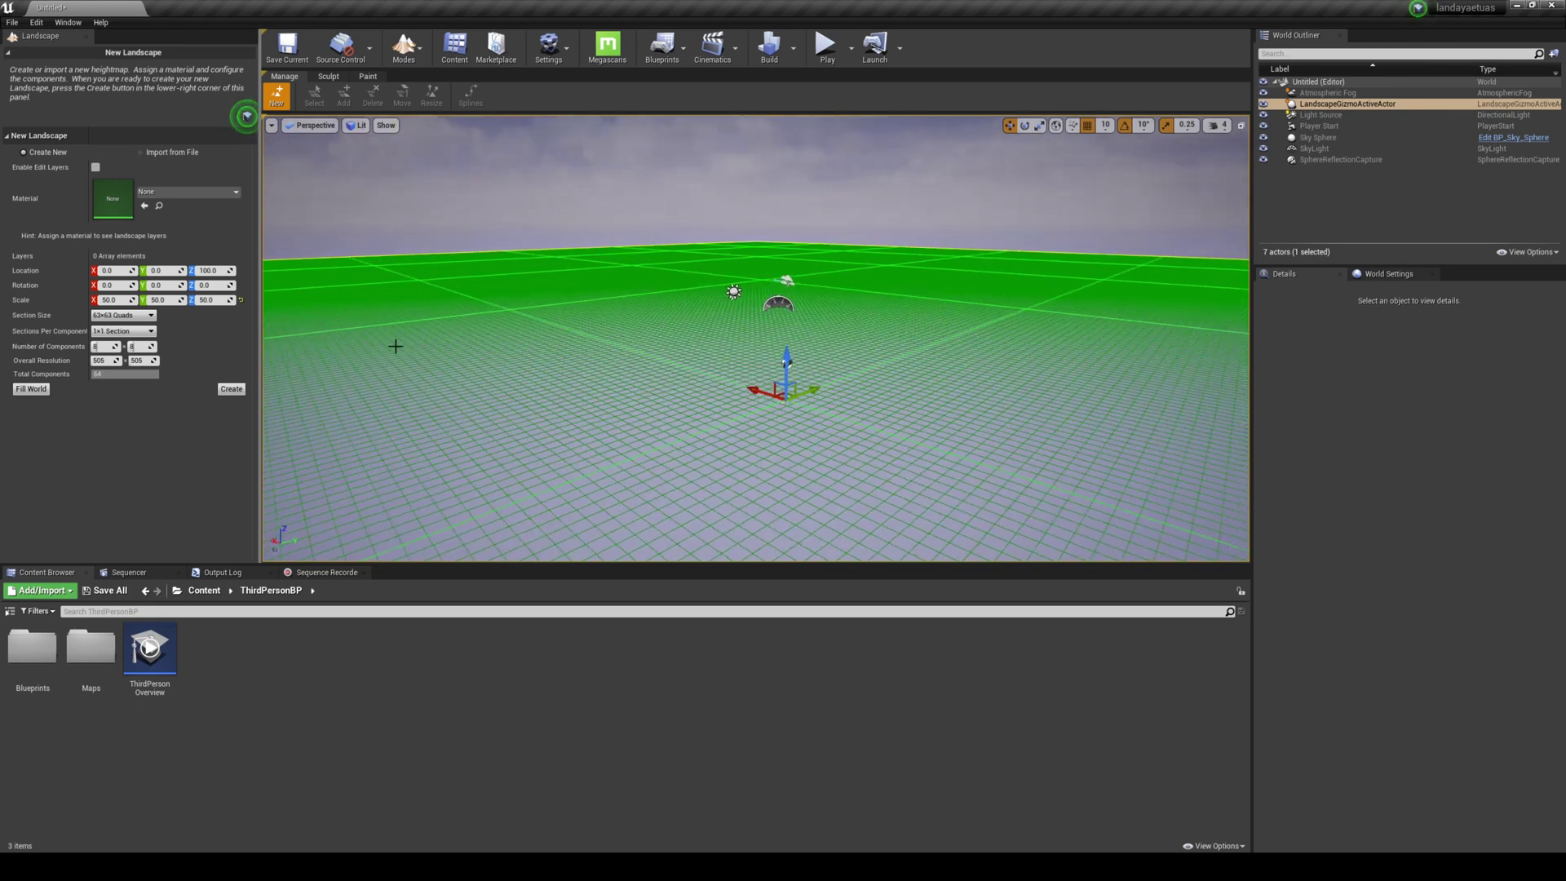
# Configure the new landscape with 63x63-quad sections, 2x2 sections per component and 6 x 6 components.
pyautogui.click(148, 316)
pyautogui.click(134, 366)
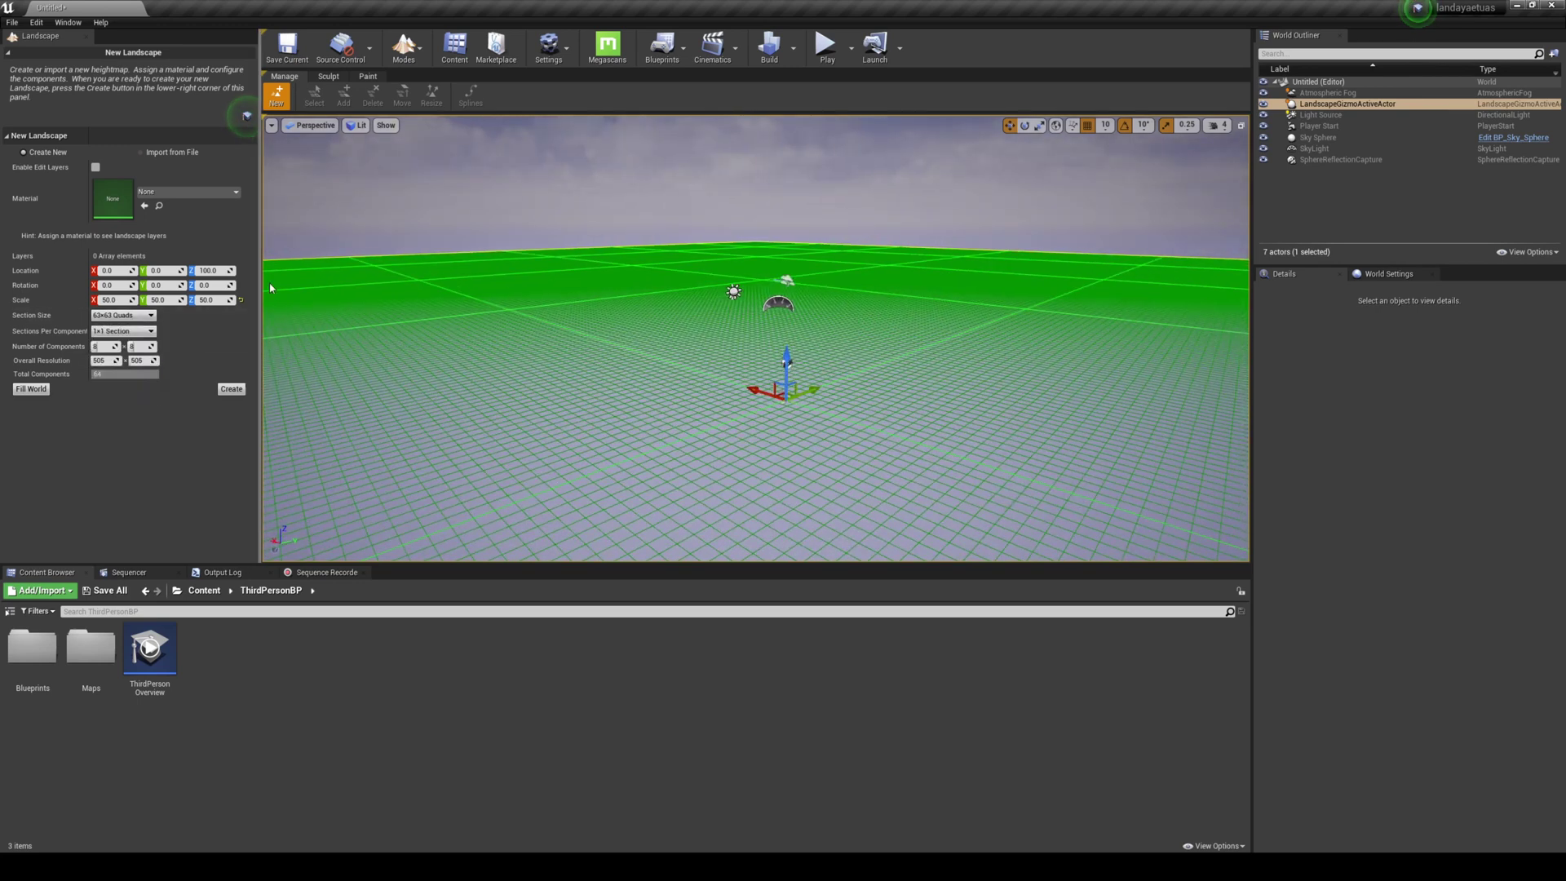
pyautogui.click(141, 330)
pyautogui.click(140, 357)
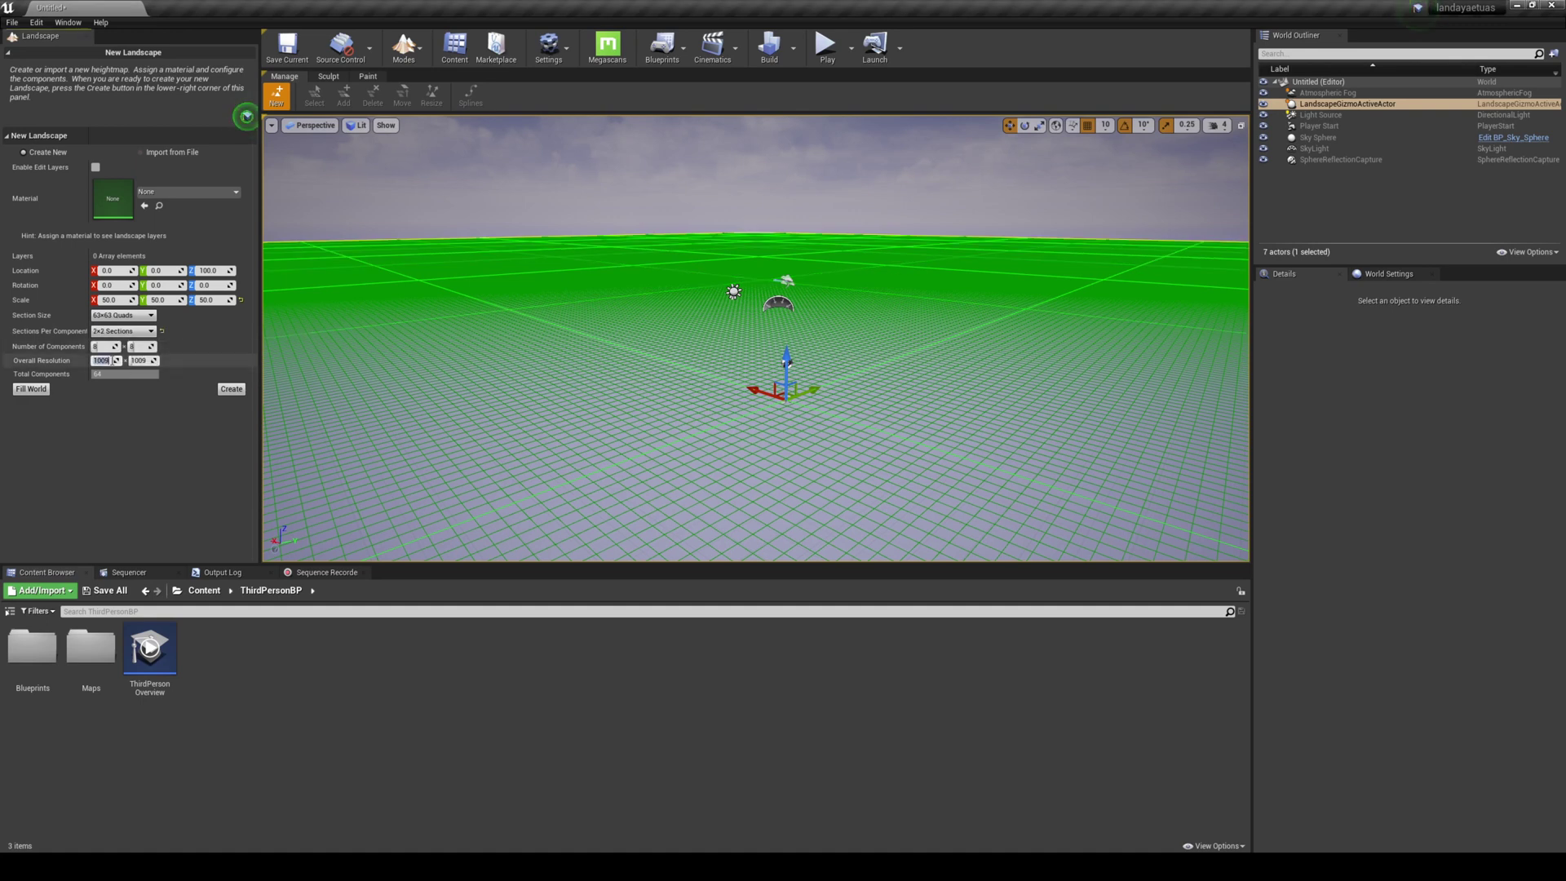
pyautogui.click(107, 346)
pyautogui.write('6')
pyautogui.press('Tab')
pyautogui.write('6')
pyautogui.press('Tab')
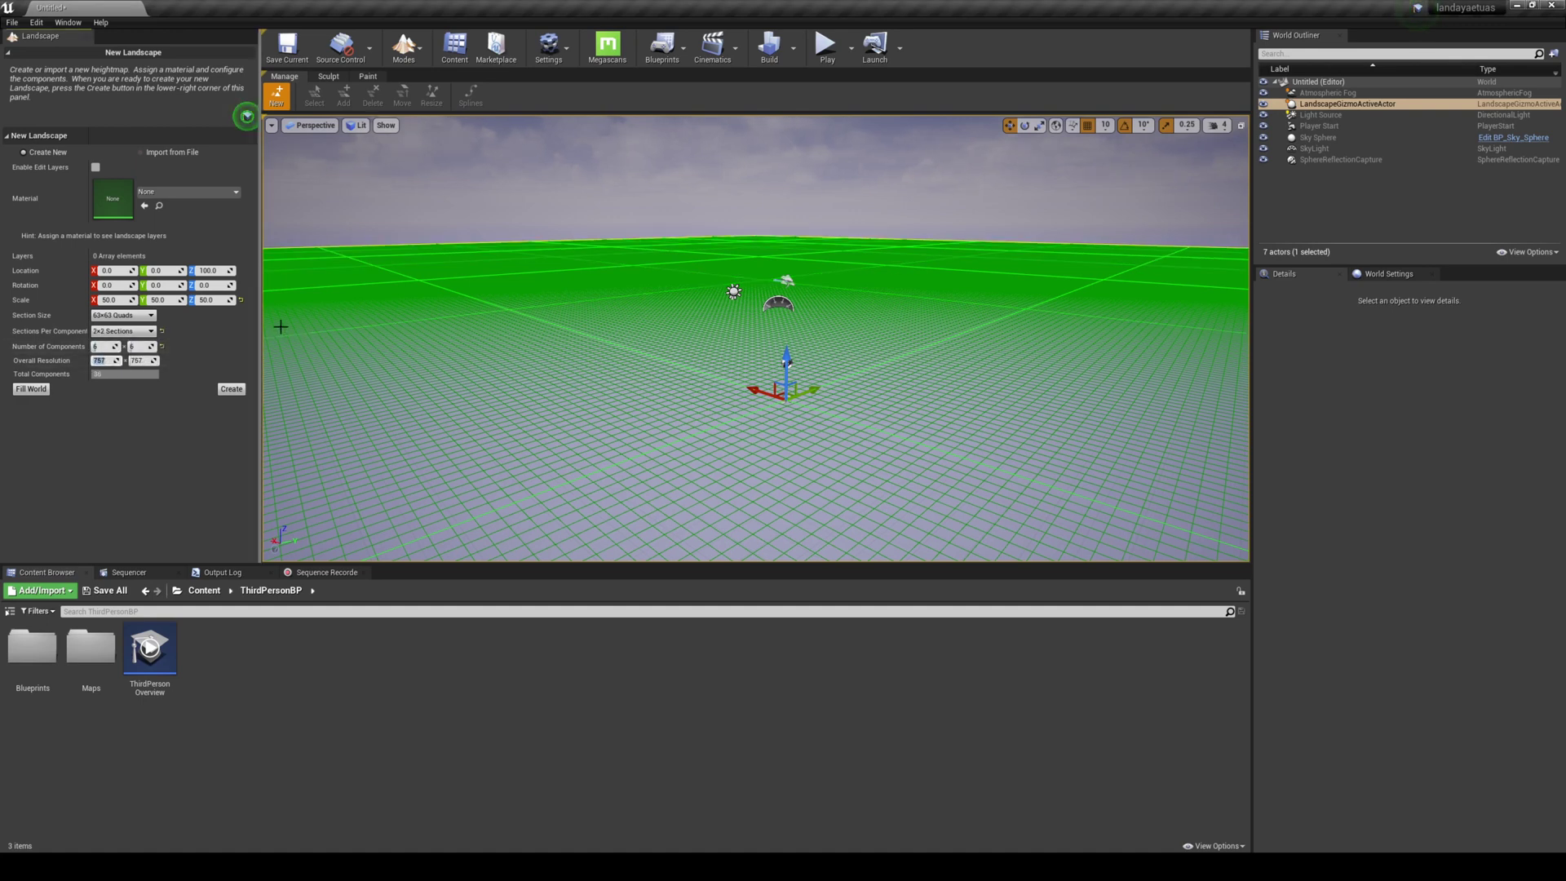
# Enable edit layers for the new landscape and create it.
pyautogui.click(96, 167)
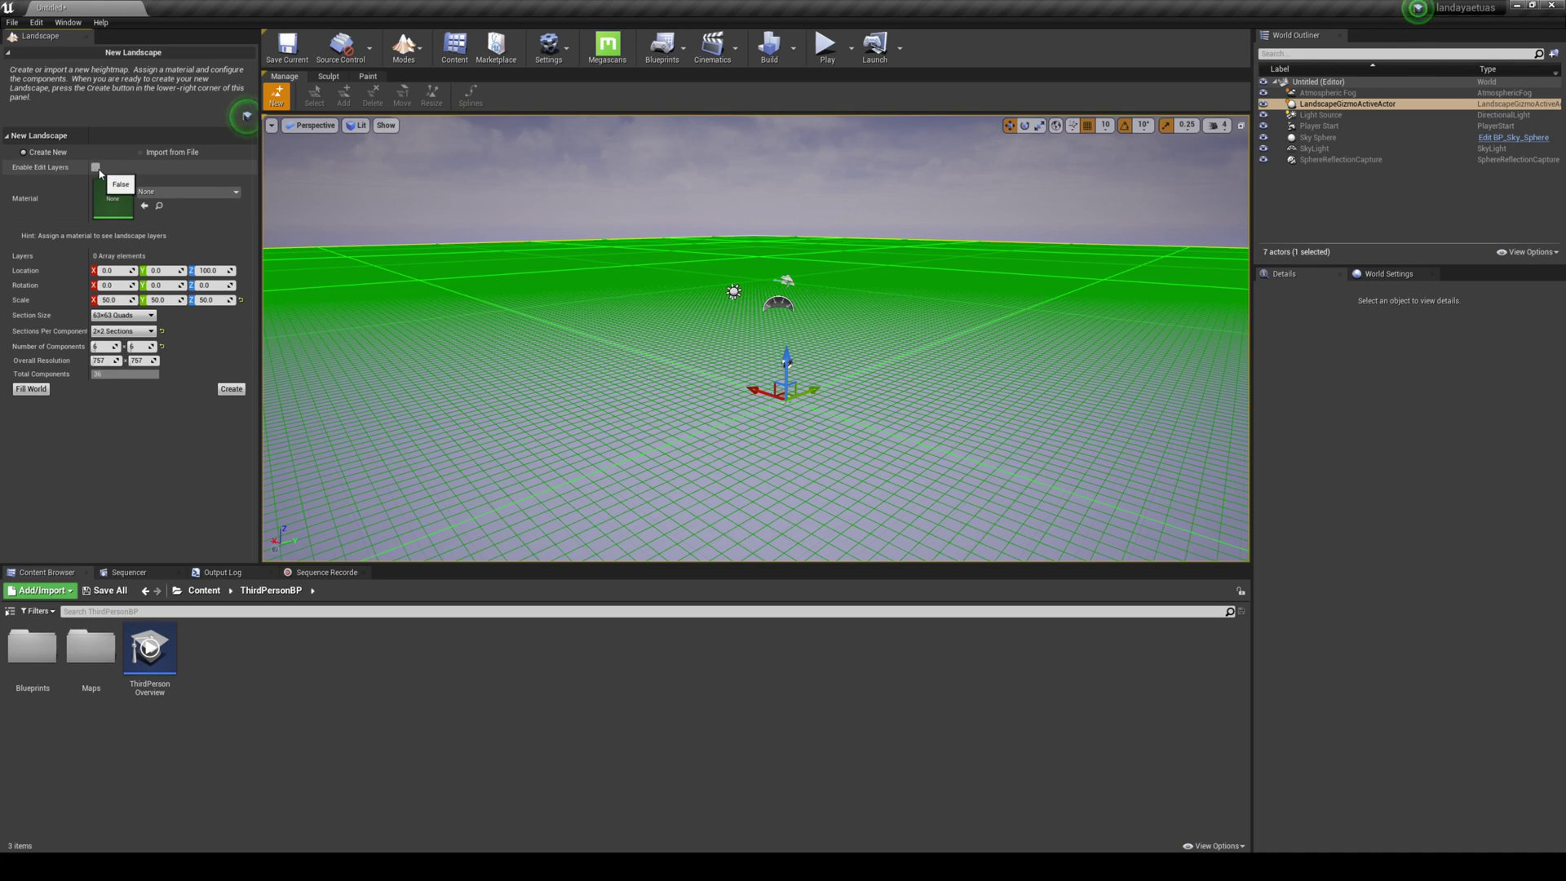
pyautogui.click(231, 389)
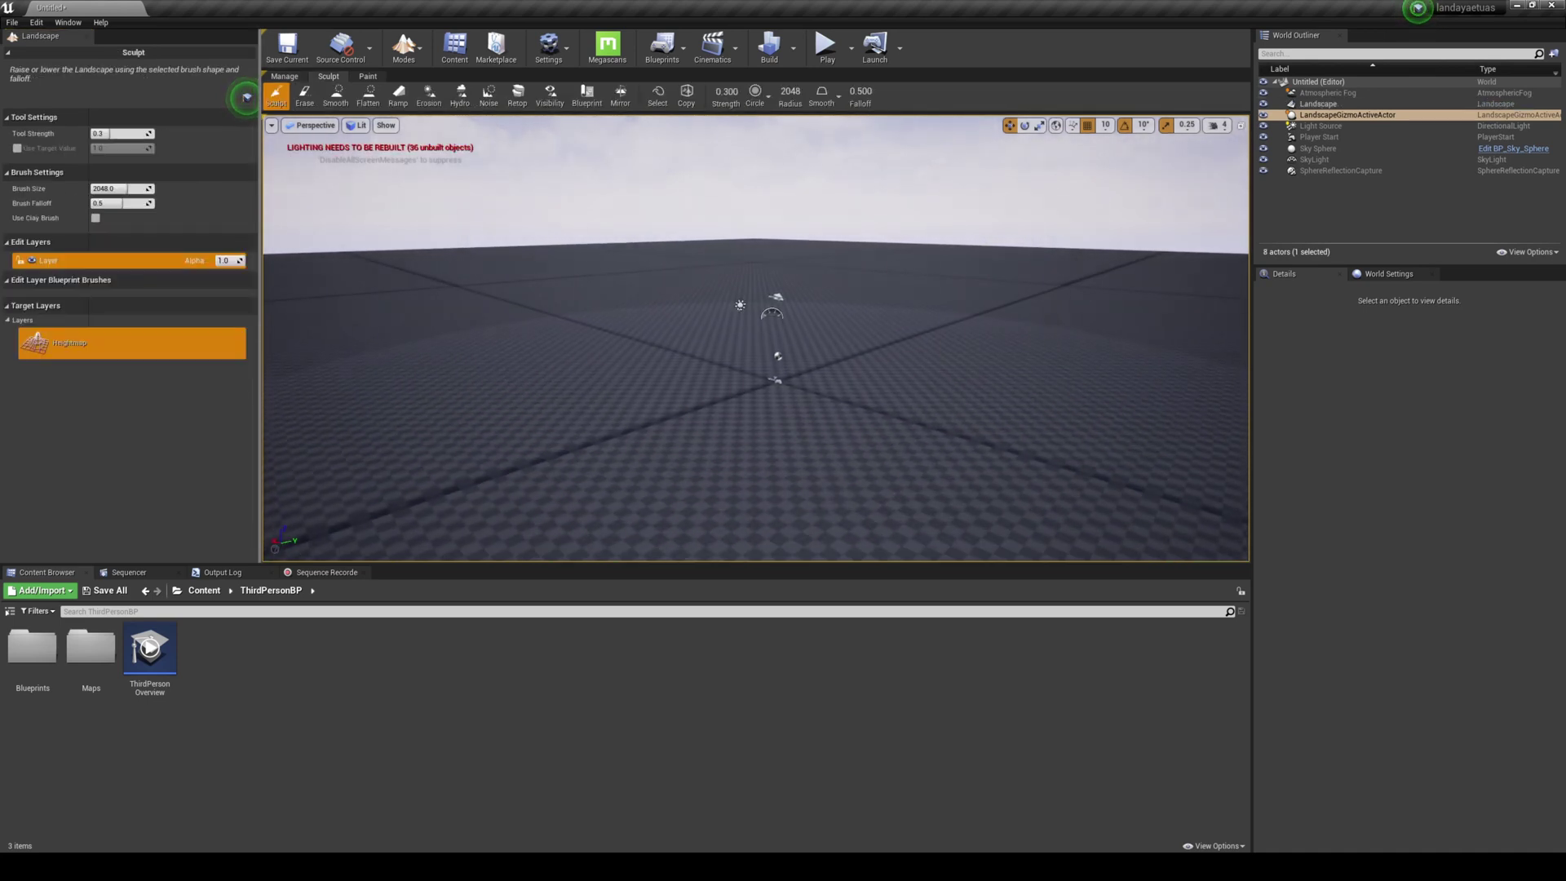
pyautogui.keyDown('alt'); pyautogui.moveTo(897, 351); pyautogui.dragTo(473, 330); pyautogui.keyUp('alt')
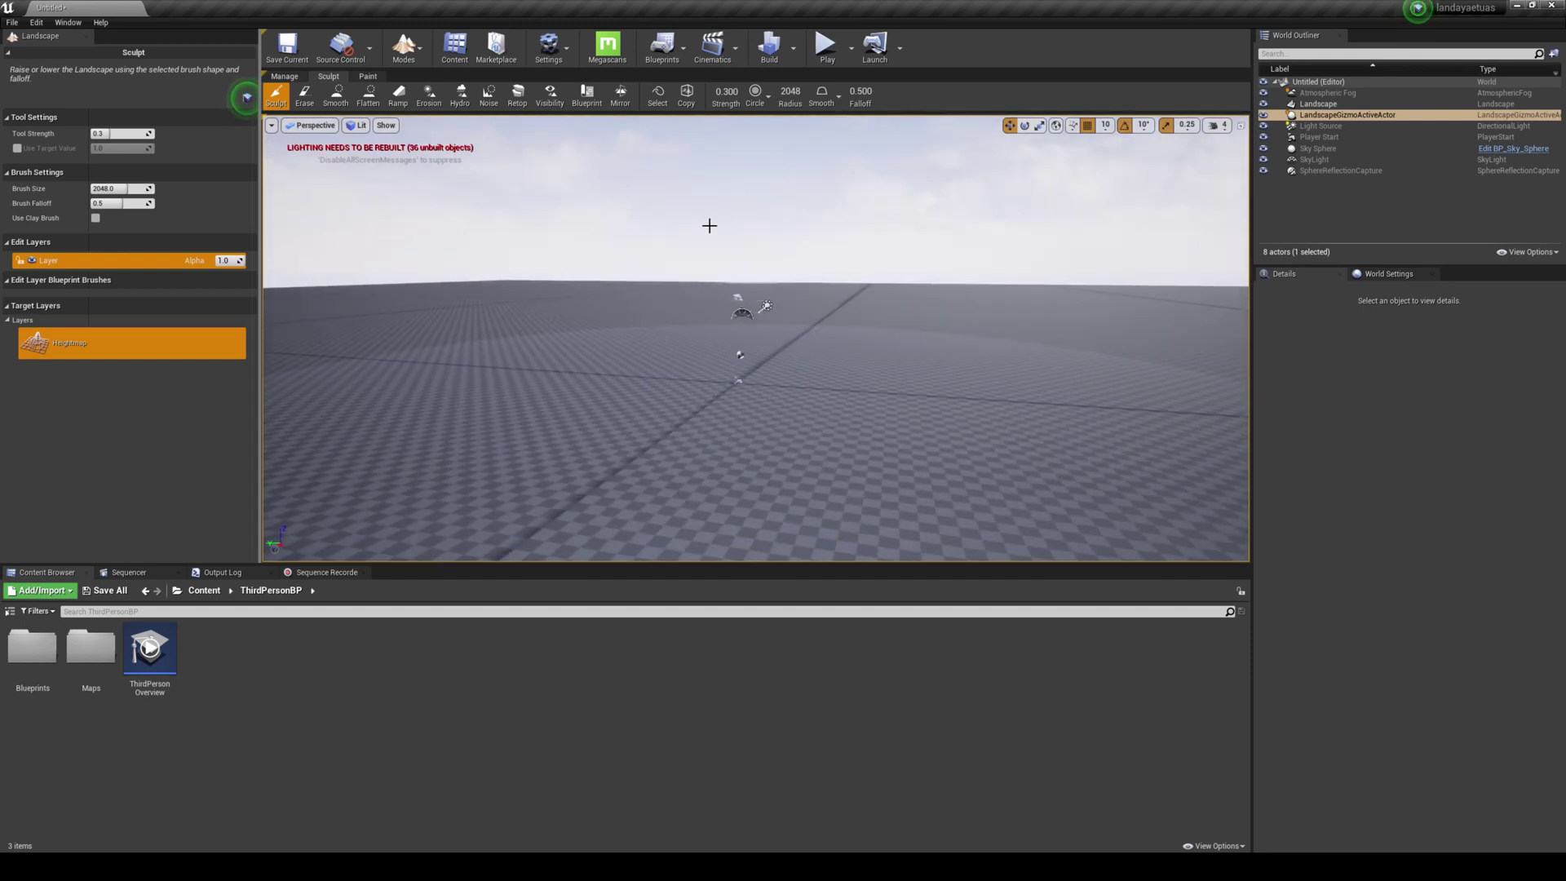
# Choose the CustomBrush_Landmass blueprint brush in the sculpting tools and place it on the landscape.
pyautogui.click(587, 104)
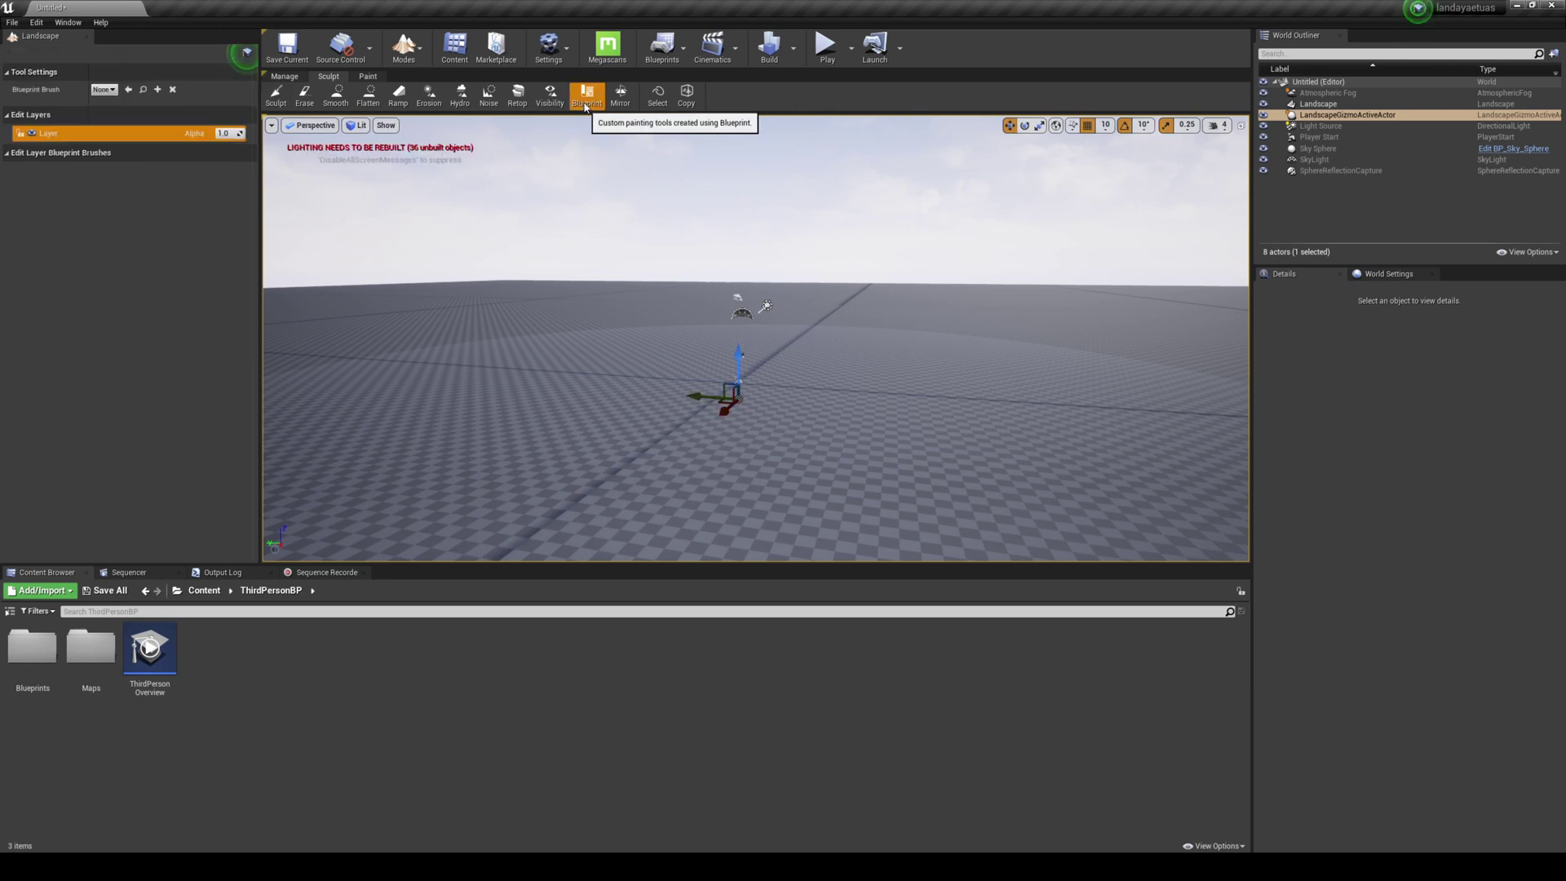
pyautogui.click(104, 89)
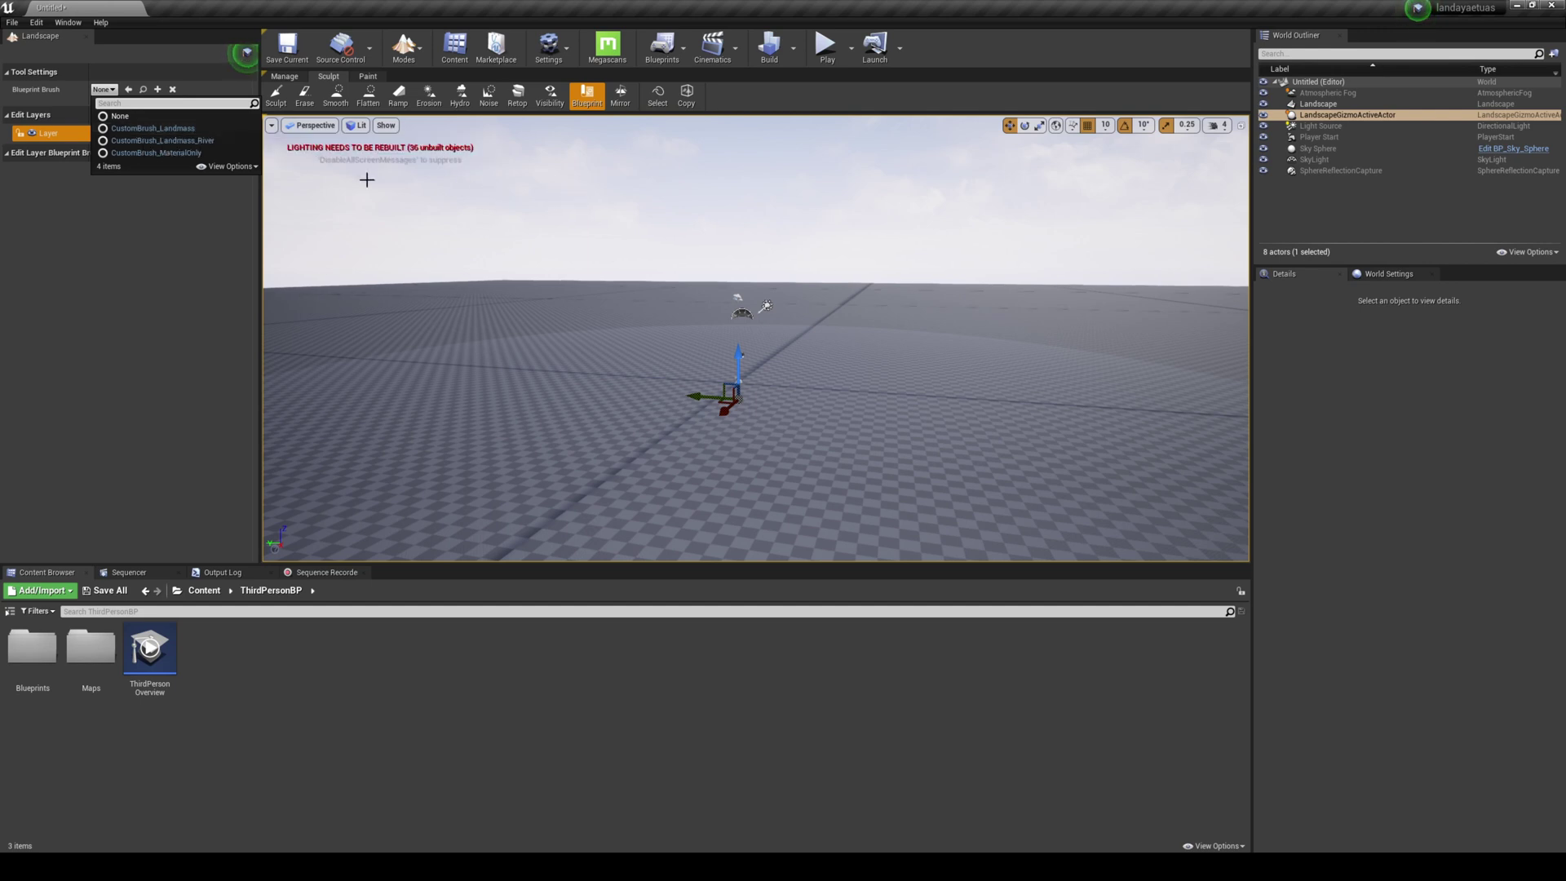
pyautogui.click(190, 140)
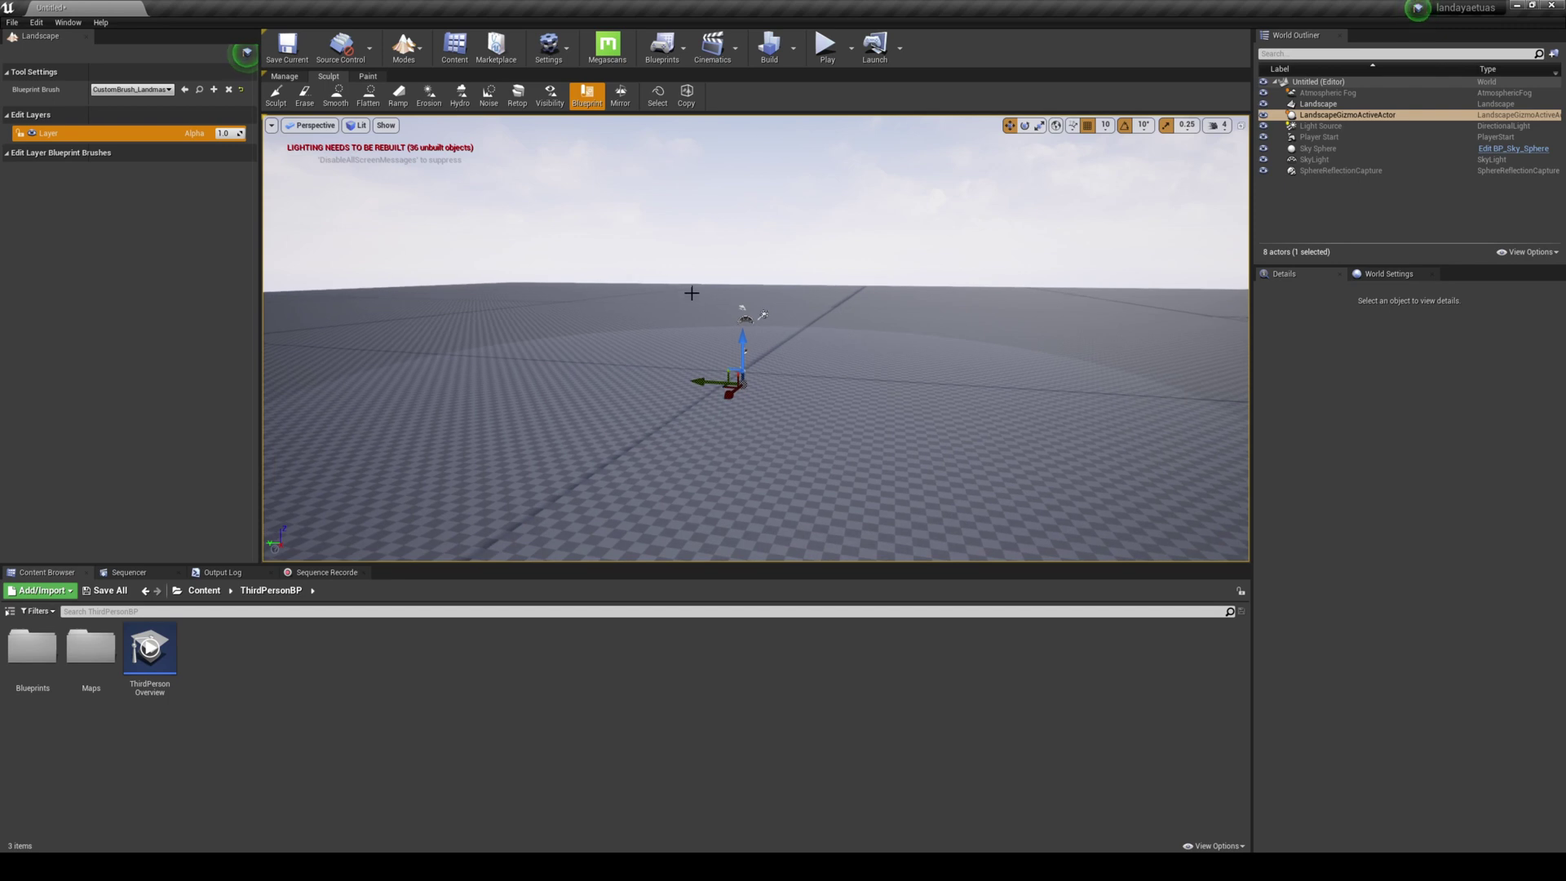
pyautogui.keyDown('alt'); pyautogui.moveTo(722, 276); pyautogui.dragTo(596, 326); pyautogui.keyUp('alt')
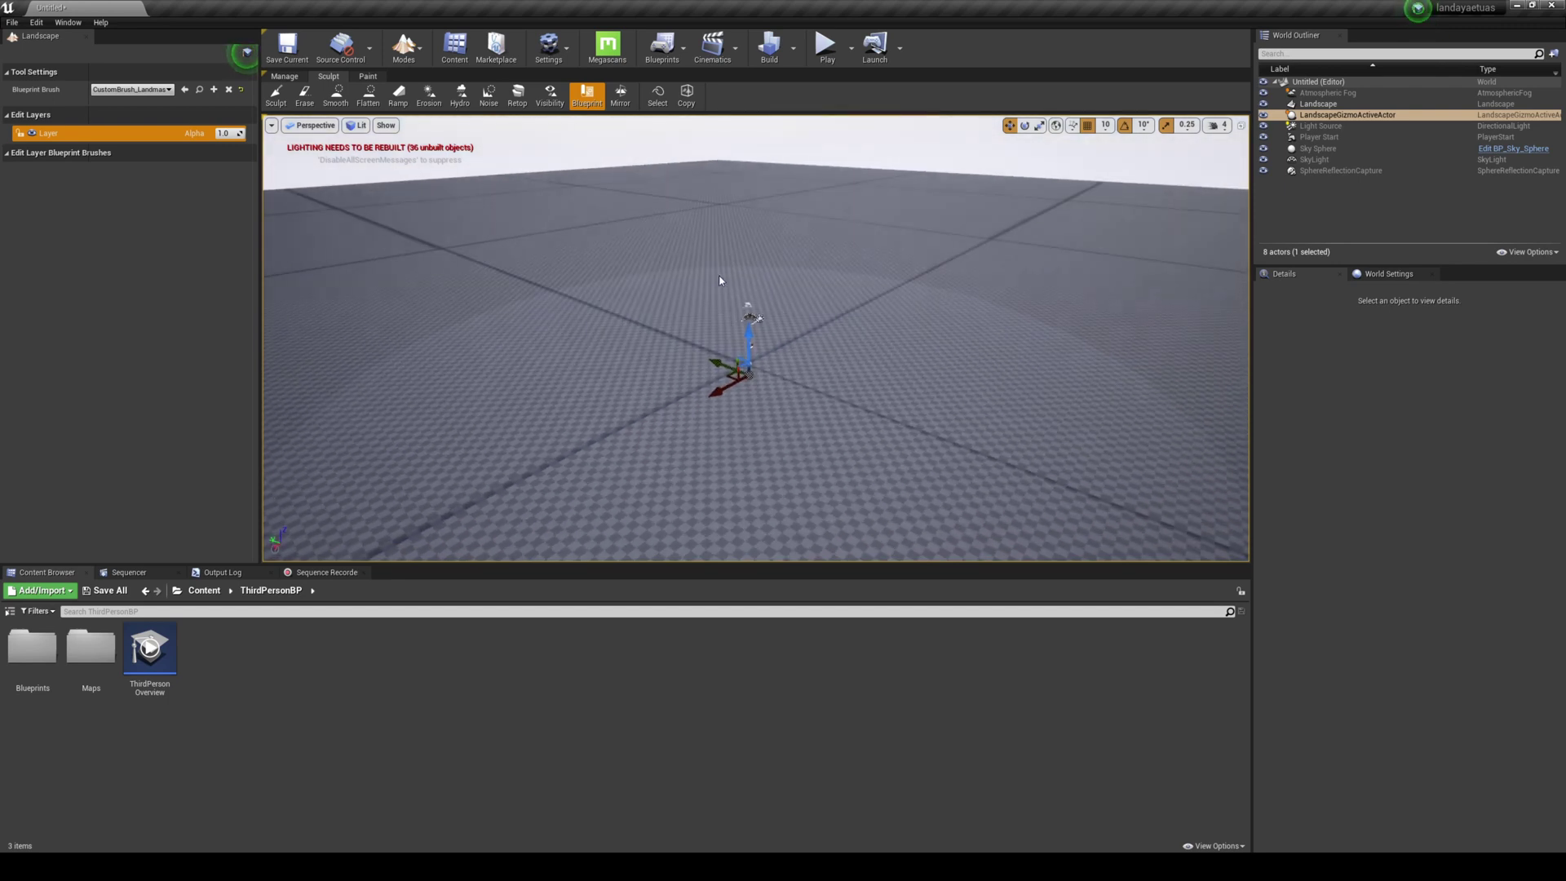
pyautogui.click(652, 244)
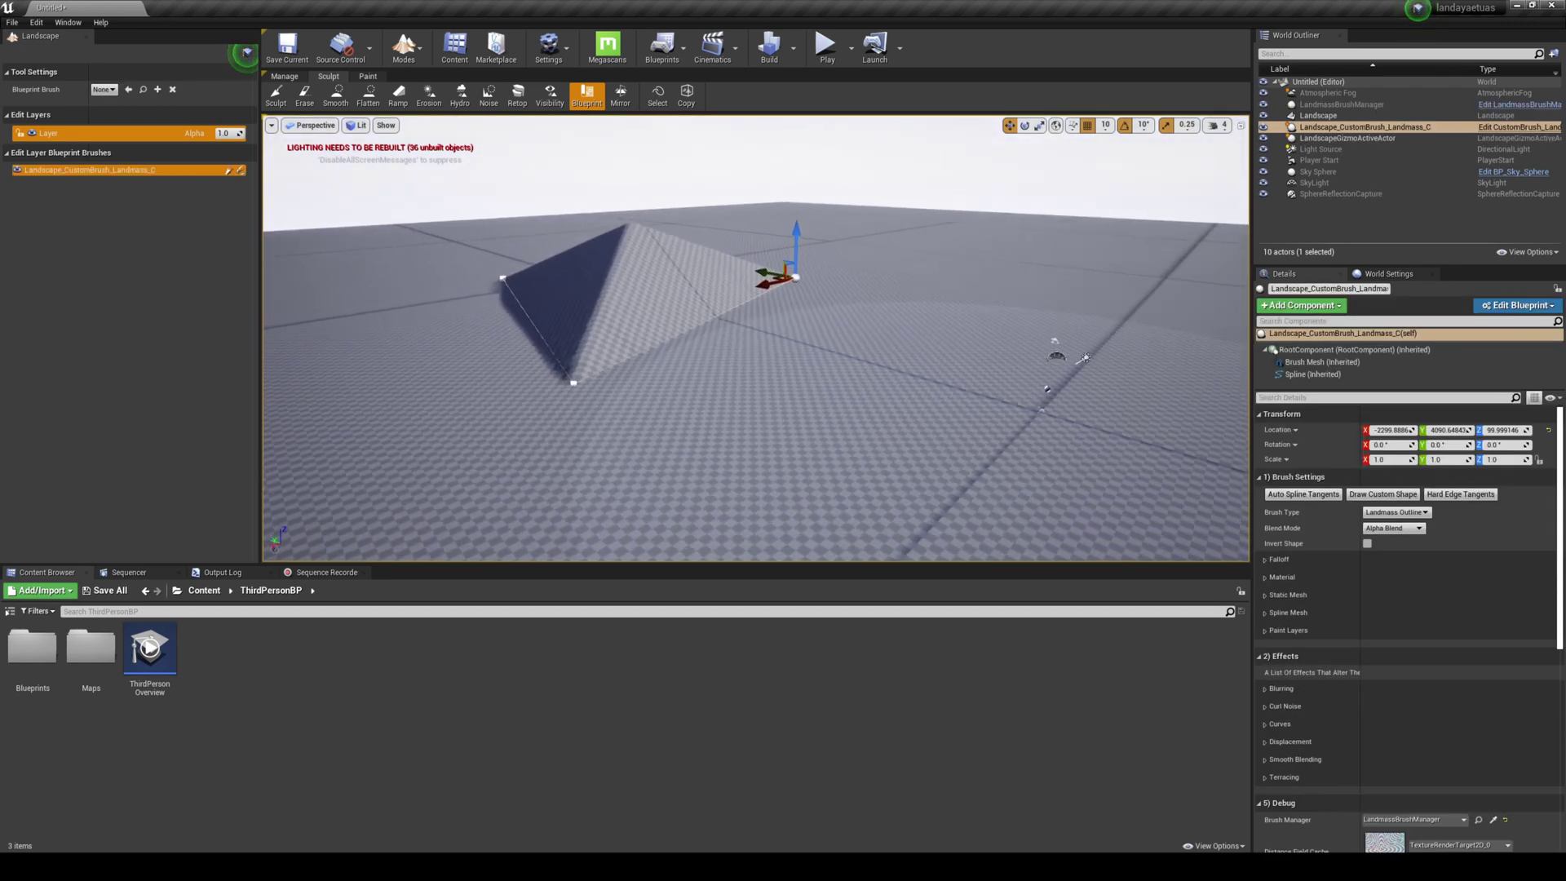
# Raise the placed landmass brush along Z to a height of about 630.
pyautogui.moveTo(755, 339); pyautogui.dragTo(653, 325, button='right')
pyautogui.moveTo(684, 269); pyautogui.dragTo(742, 283, button='right')
pyautogui.moveTo(755, 338); pyautogui.dragTo(620, 351, button='right')
pyautogui.moveTo(702, 263); pyautogui.dragTo(696, 263, button='right')
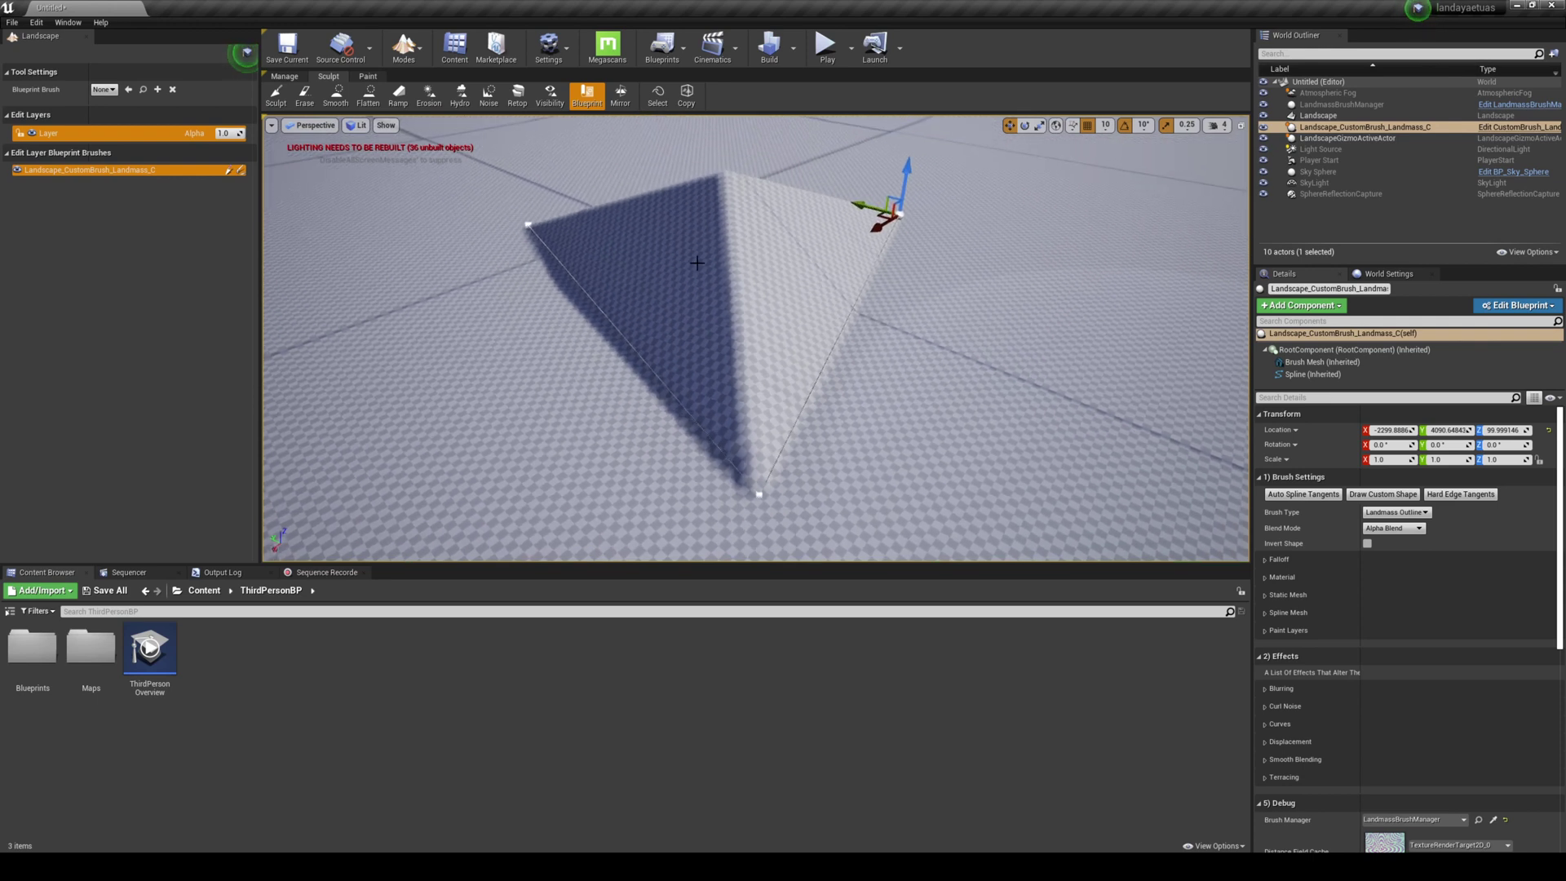
pyautogui.moveTo(904, 181)
pyautogui.mouseDown()
pyautogui.moveTo(913, 129)
pyautogui.moveTo(910, 147)
pyautogui.mouseUp()
pyautogui.moveTo(921, 244)
pyautogui.mouseDown(button='right')
pyautogui.moveTo(918, 211)
pyautogui.moveTo(938, 229)
pyautogui.moveTo(921, 243)
pyautogui.mouseUp(button='right')
# Select the brush's nearest spline point and bring up the spline point options on the outline's edge.
pyautogui.click(919, 439)
pyautogui.moveTo(904, 432)
pyautogui.mouseDown()
pyautogui.moveTo(964, 461)
pyautogui.moveTo(667, 389)
pyautogui.moveTo(538, 310)
pyautogui.moveTo(660, 366)
pyautogui.mouseUp()
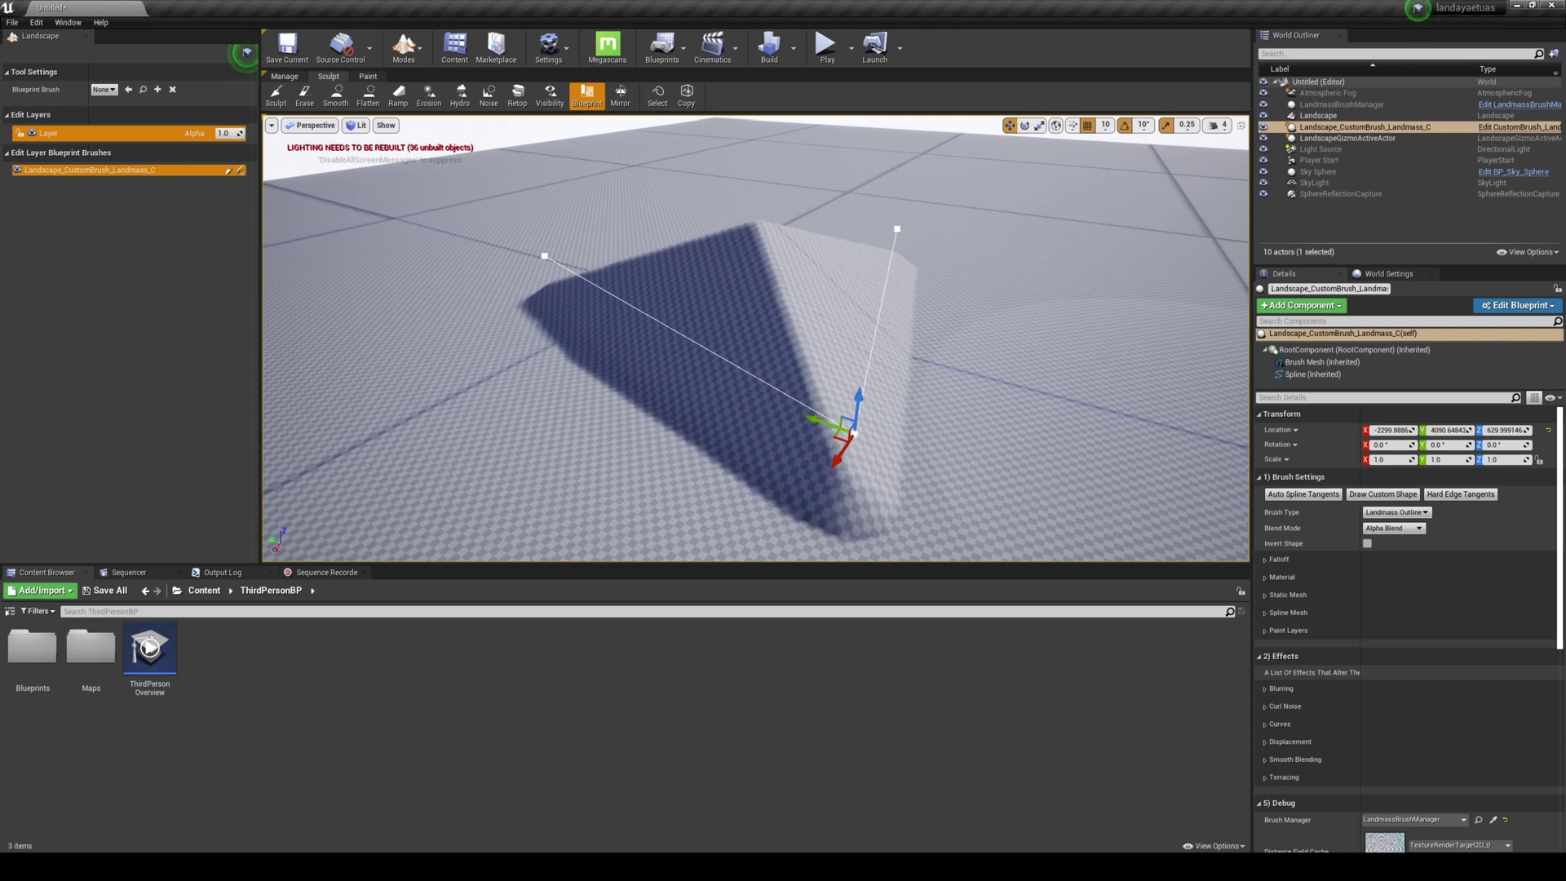
pyautogui.rightClick(690, 342)
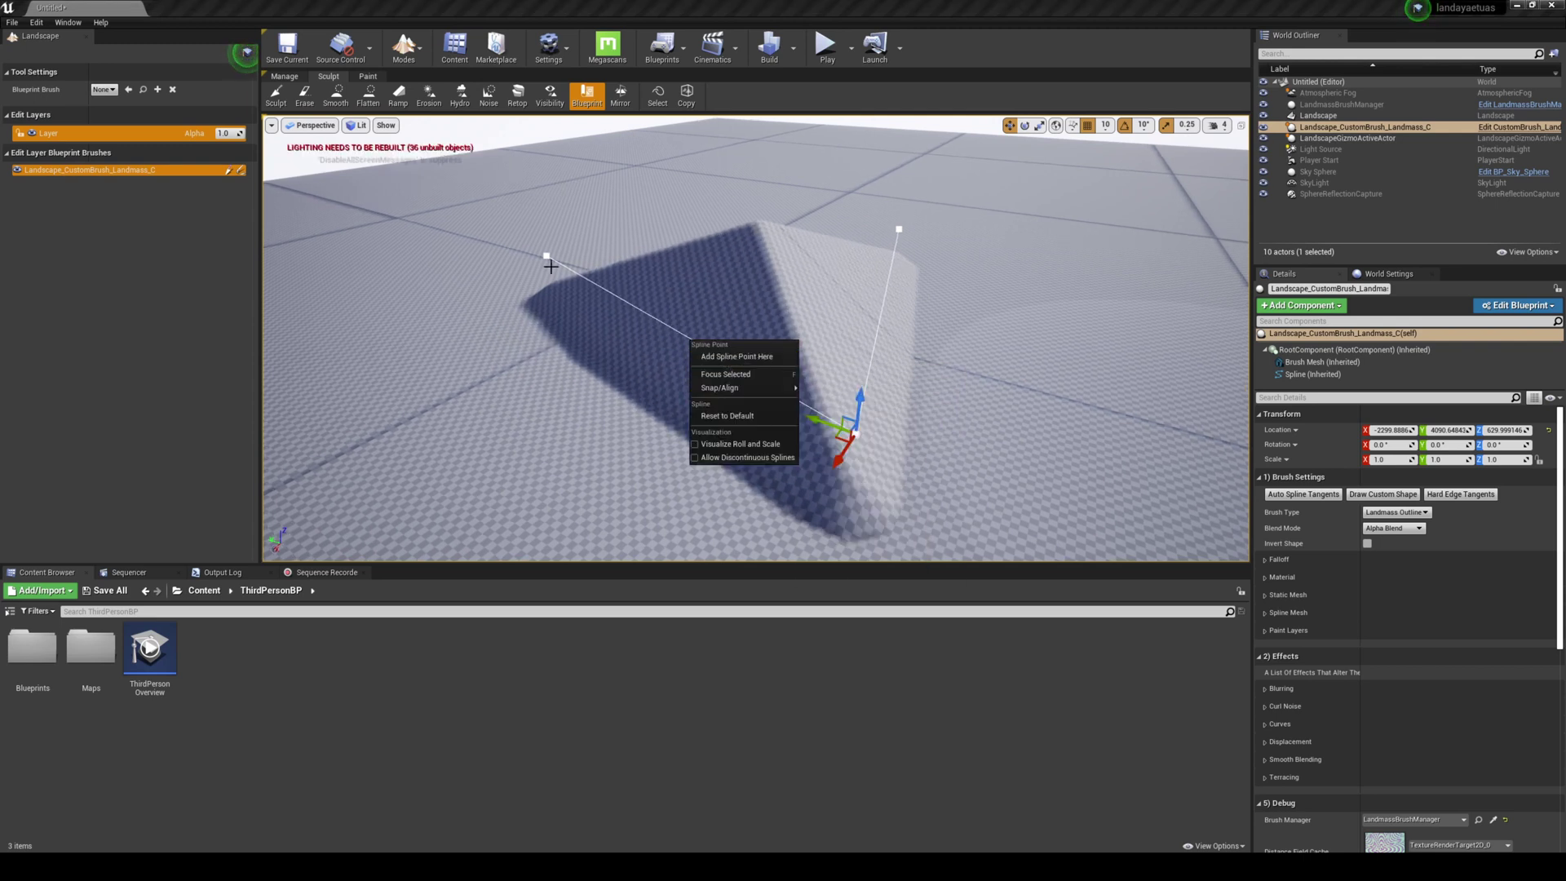
pyautogui.moveTo(549, 254); pyautogui.dragTo(559, 262)
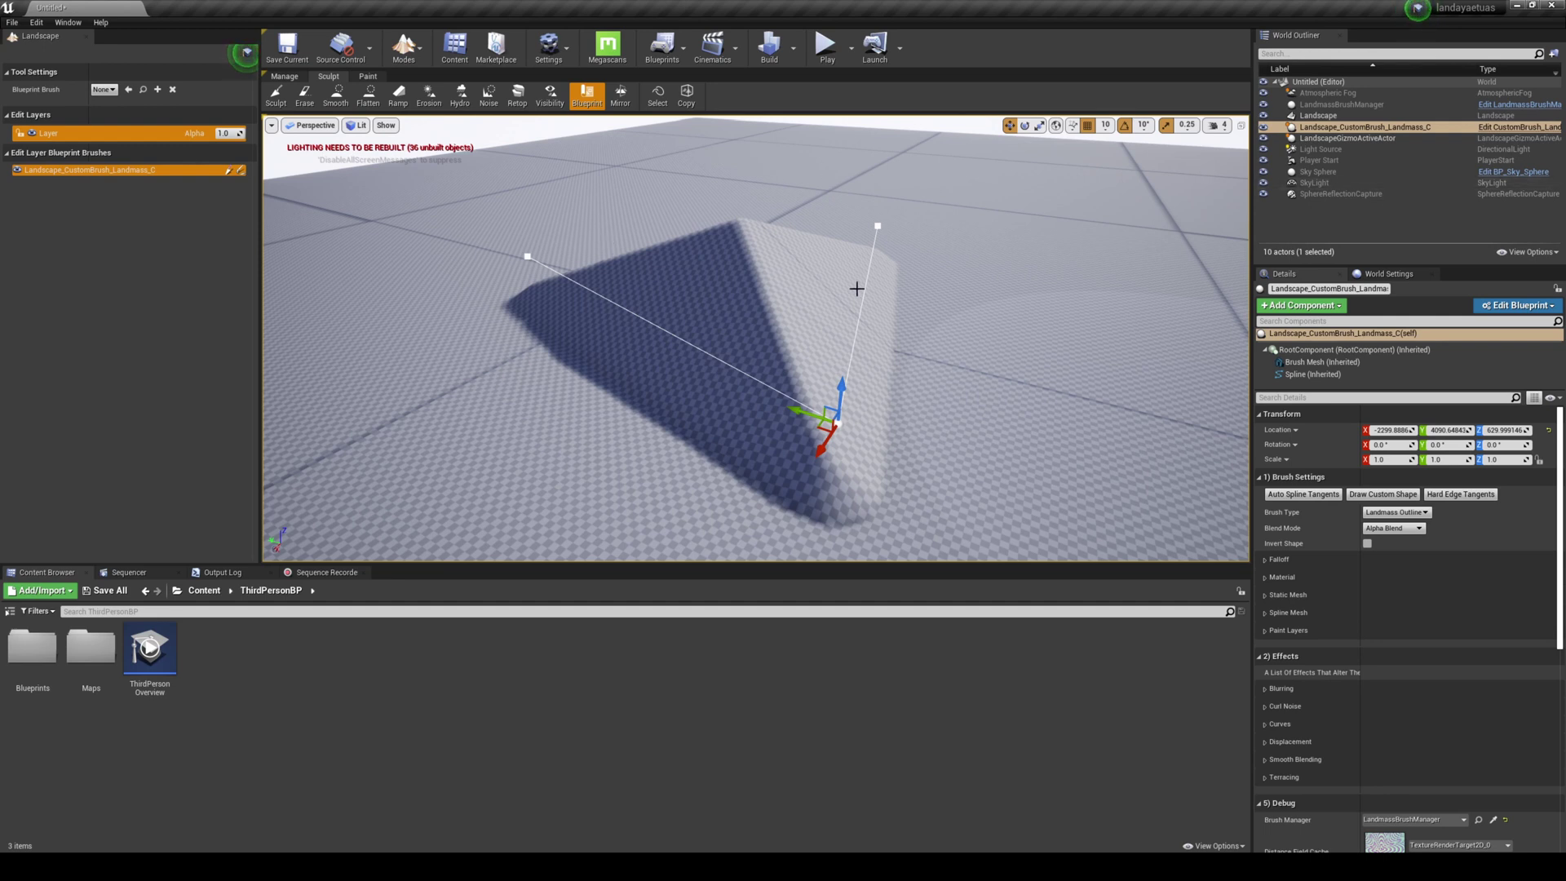
pyautogui.moveTo(890, 275)
pyautogui.mouseDown(button='right')
pyautogui.moveTo(962, 285)
pyautogui.moveTo(848, 269)
pyautogui.moveTo(890, 275)
pyautogui.mouseUp(button='right')
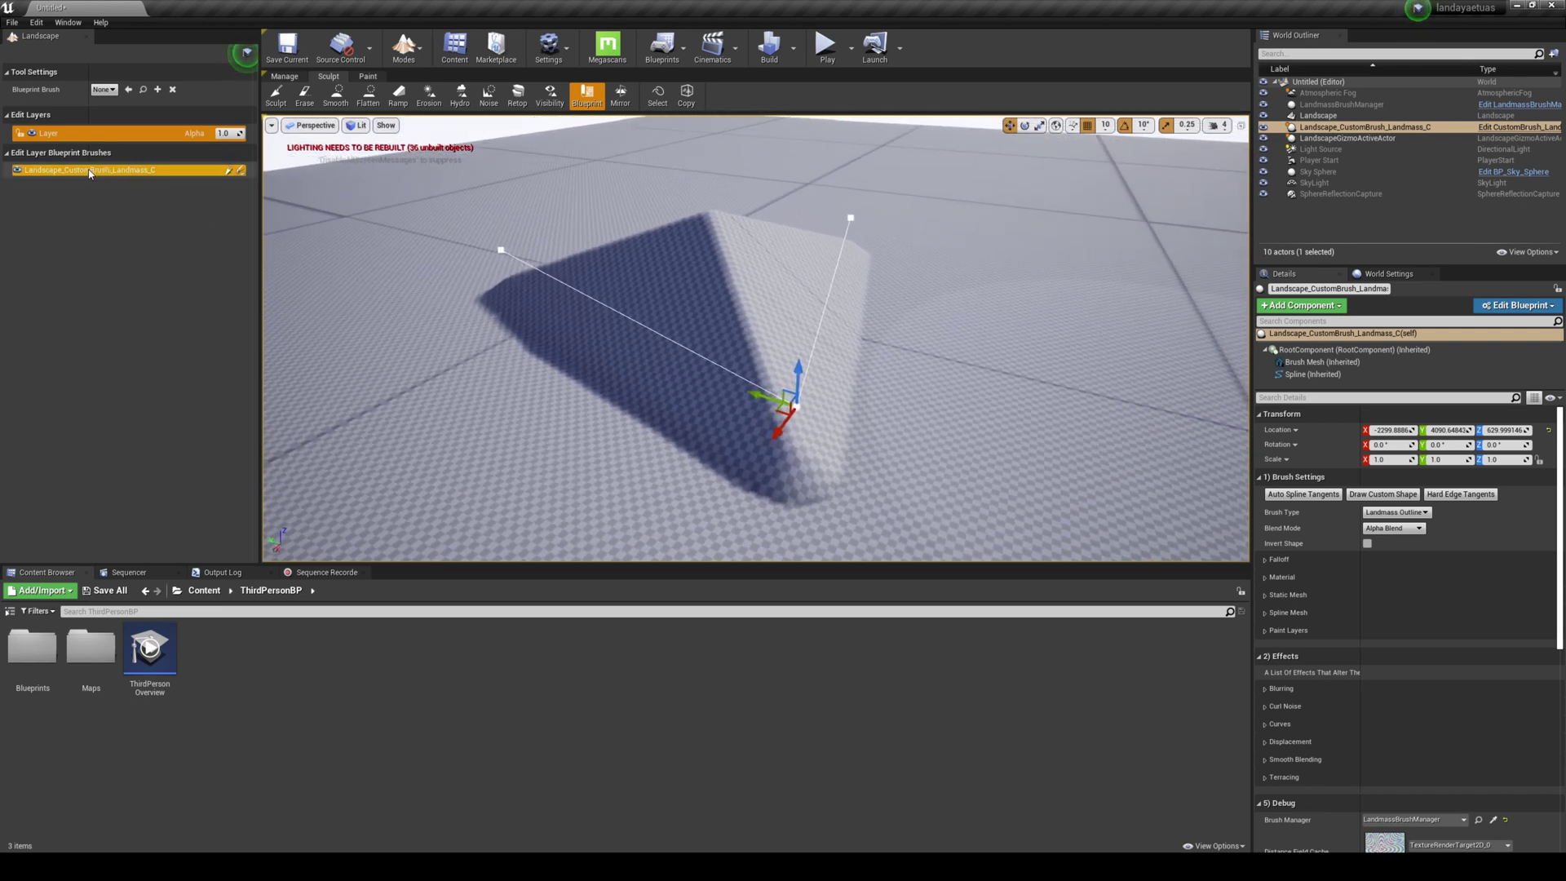
# Select the landmass brush actor and examine its brush settings, including the Falloff options.
pyautogui.click(1350, 128)
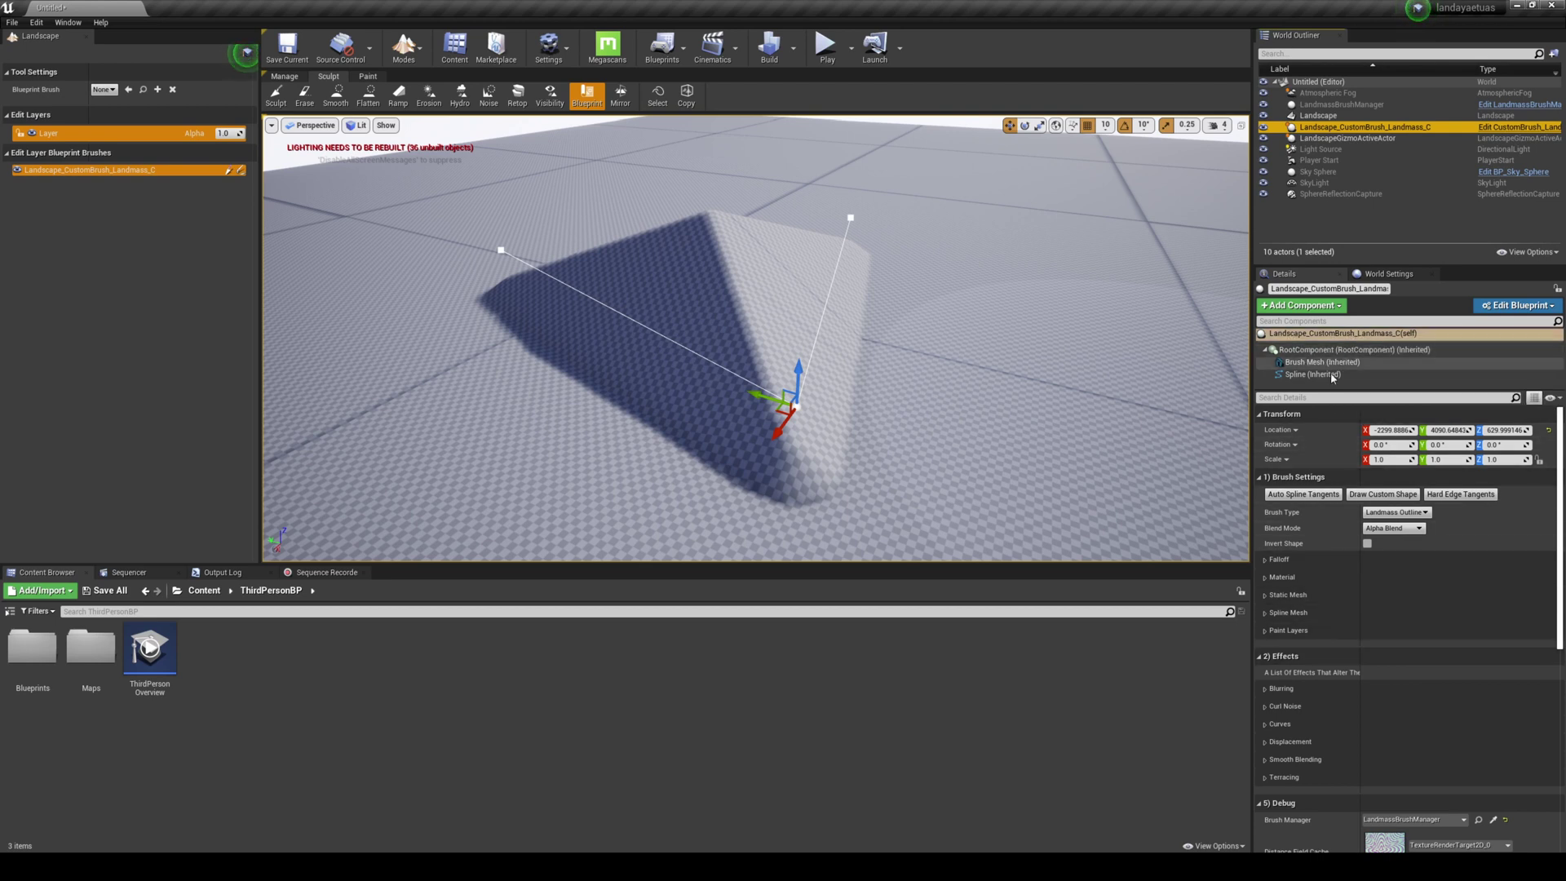
pyautogui.scroll(-1, 1295, 538)
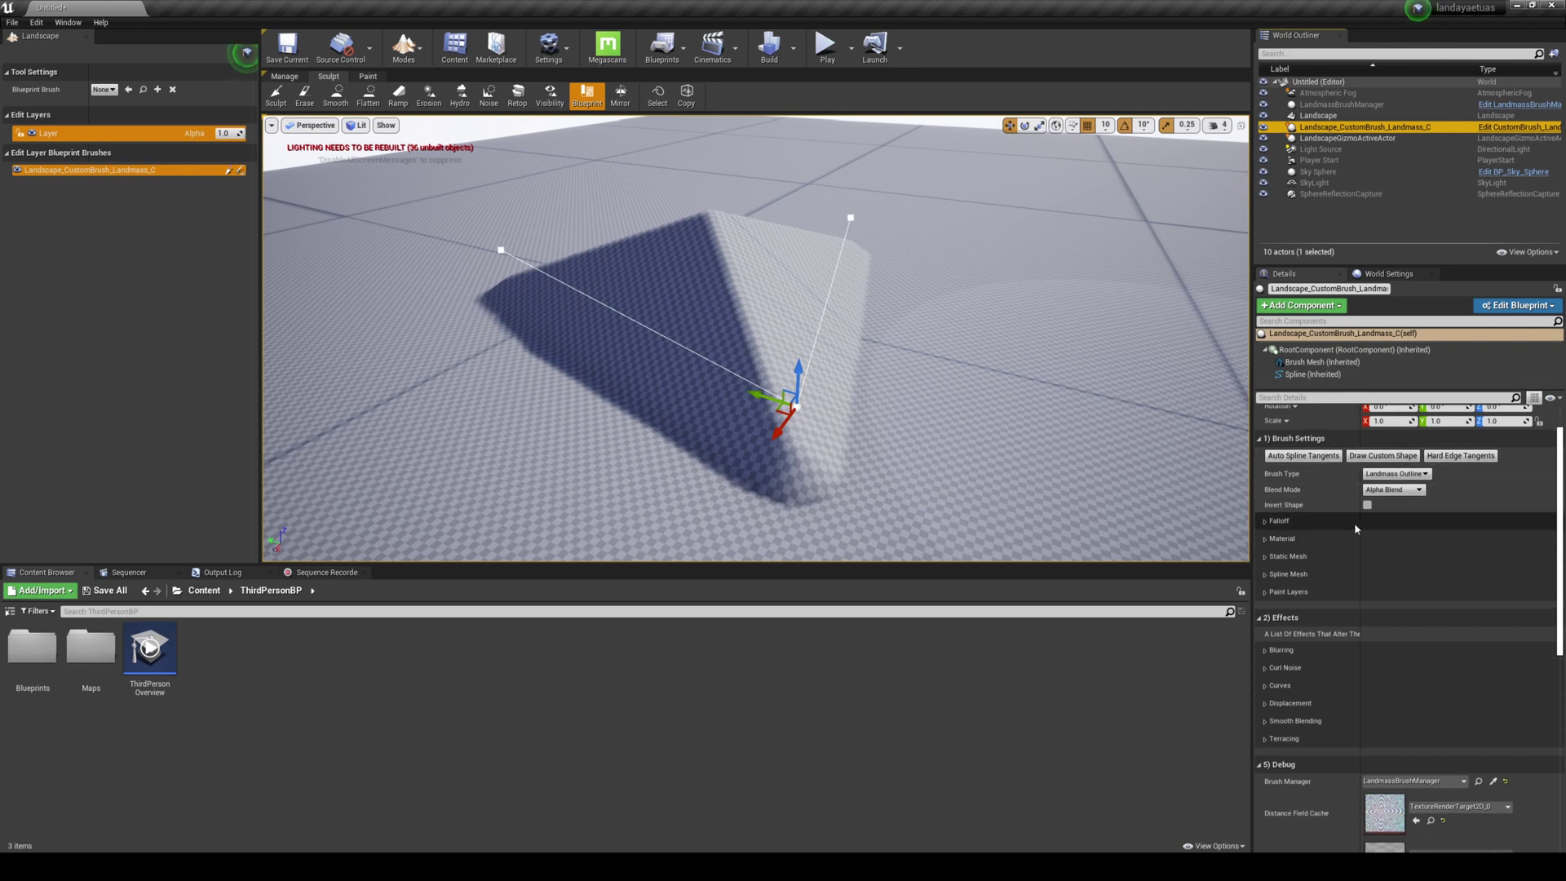
pyautogui.moveTo(1089, 432); pyautogui.dragTo(1032, 421, button='right')
pyautogui.moveTo(840, 398); pyautogui.dragTo(820, 400, button='right')
pyautogui.click(1310, 514)
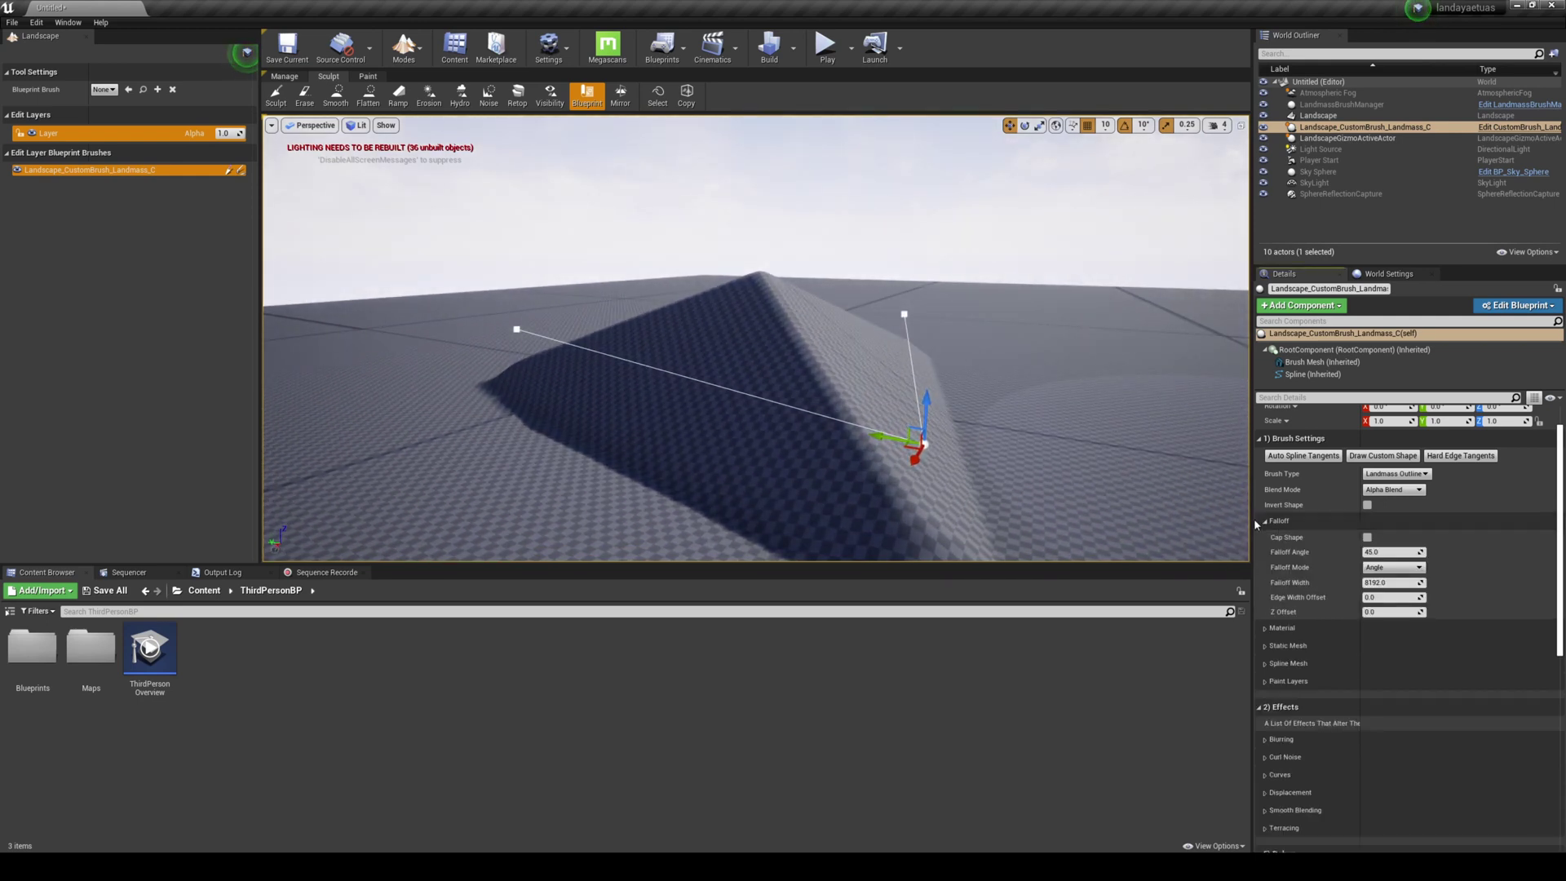
pyautogui.click(1288, 520)
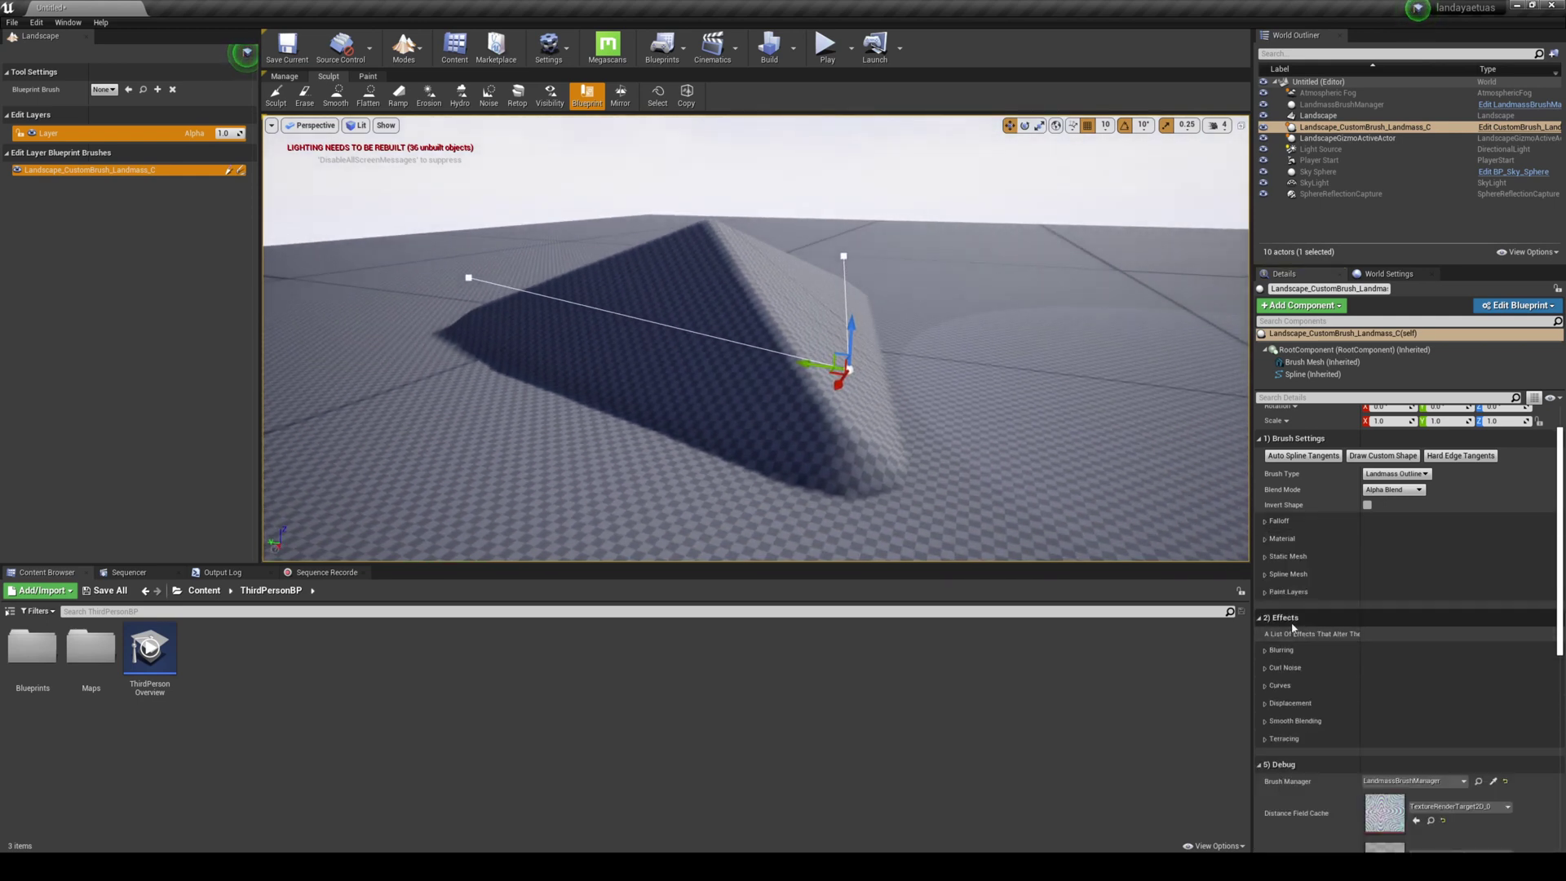
# Try a Blur Size of 20 in the landmass brush's Blurring effect, and undo it.
pyautogui.click(1393, 650)
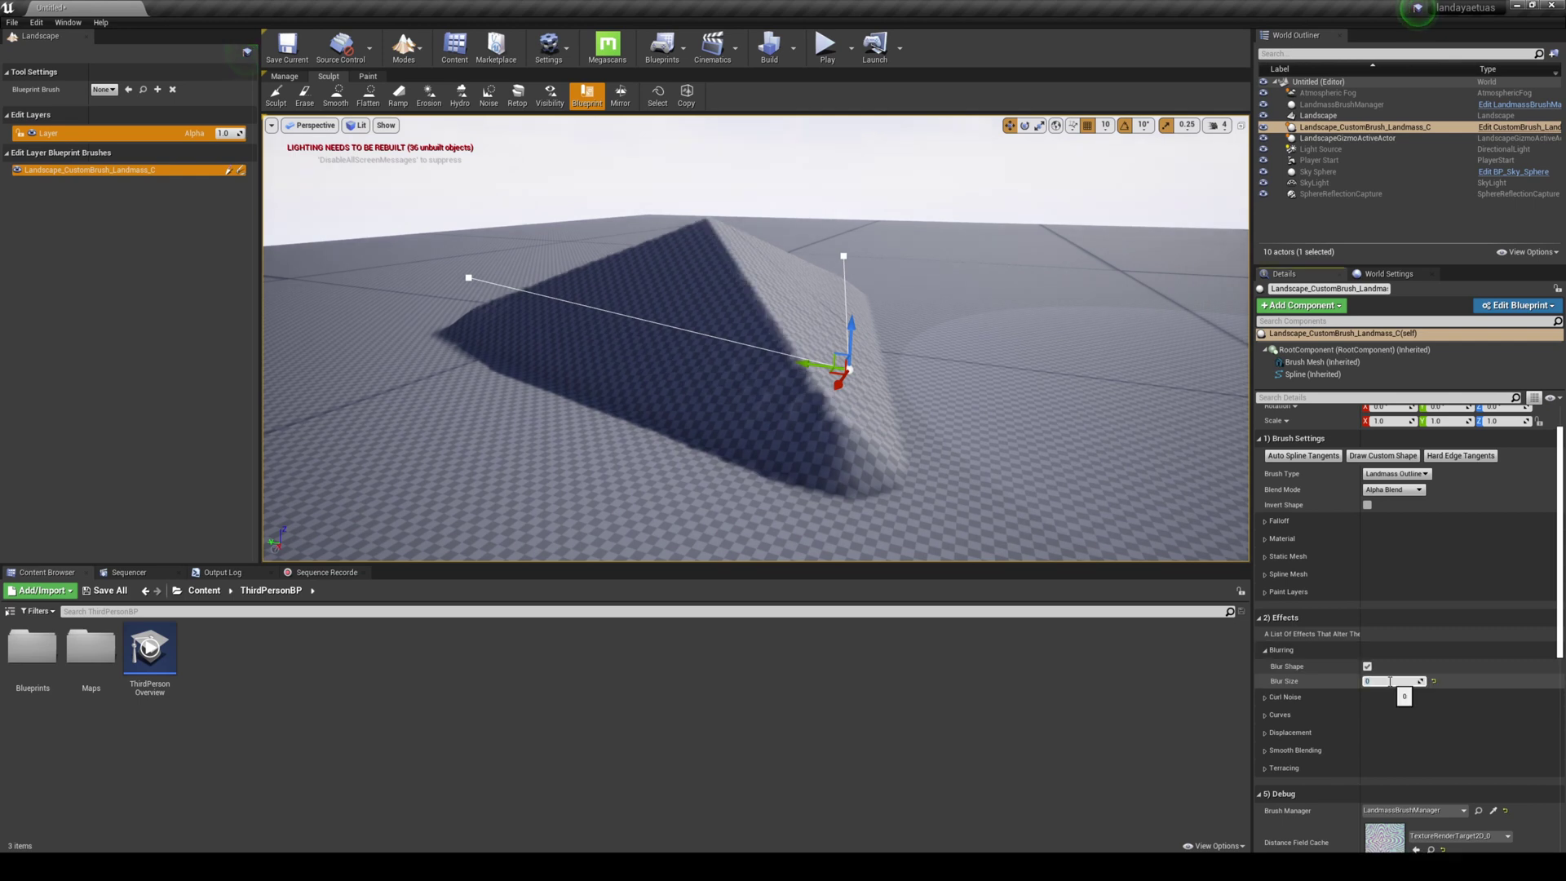
pyautogui.click(1391, 681)
pyautogui.write('20')
pyautogui.press('Return')
pyautogui.moveTo(897, 383); pyautogui.dragTo(730, 359, button='right')
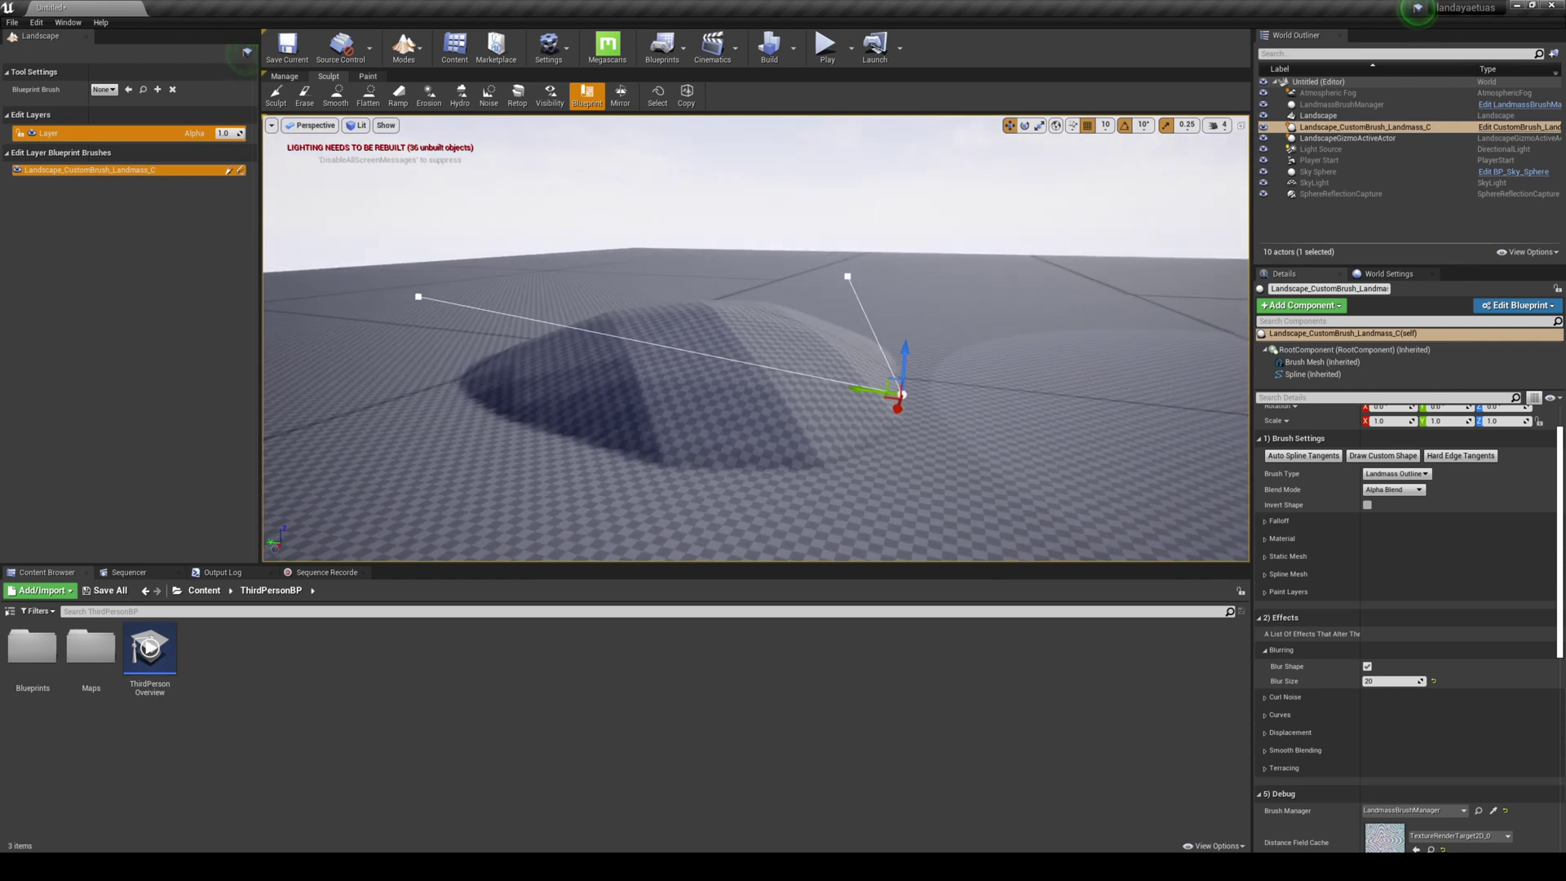
pyautogui.hotkey('ctrl', 'z')
# Reselect the landmass brush and try its Curl Noise with Curl 1 Strength about 2.6 and Curl 2 Strength about 1.1.
pyautogui.click(1312, 127)
pyautogui.click(1334, 345)
pyautogui.click(956, 326)
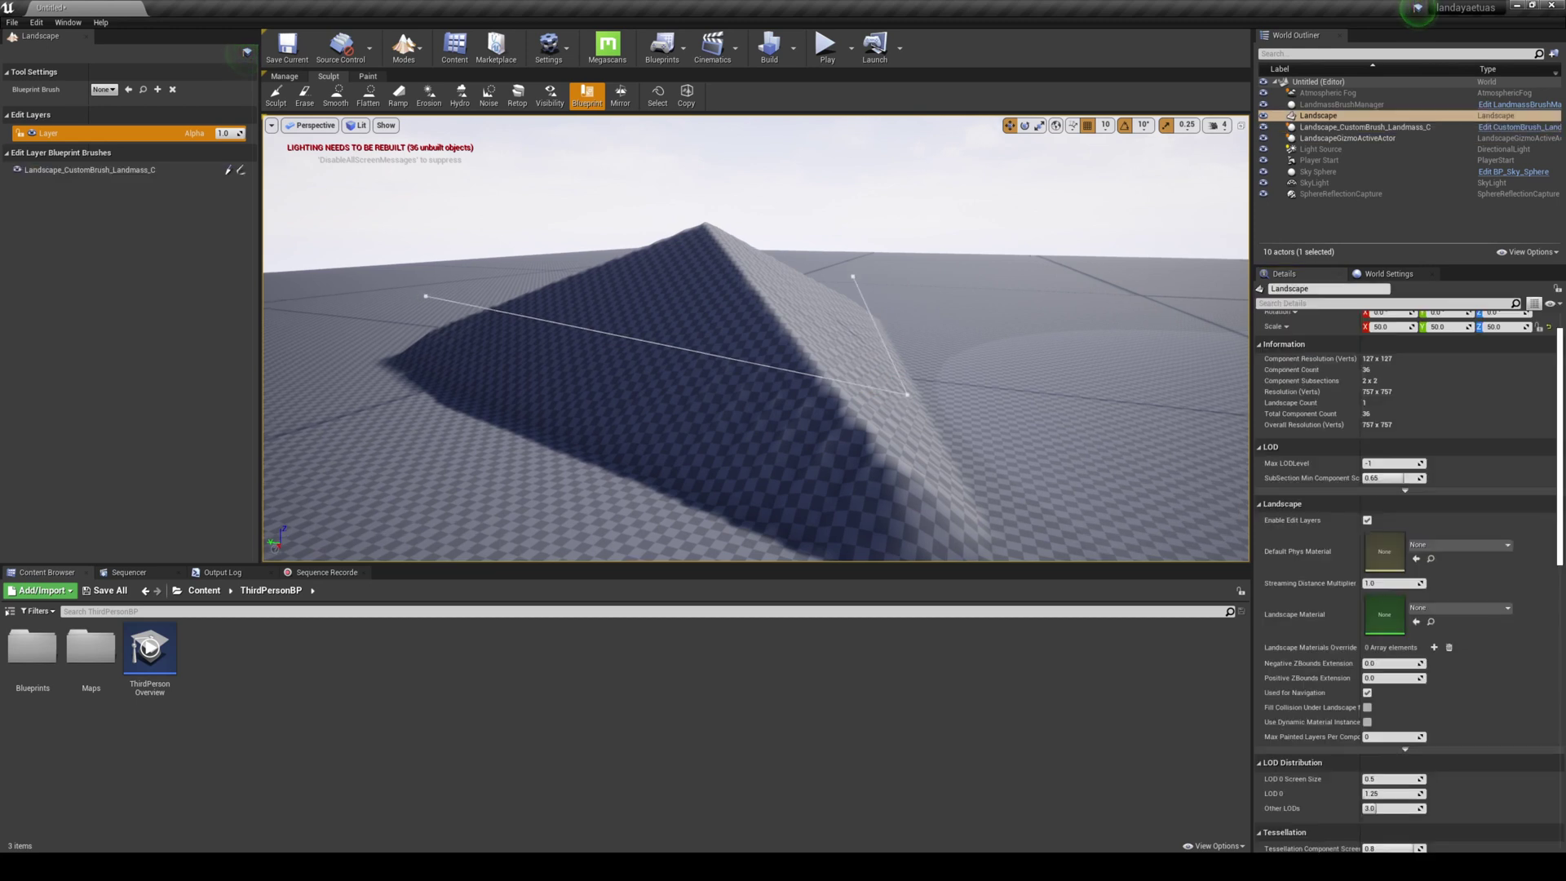
pyautogui.click(1351, 128)
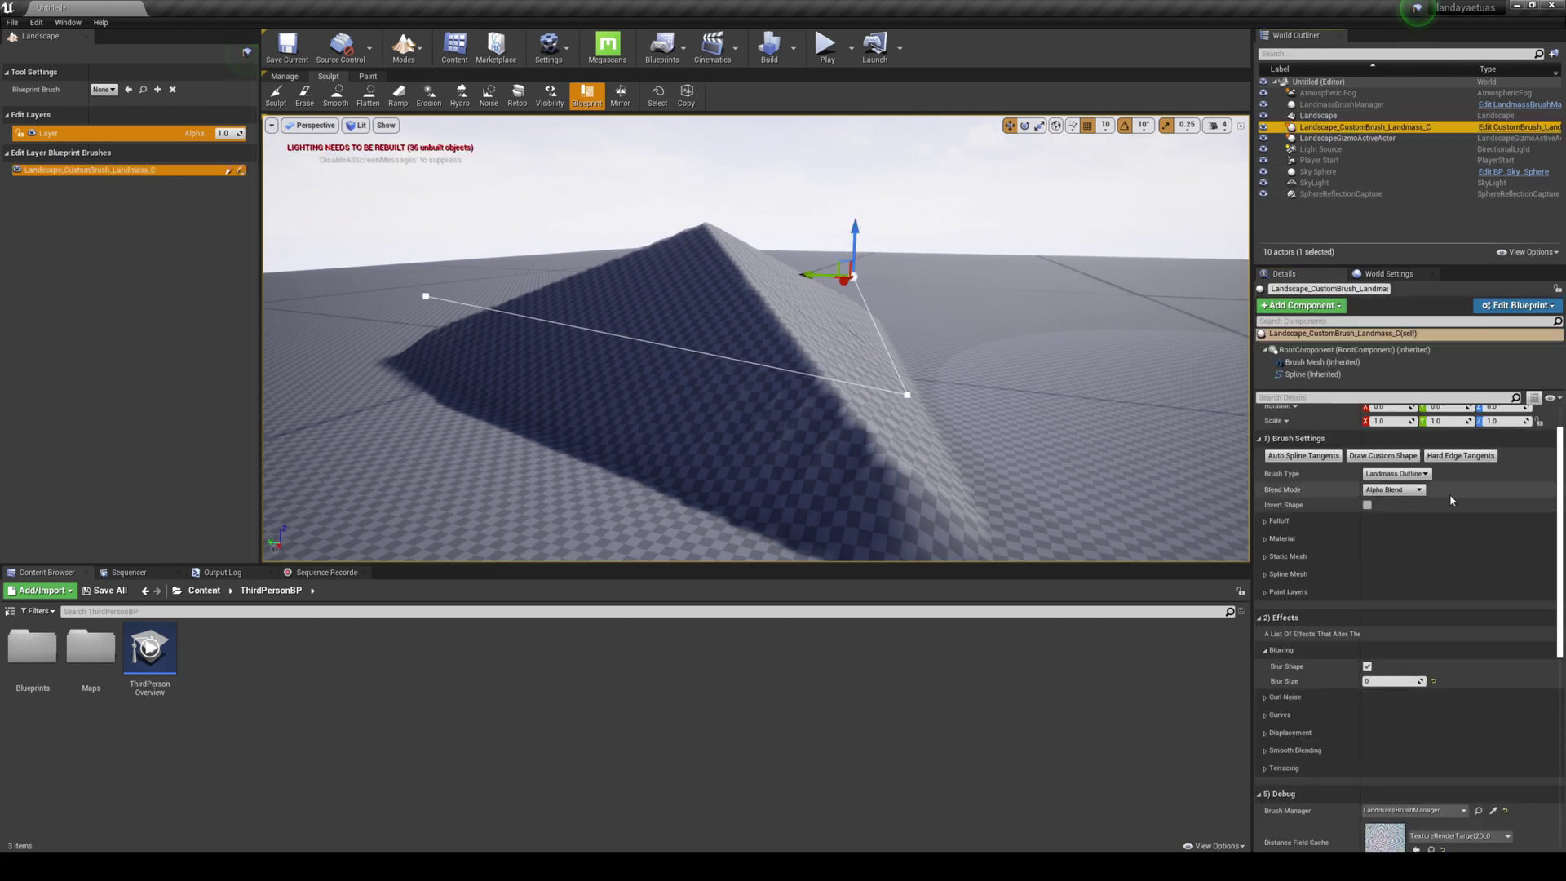
pyautogui.scroll(-3, 1467, 523)
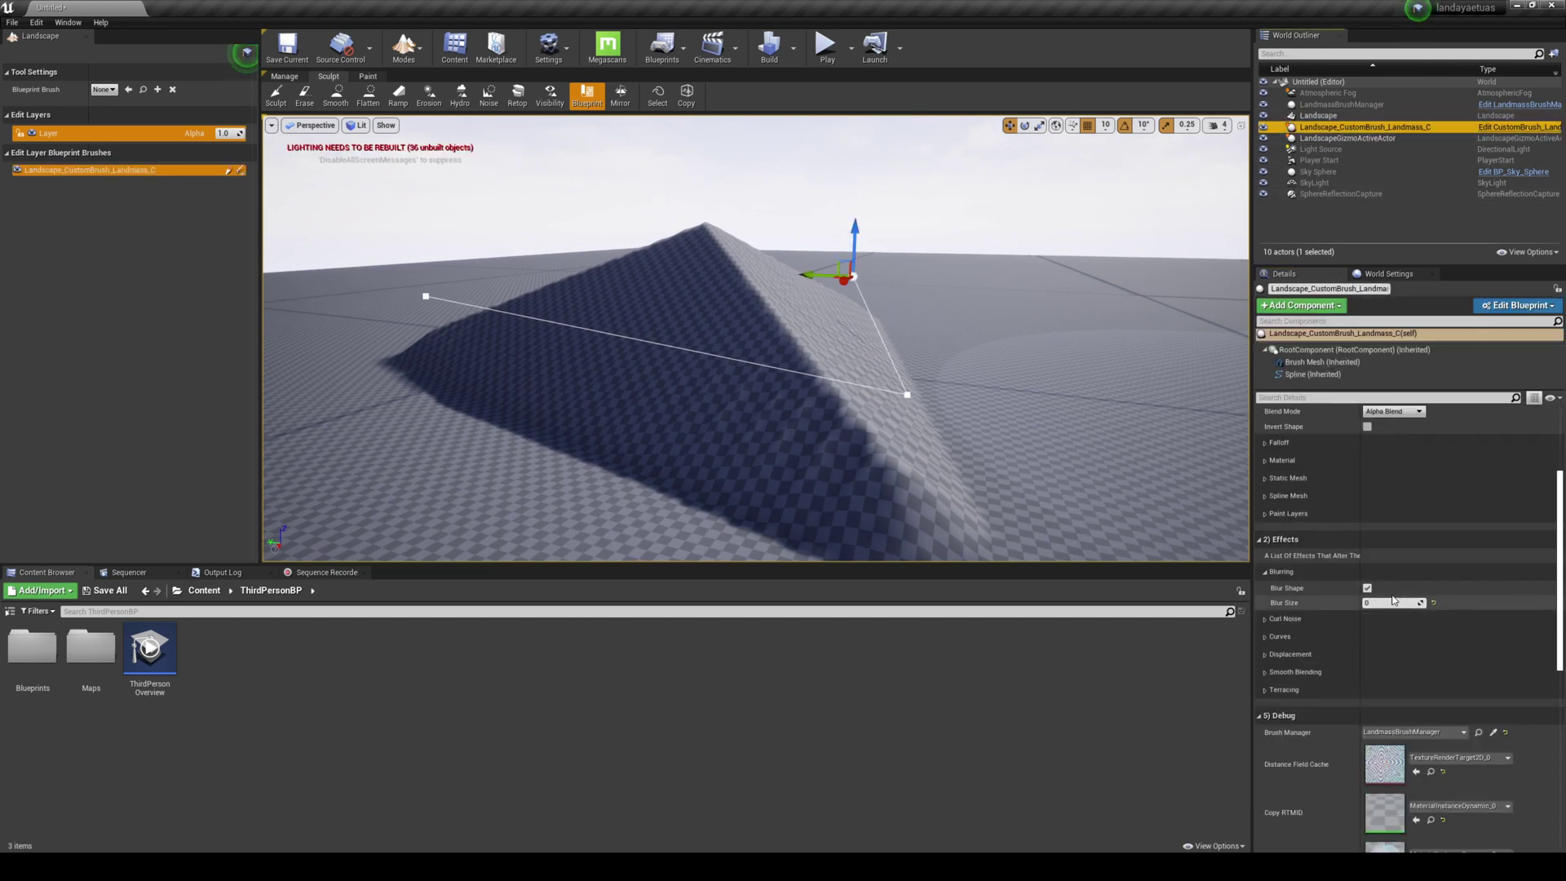
pyautogui.click(1266, 619)
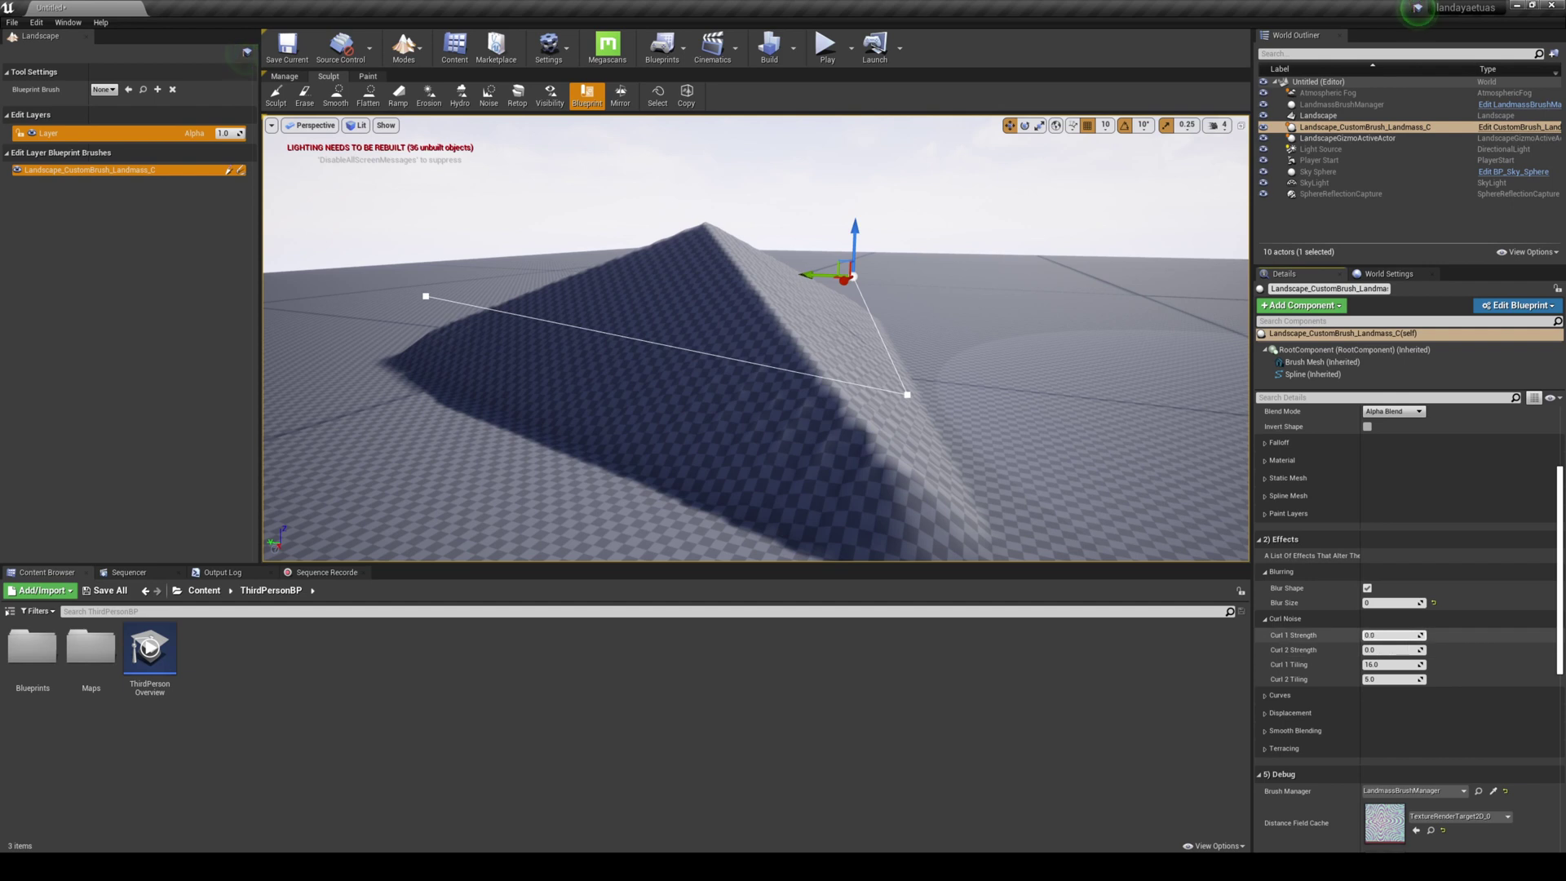
pyautogui.moveTo(1391, 635); pyautogui.dragTo(1455, 636)
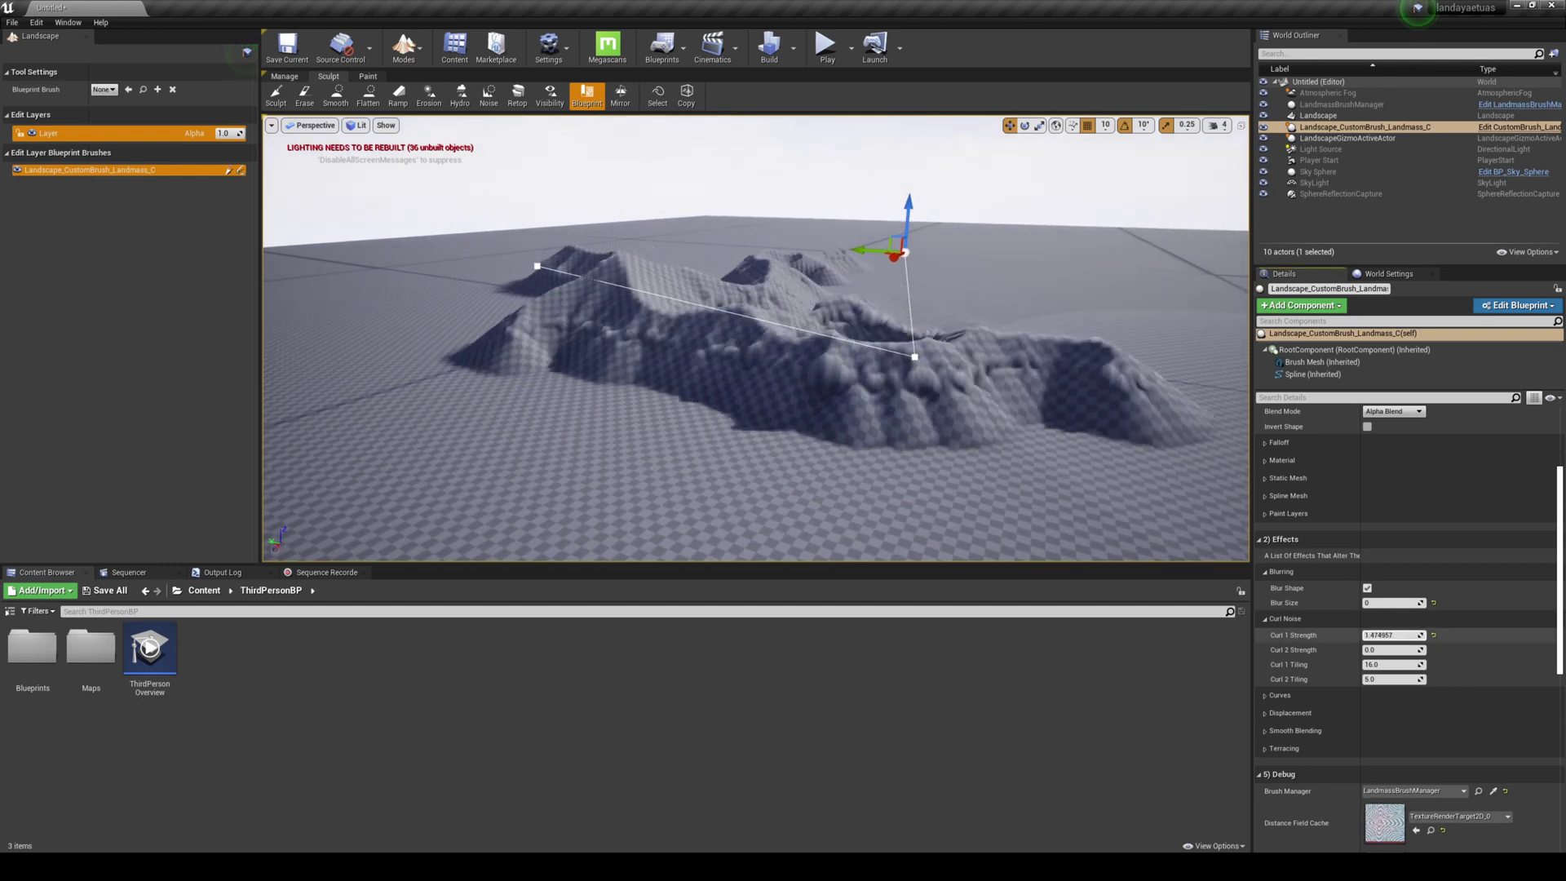
pyautogui.moveTo(1391, 635)
pyautogui.mouseDown()
pyautogui.moveTo(1423, 636)
pyautogui.moveTo(1399, 636)
pyautogui.moveTo(1395, 653)
pyautogui.mouseUp()
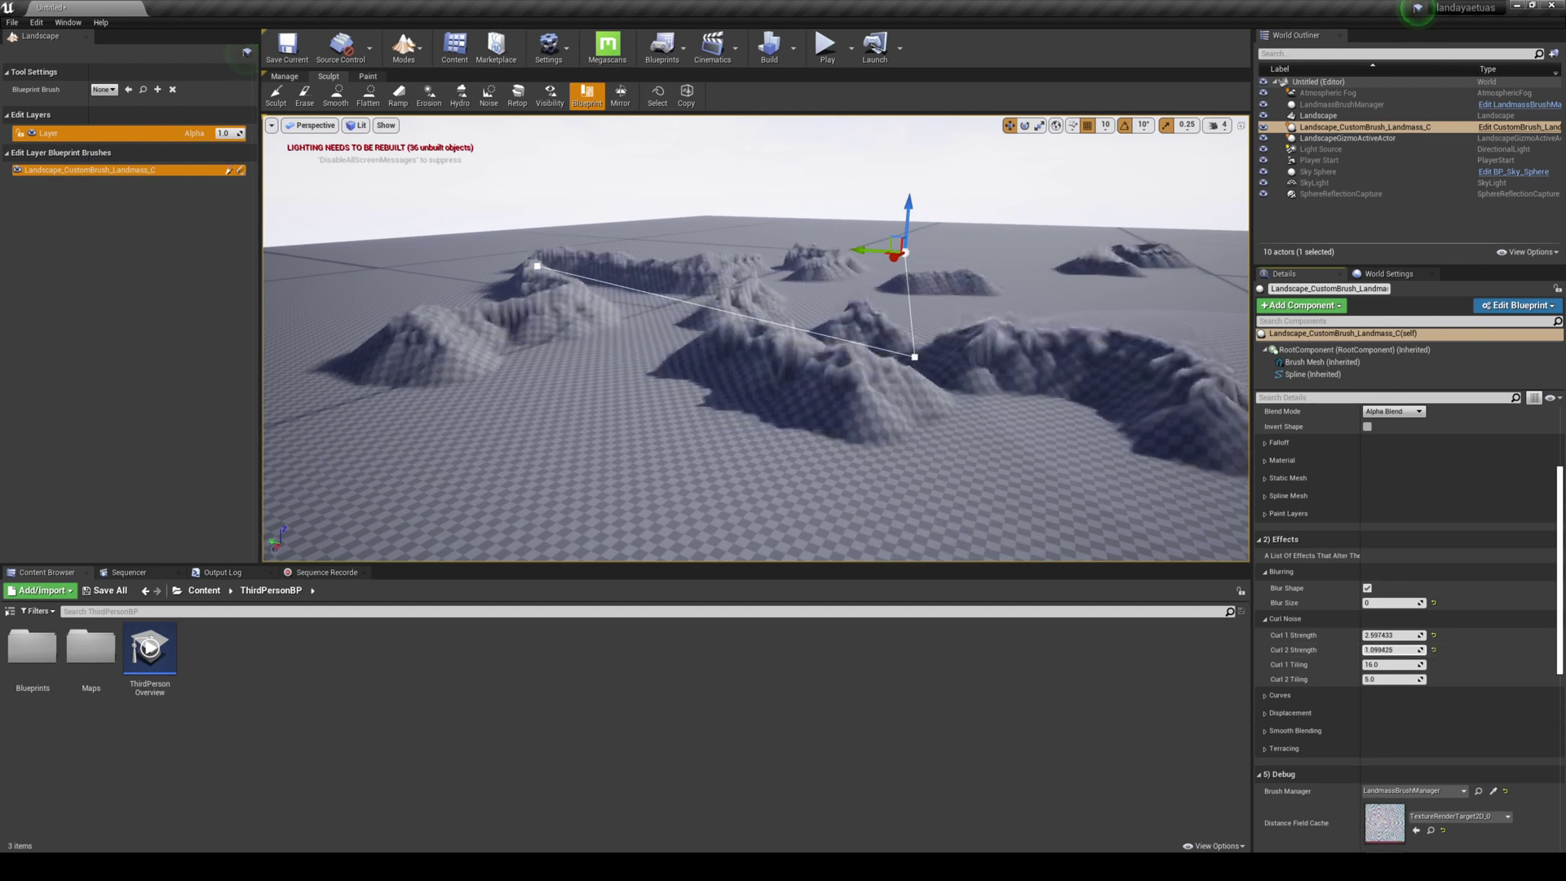
# Try a Curl 1 Tiling of about 19.9 and a Curl 2 Tiling of about -1 on the brush.
pyautogui.moveTo(1377, 664); pyautogui.dragTo(1393, 665)
pyautogui.moveTo(755, 337); pyautogui.dragTo(693, 326, button='right')
pyautogui.moveTo(1373, 679); pyautogui.dragTo(1363, 678)
# Reset both Curl Noise strengths and both tilings to their default values.
pyautogui.click(1434, 647)
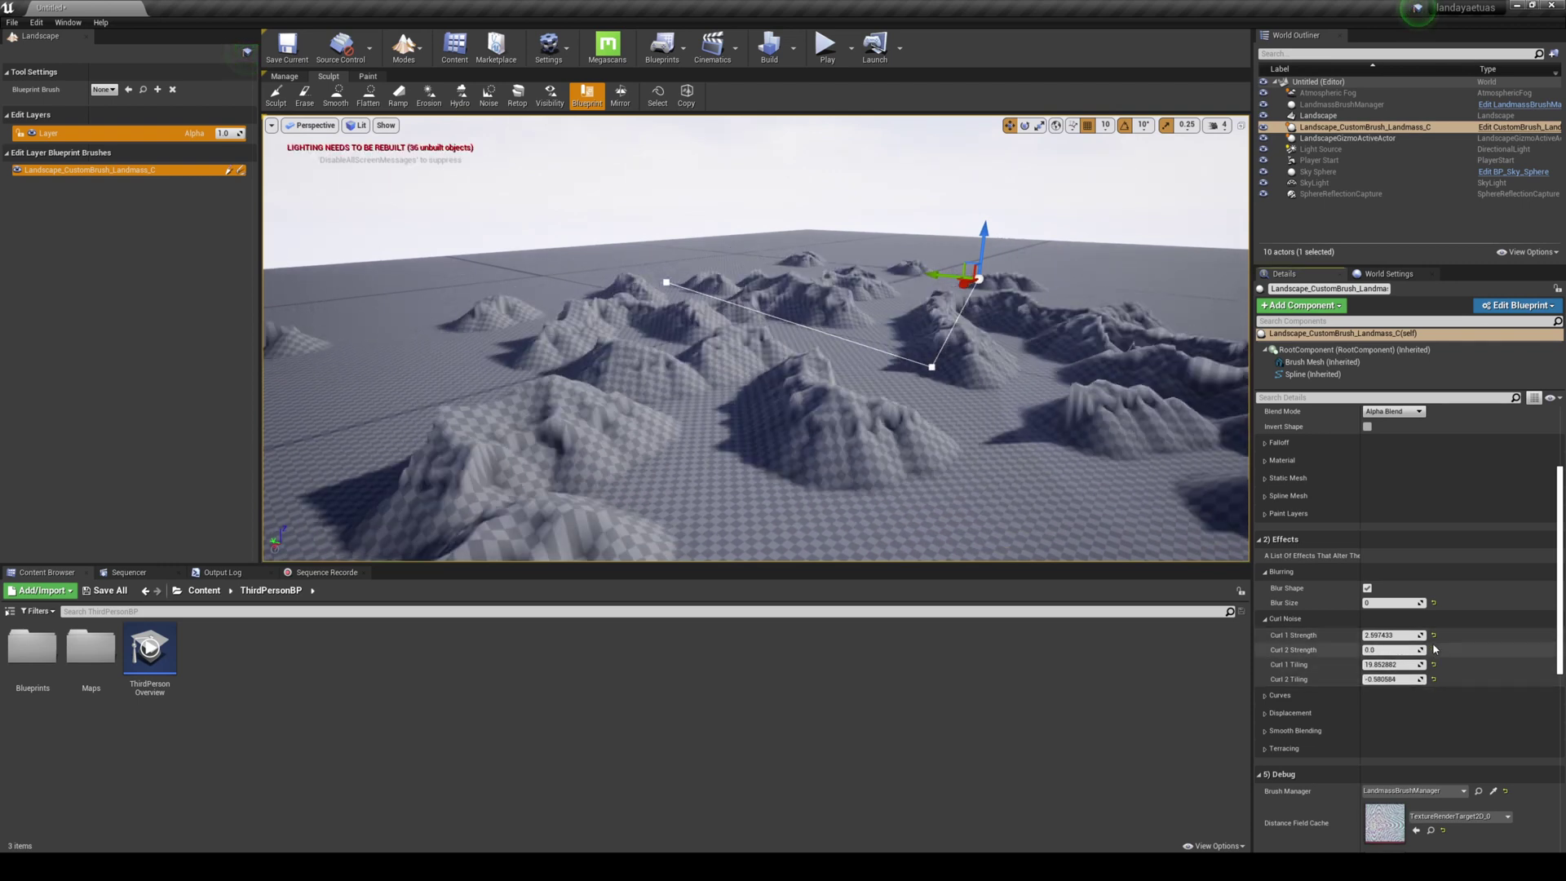
pyautogui.click(1434, 665)
pyautogui.click(1434, 636)
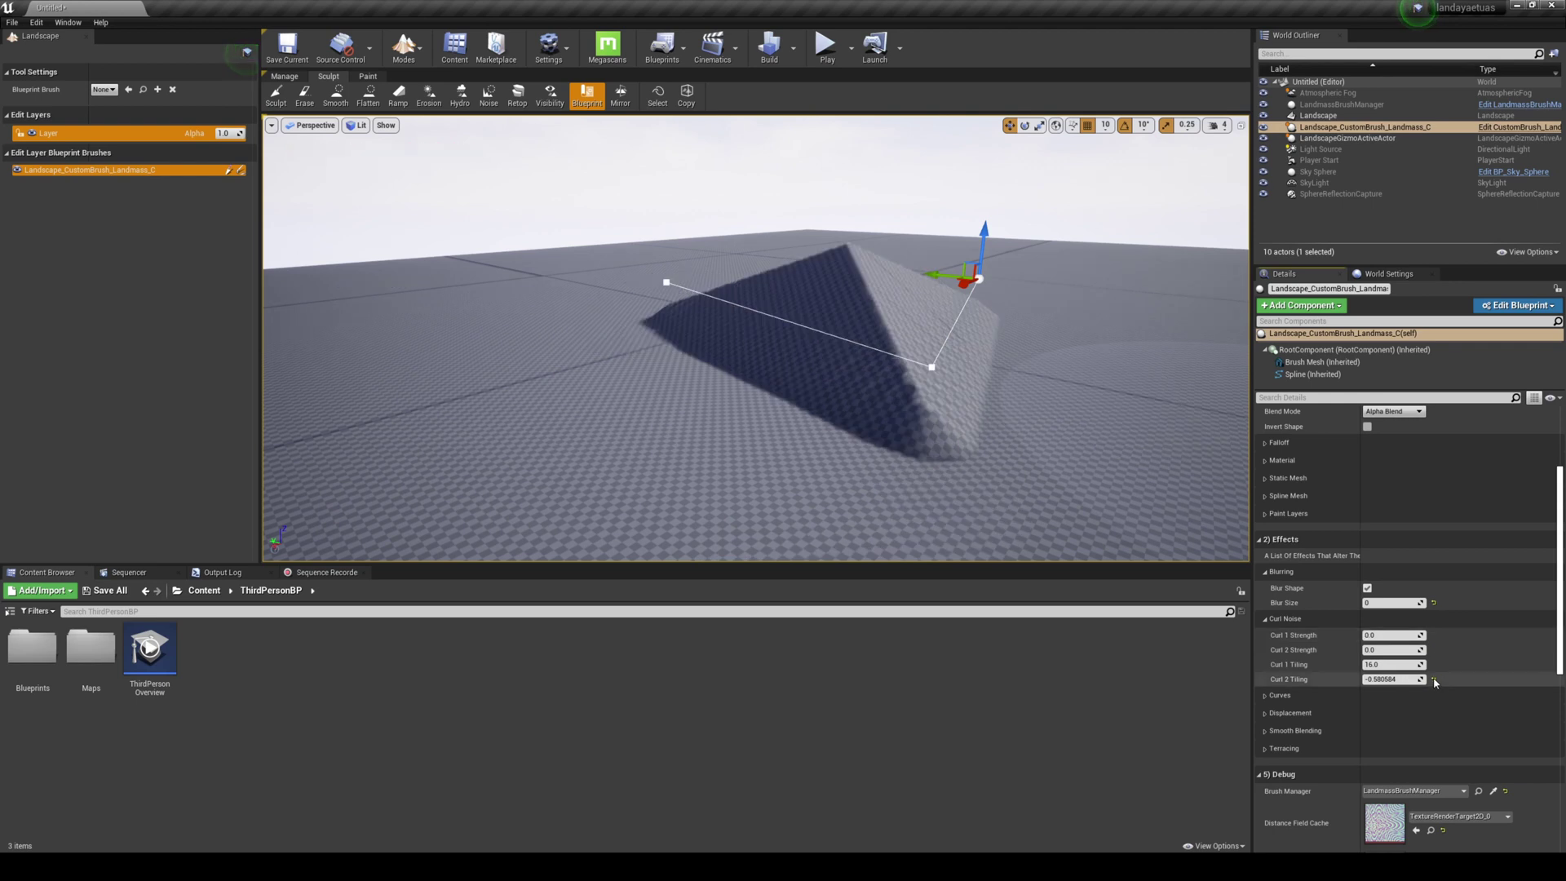
pyautogui.click(1434, 679)
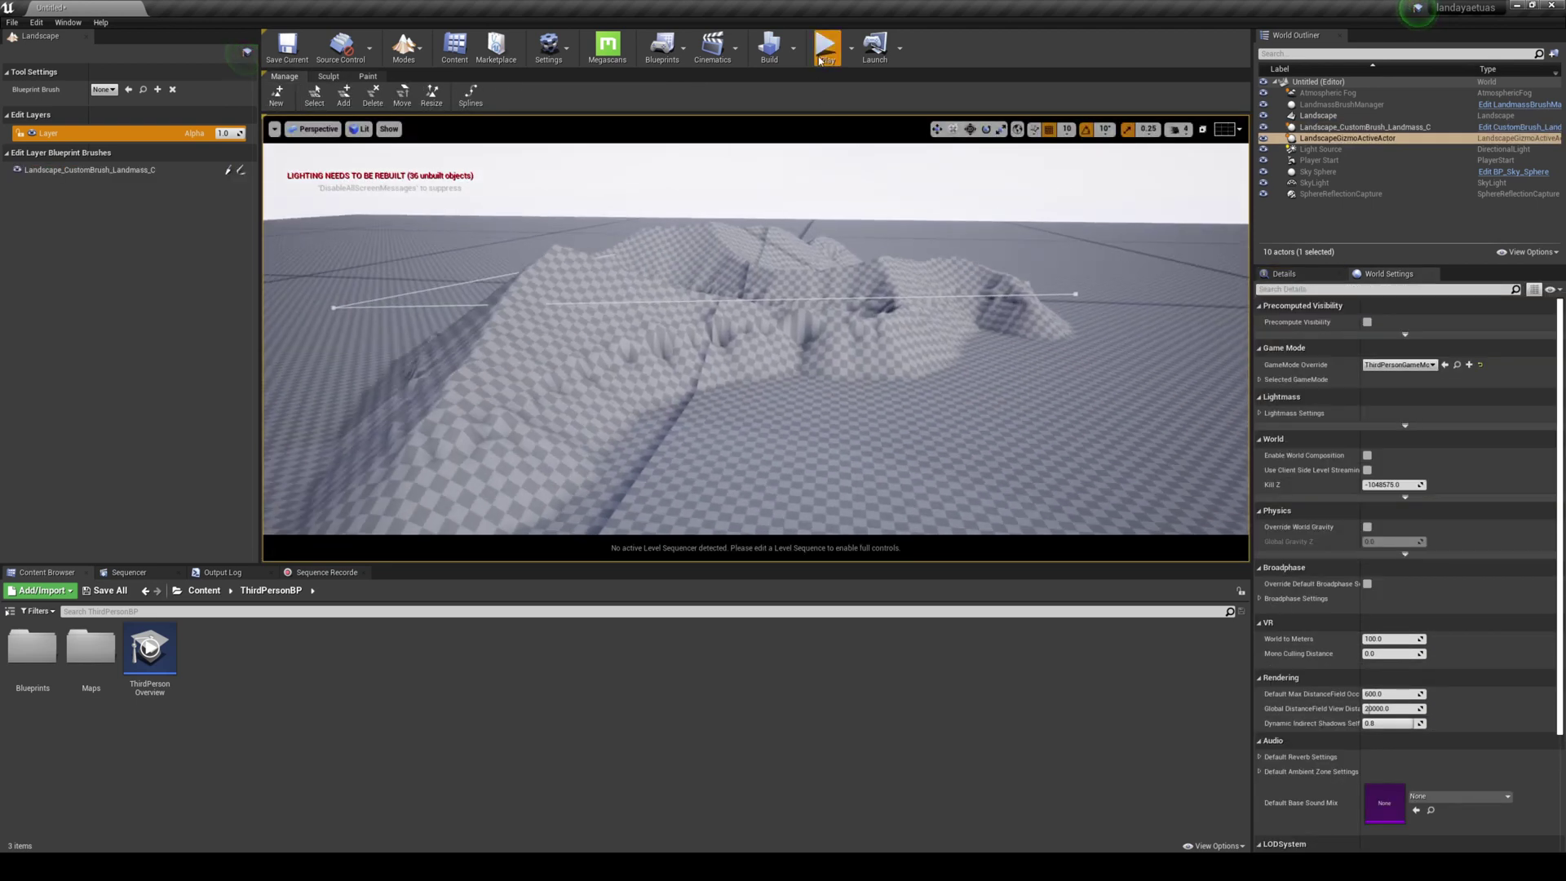
# Play the level, run the character across the noisy mountain terrain, and stop playing.
pyautogui.click(825, 47)
pyautogui.press('w')
pyautogui.press('d')
pyautogui.press('a')
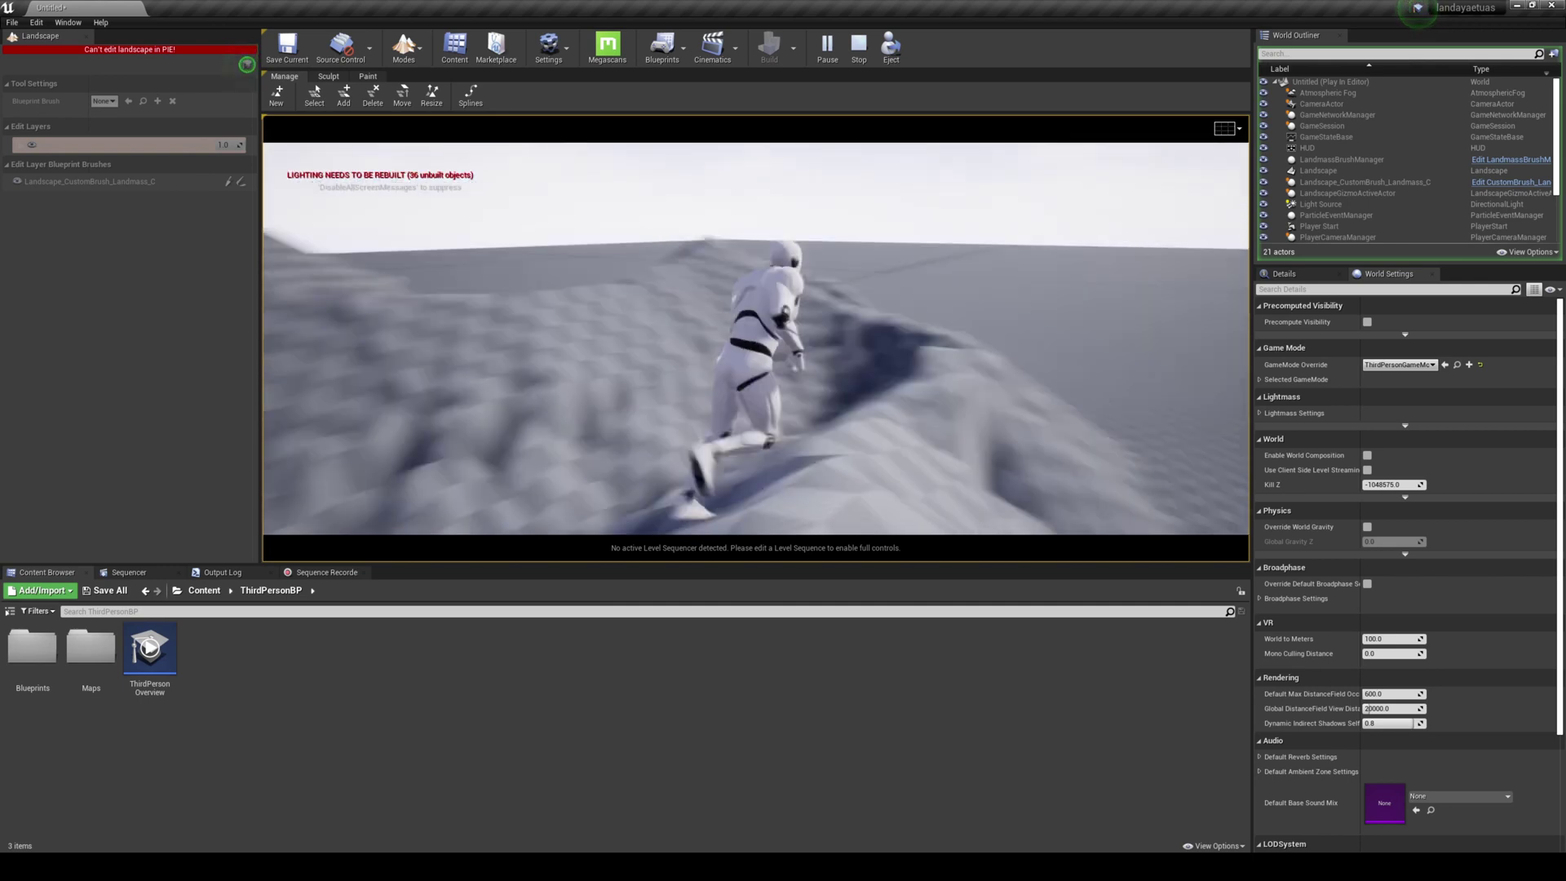
pyautogui.press('Escape')
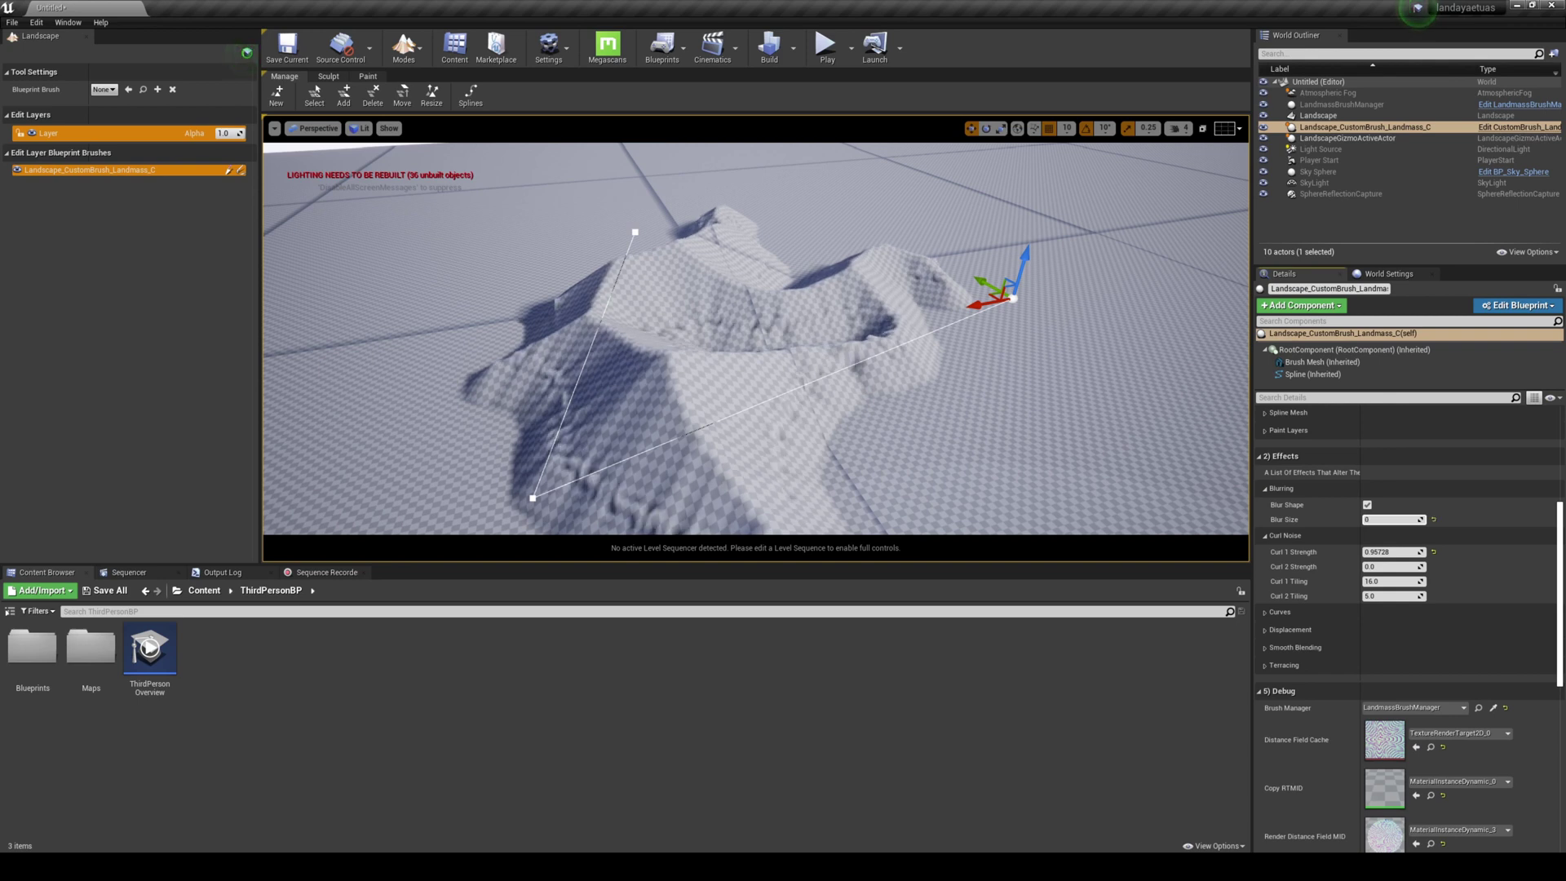
# Try a Displacement Height of about 31 in the landmass brush's Displacement effect.
pyautogui.moveTo(835, 405); pyautogui.dragTo(873, 375, button='right')
pyautogui.press('s')
pyautogui.click(1263, 629)
pyautogui.press('s')
pyautogui.moveTo(758, 334); pyautogui.dragTo(759, 358, button='right')
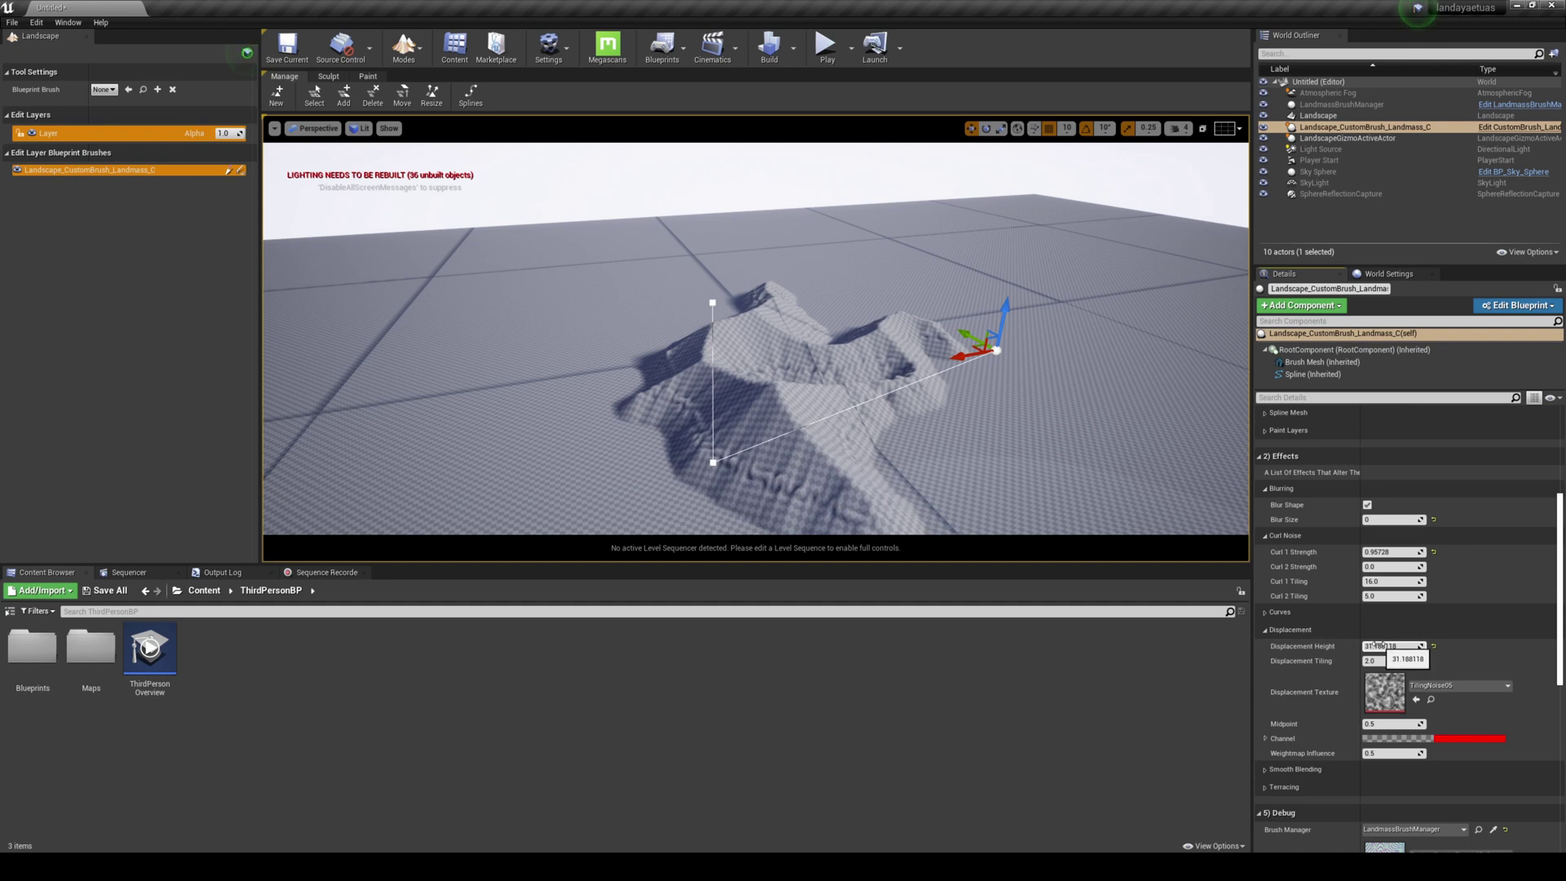
# Try a Displacement Tiling of about 2826 and a Midpoint of about -106, and reset the displacement values to their defaults.
pyautogui.click(1366, 127)
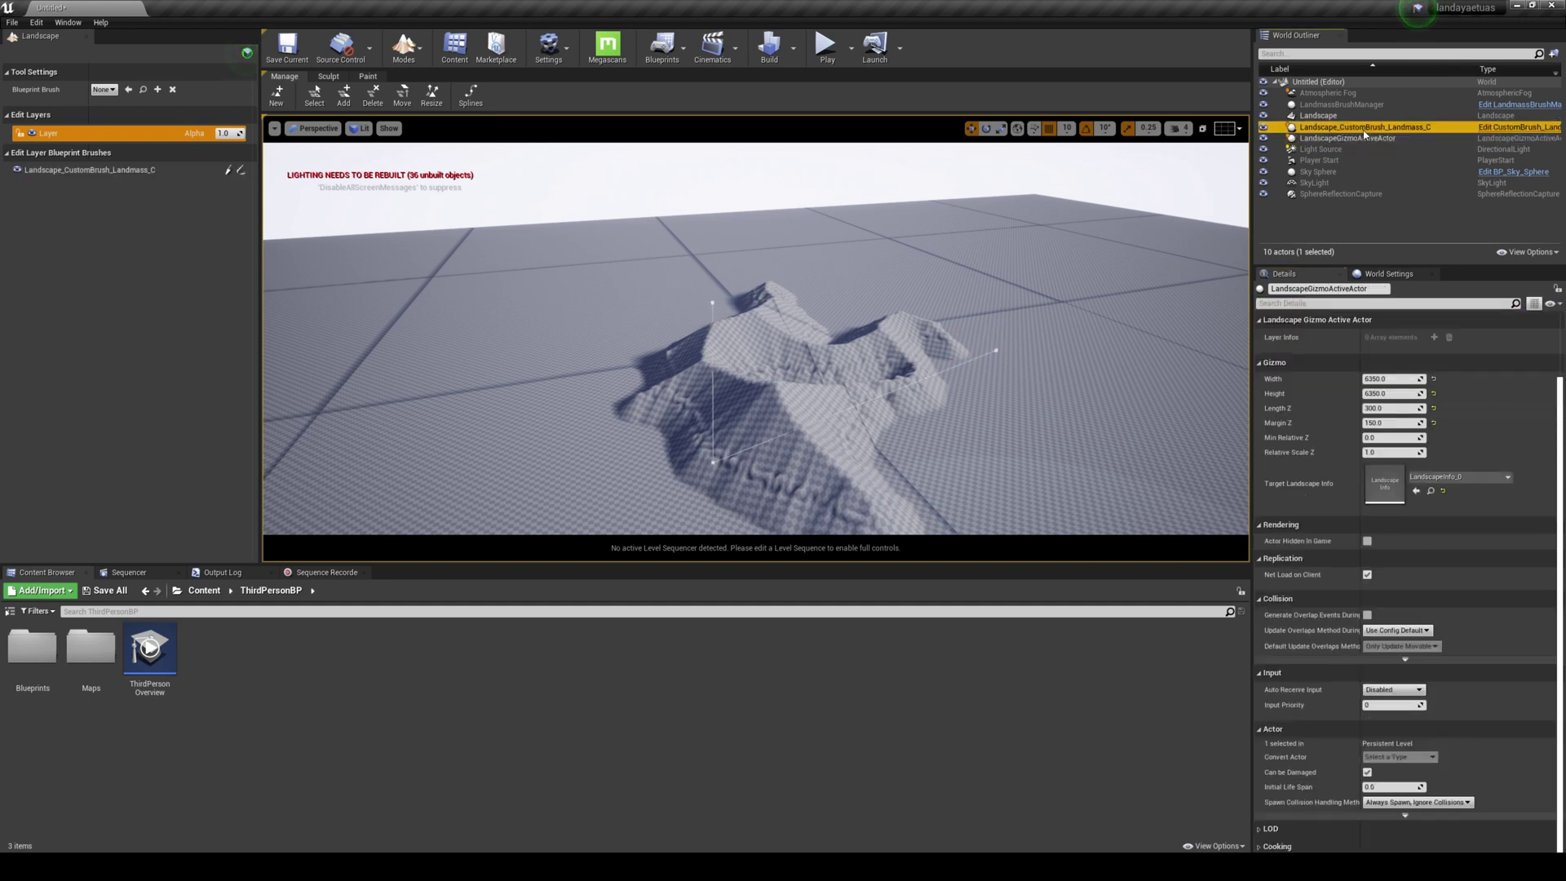
pyautogui.scroll(-3, 1417, 627)
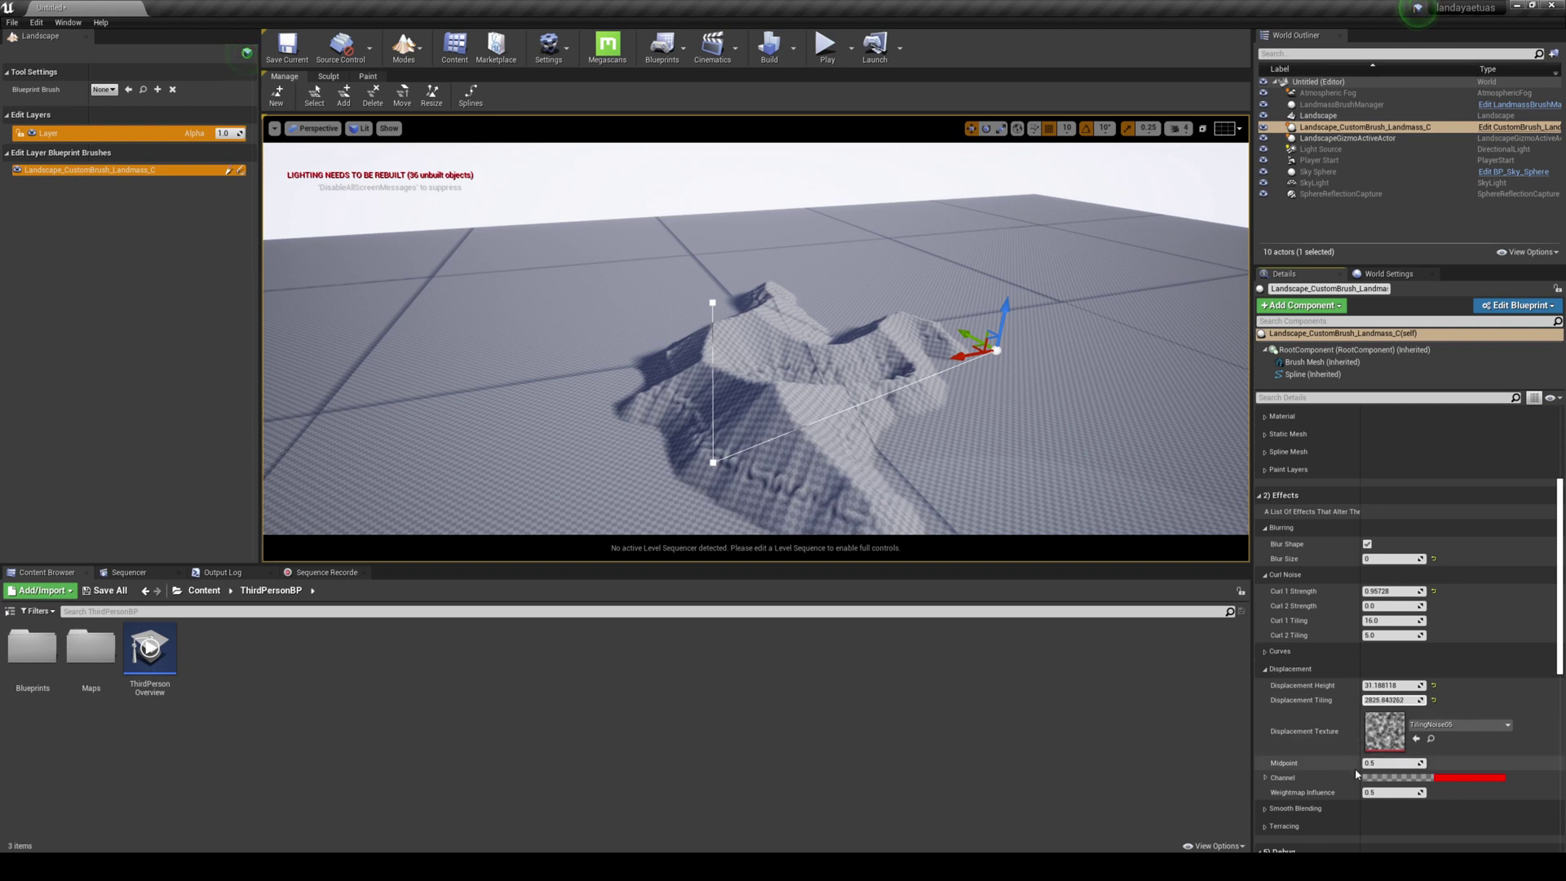
pyautogui.moveTo(1391, 763)
pyautogui.mouseDown()
pyautogui.moveTo(1338, 763)
pyautogui.moveTo(1411, 762)
pyautogui.moveTo(1330, 763)
pyautogui.moveTo(1371, 763)
pyautogui.mouseUp()
pyautogui.moveTo(1051, 492); pyautogui.dragTo(914, 514, button='right')
pyautogui.moveTo(1391, 686)
pyautogui.mouseDown()
pyautogui.moveTo(1364, 685)
pyautogui.moveTo(1379, 685)
pyautogui.mouseUp()
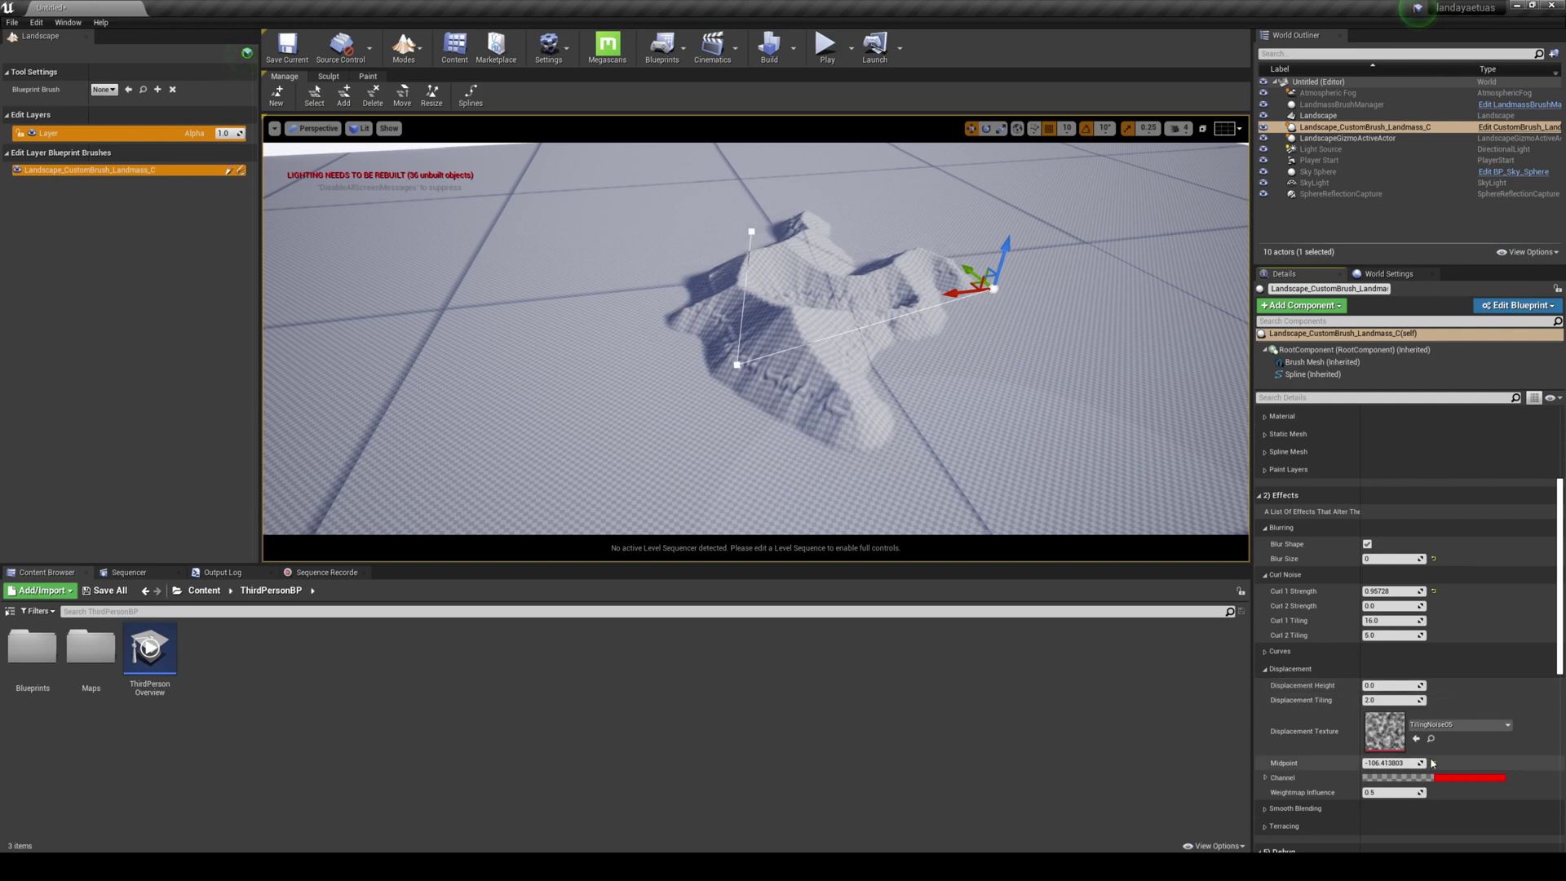
pyautogui.scroll(-3, 1311, 651)
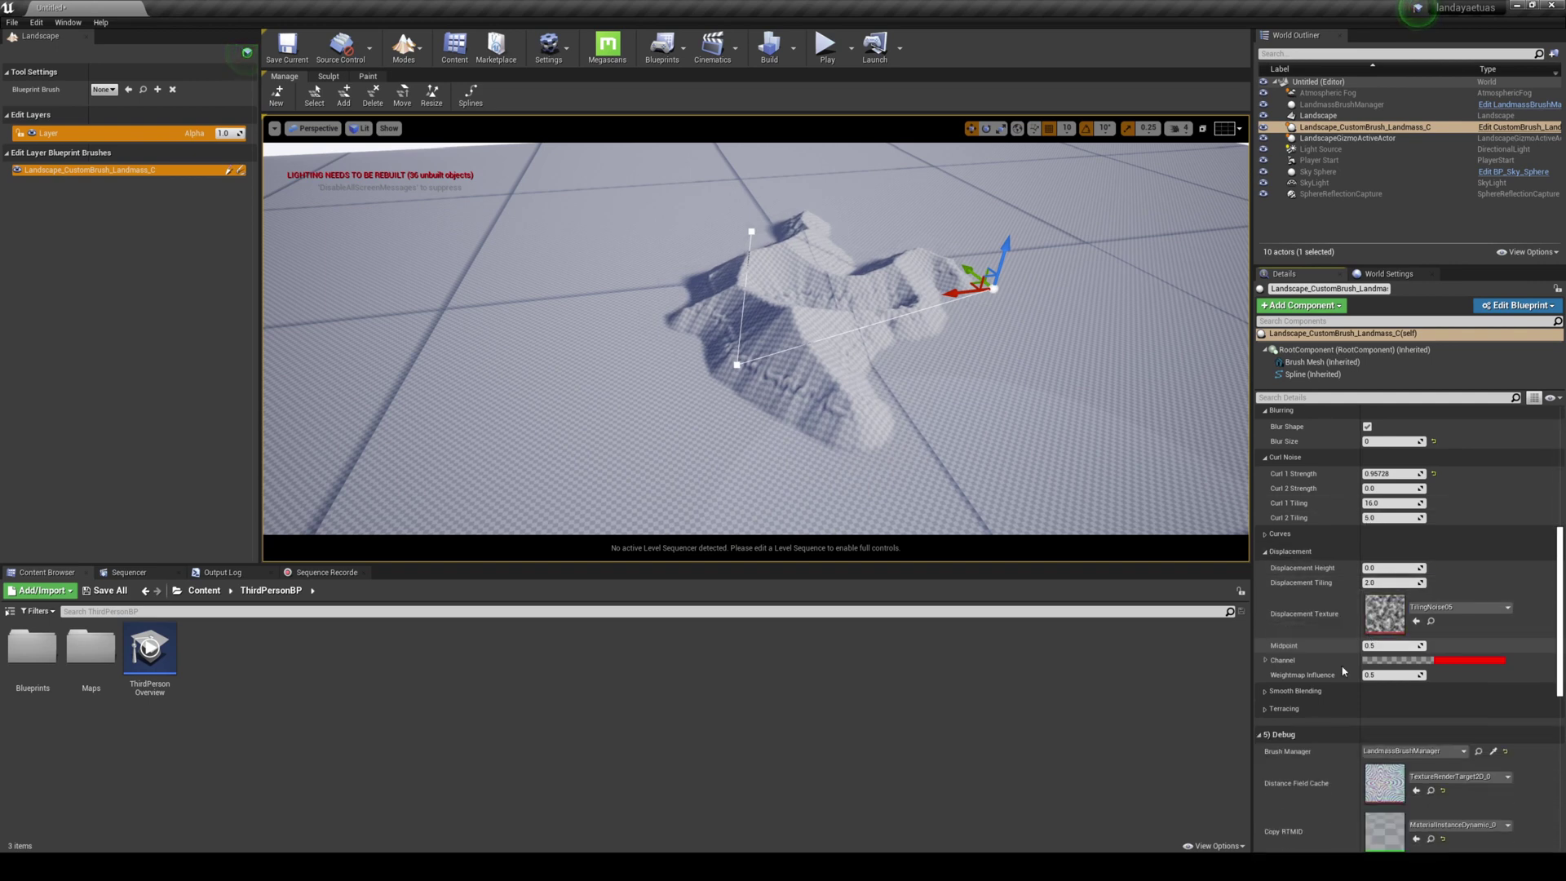
# Try the brush's Terracing effect with Terrace Alpha about 23, Terrace Spacing about 1677, Terrace Smoothness about 1.35 and Mask Length about 8186.
pyautogui.moveTo(1060, 449)
pyautogui.mouseDown(button='right')
pyautogui.moveTo(1158, 367)
pyautogui.moveTo(1125, 441)
pyautogui.moveTo(1069, 441)
pyautogui.mouseUp(button='right')
pyautogui.press('w')
pyautogui.click(1309, 650)
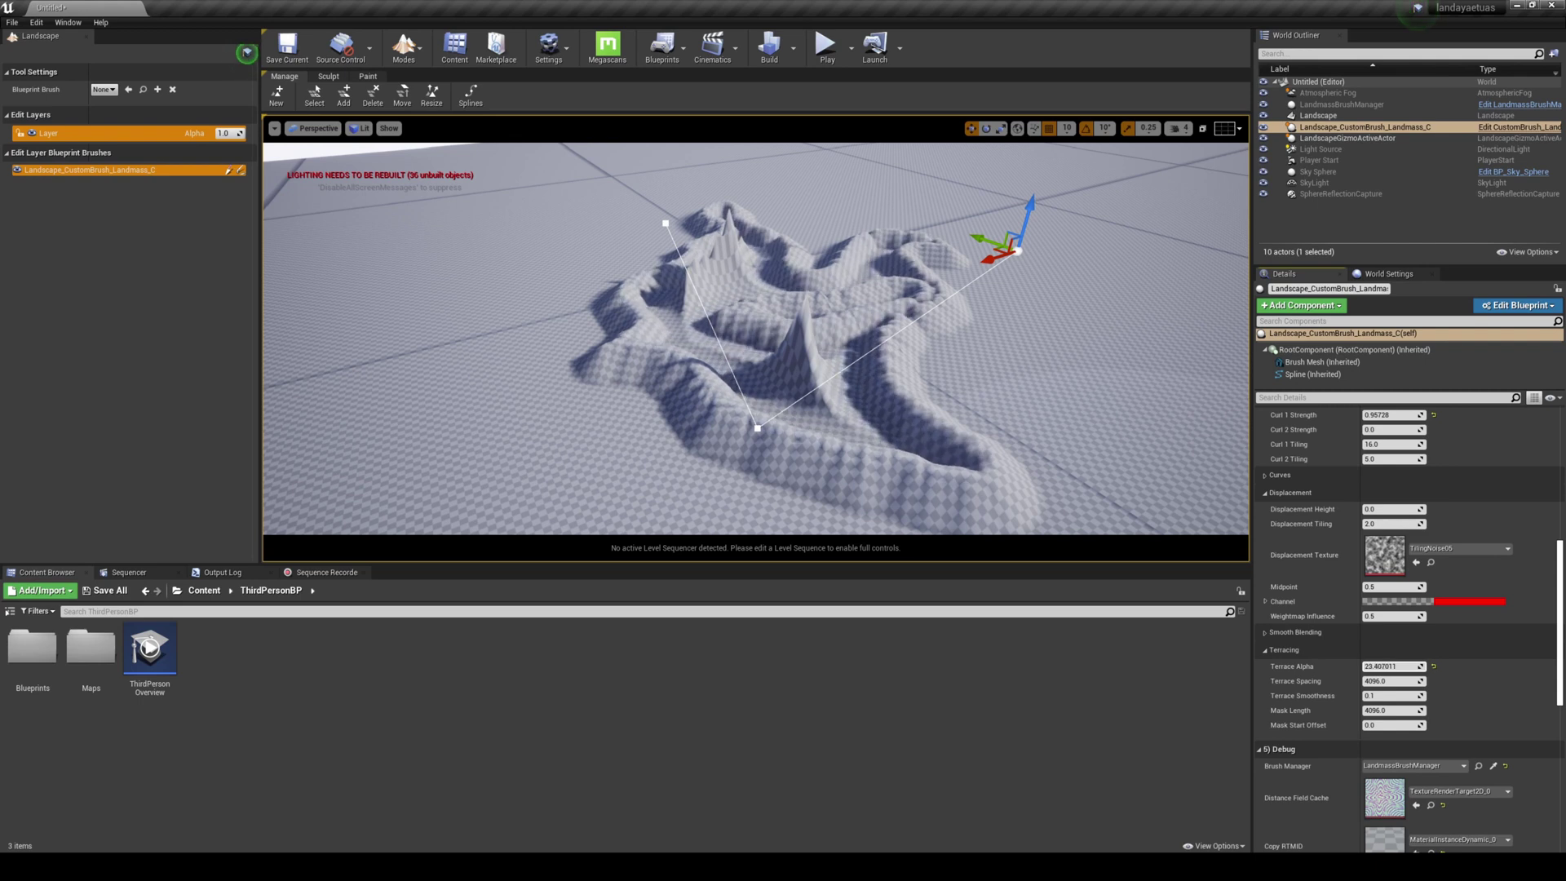
pyautogui.press('w')
pyautogui.moveTo(754, 343); pyautogui.dragTo(795, 359, button='right')
pyautogui.moveTo(893, 372); pyautogui.dragTo(893, 372, button='right')
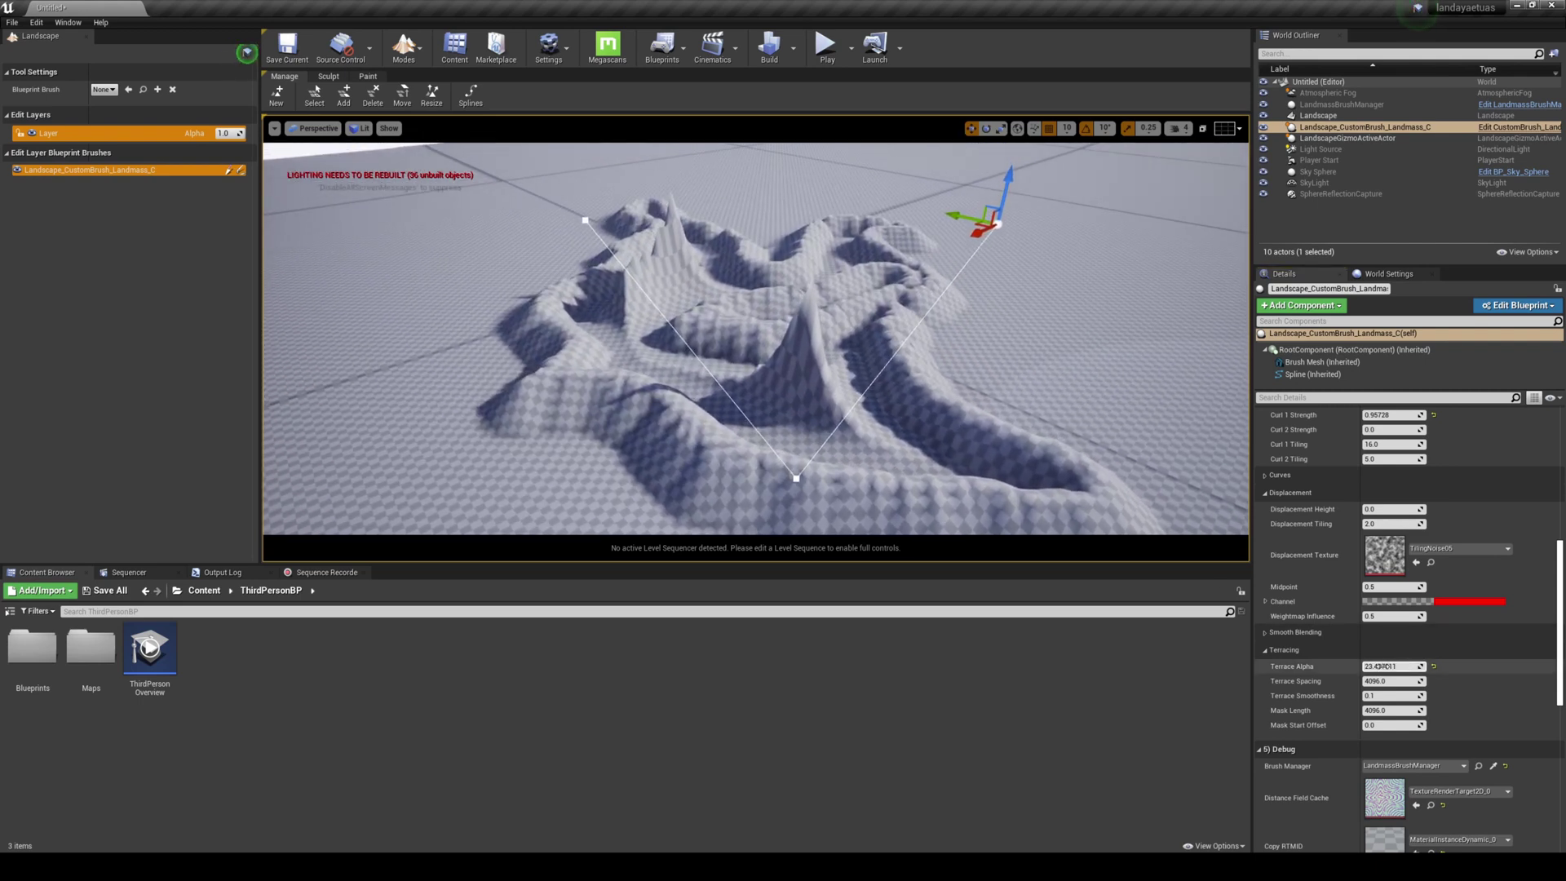
pyautogui.moveTo(1389, 679)
pyautogui.mouseDown()
pyautogui.moveTo(1325, 679)
pyautogui.moveTo(1403, 695)
pyautogui.mouseUp()
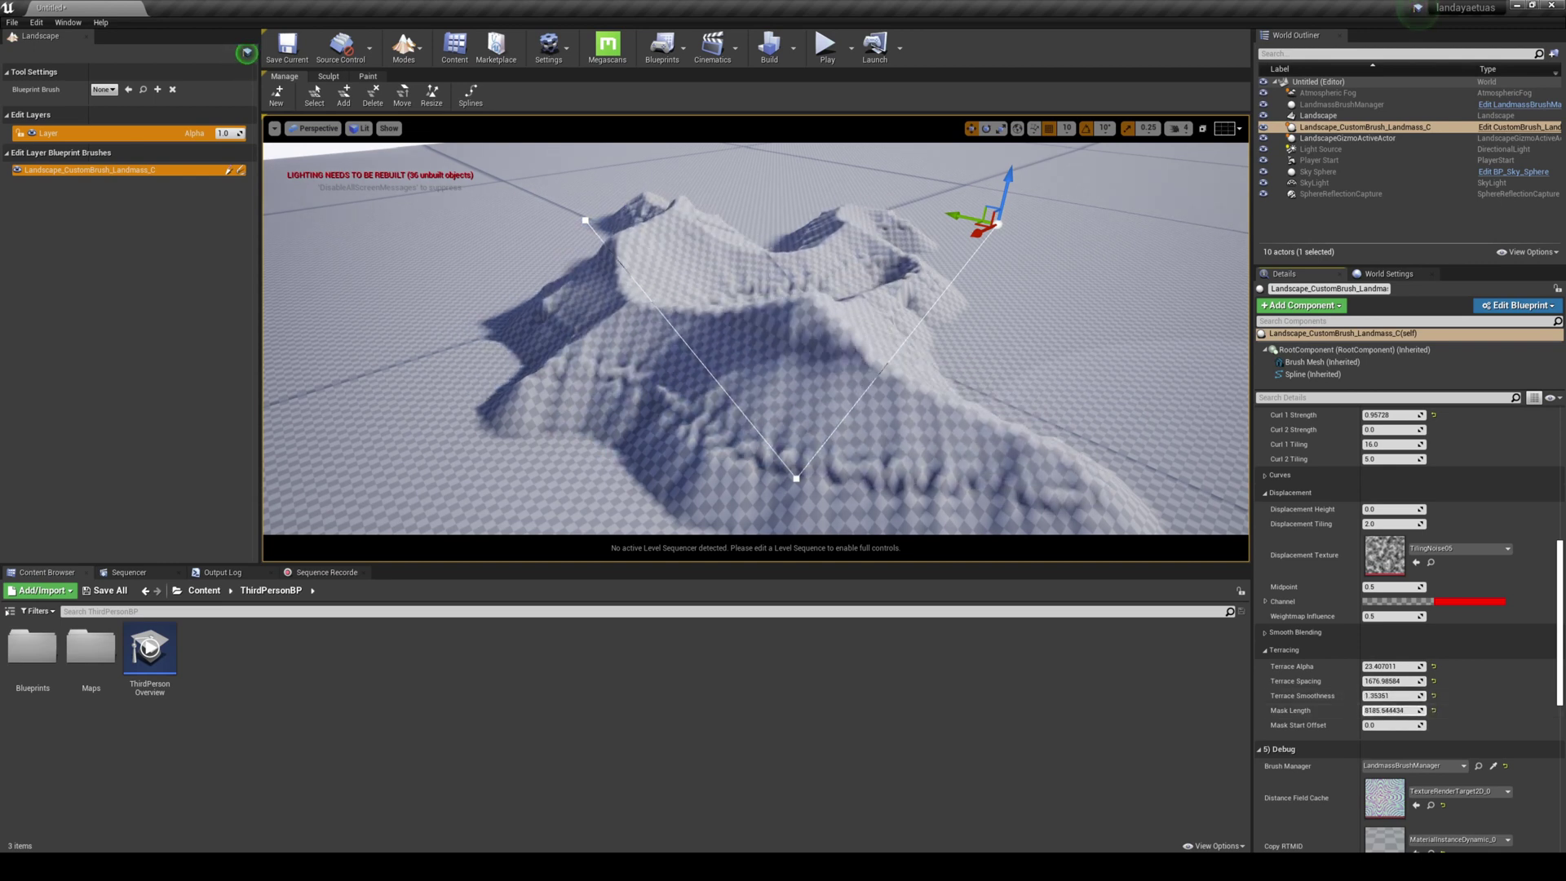
# Reset all Terracing values of the landmass brush to their defaults.
pyautogui.click(1433, 666)
pyautogui.click(1434, 696)
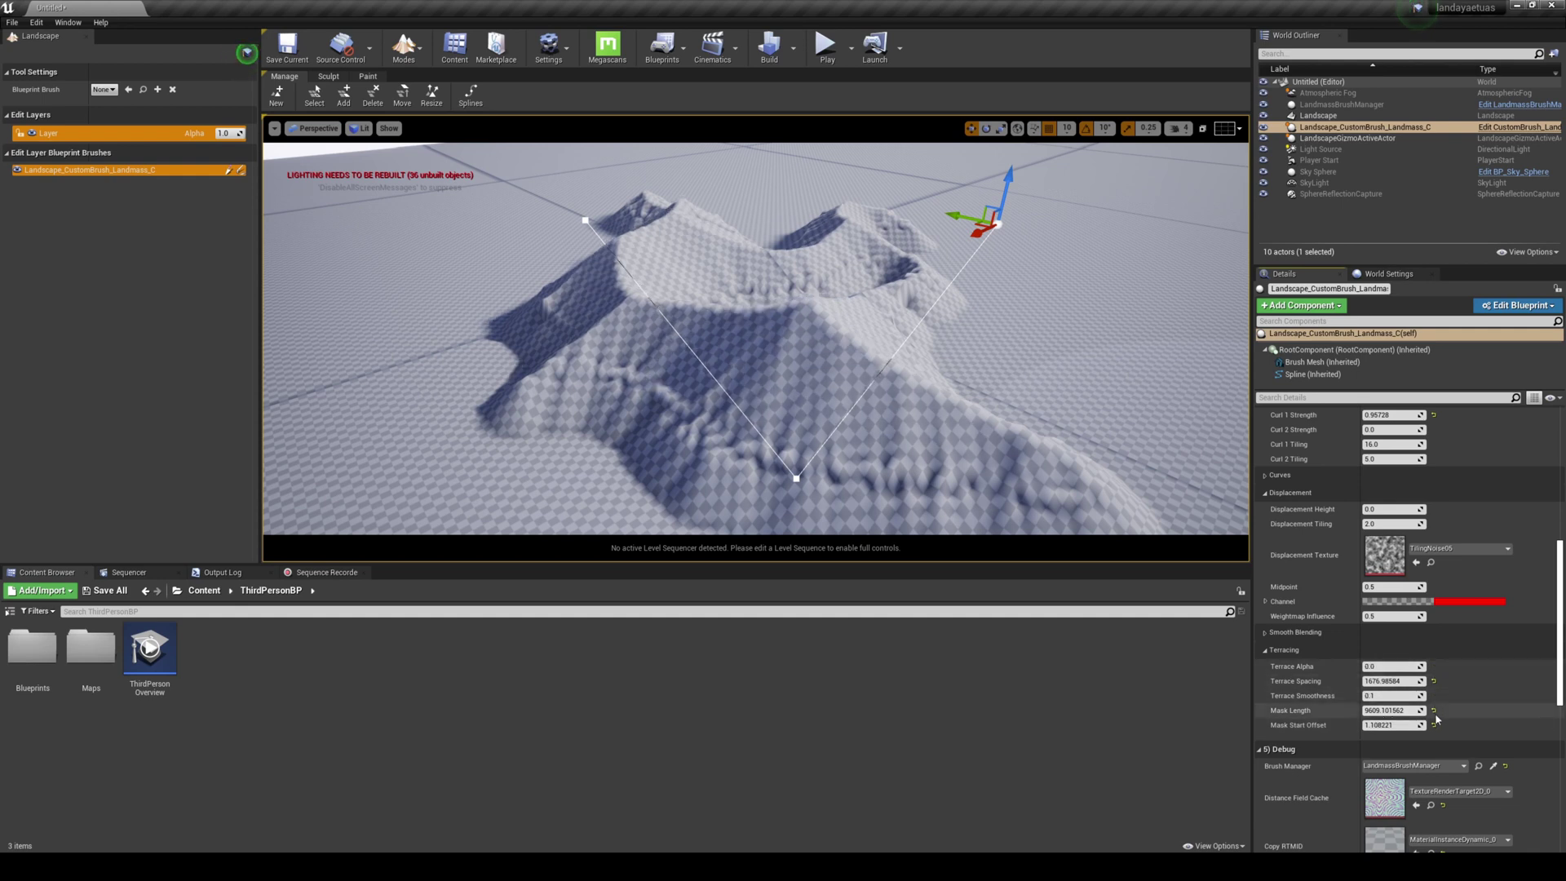
pyautogui.click(1433, 725)
pyautogui.scroll(-2, 1437, 701)
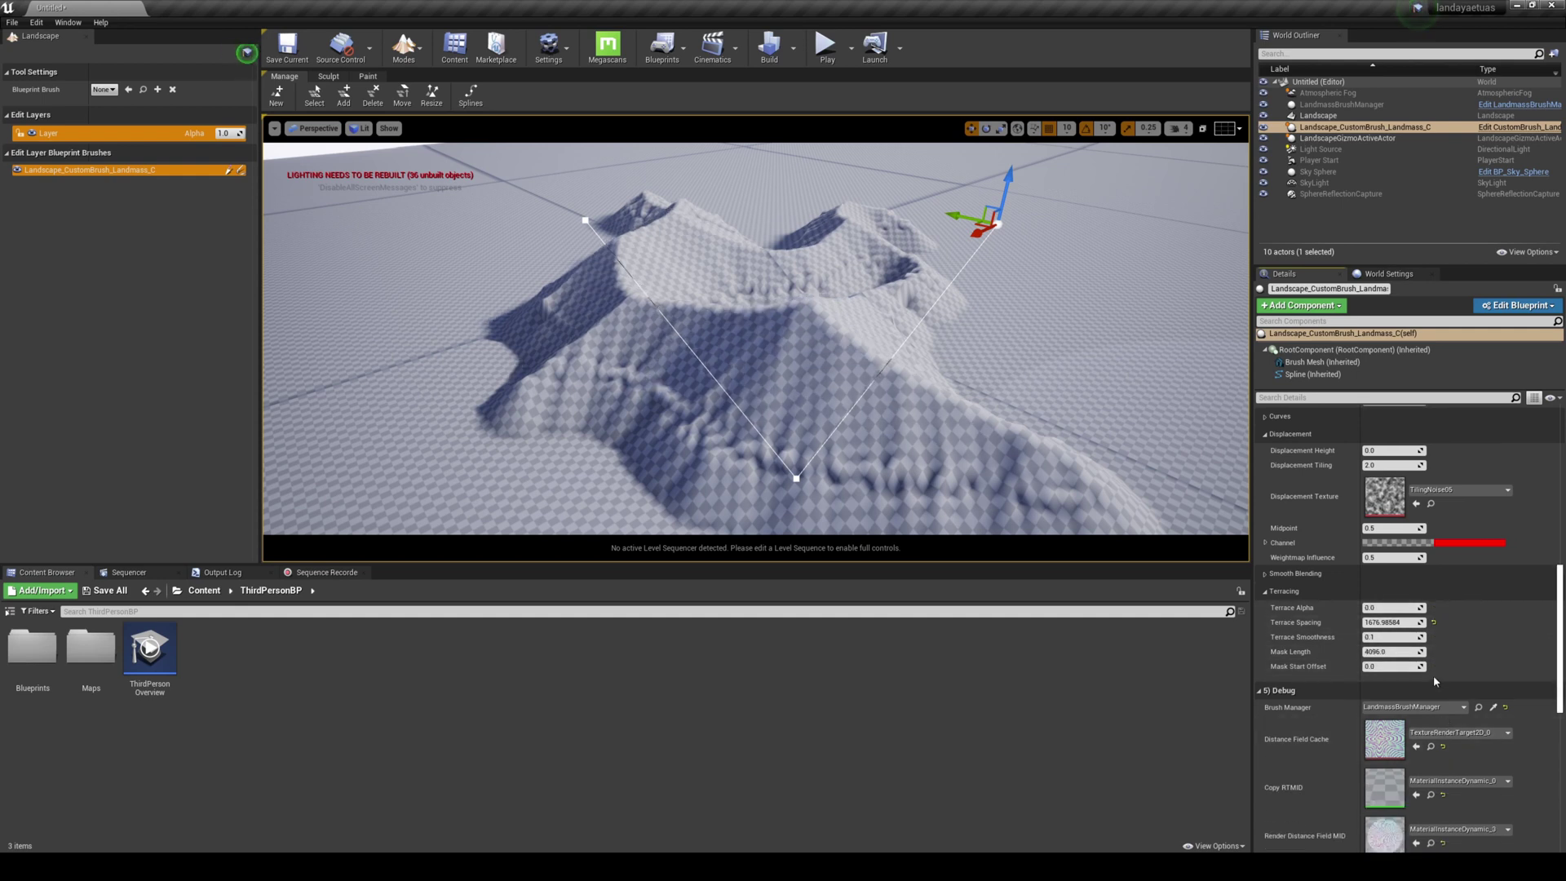
pyautogui.scroll(-5, 1443, 677)
pyautogui.scroll(15, 1455, 724)
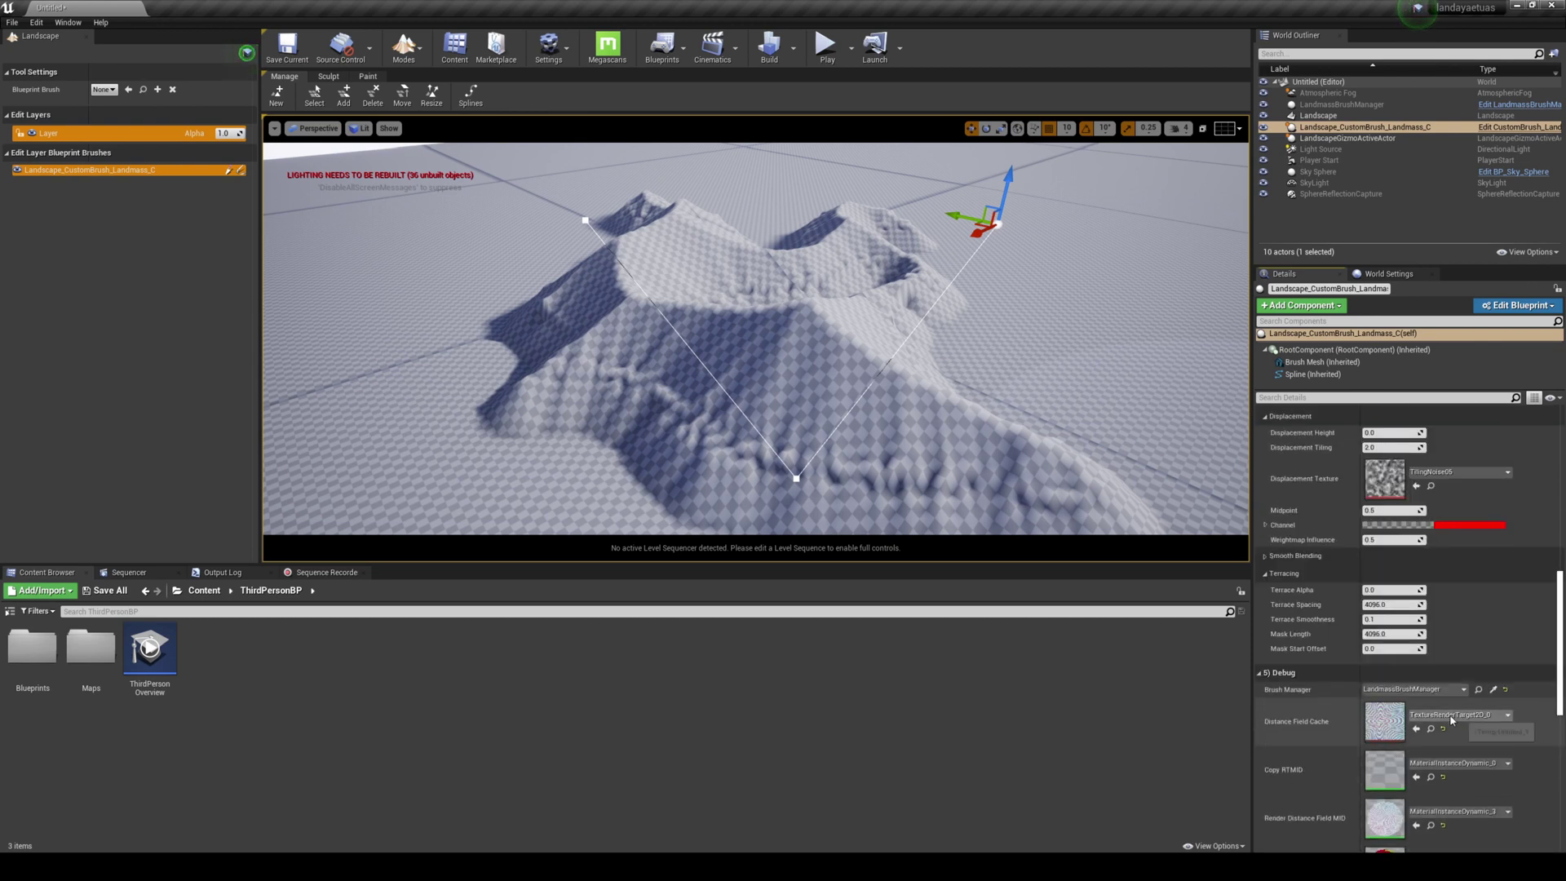
pyautogui.scroll(3, 1445, 714)
# Duplicate the landmass brush and move the copy along Y to about -4760, clear of the first mountain.
pyautogui.moveTo(1028, 350); pyautogui.dragTo(1183, 318, button='right')
pyautogui.moveTo(710, 371); pyautogui.dragTo(1023, 326, button='right')
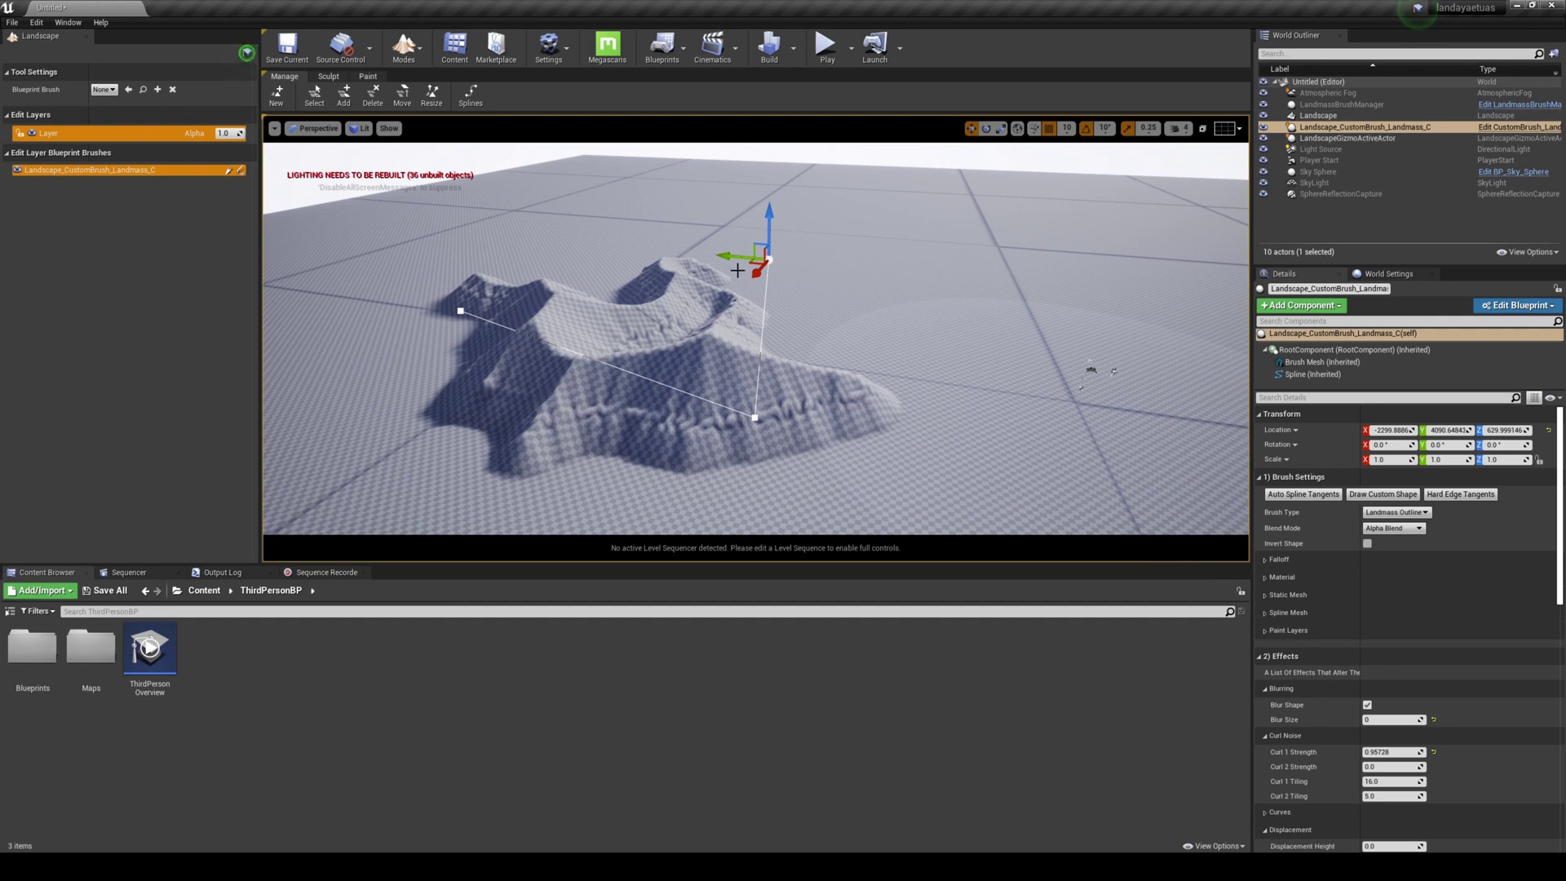
pyautogui.keyDown('alt'); pyautogui.moveTo(735, 259); pyautogui.dragTo(1149, 295); pyautogui.keyUp('alt')
pyautogui.scroll(-1, 1059, 325)
pyautogui.scroll(-2, 1059, 326)
pyautogui.scroll(1, 1058, 325)
pyautogui.scroll(-1, 1021, 334)
pyautogui.moveTo(1021, 334); pyautogui.dragTo(1052, 314, button='right')
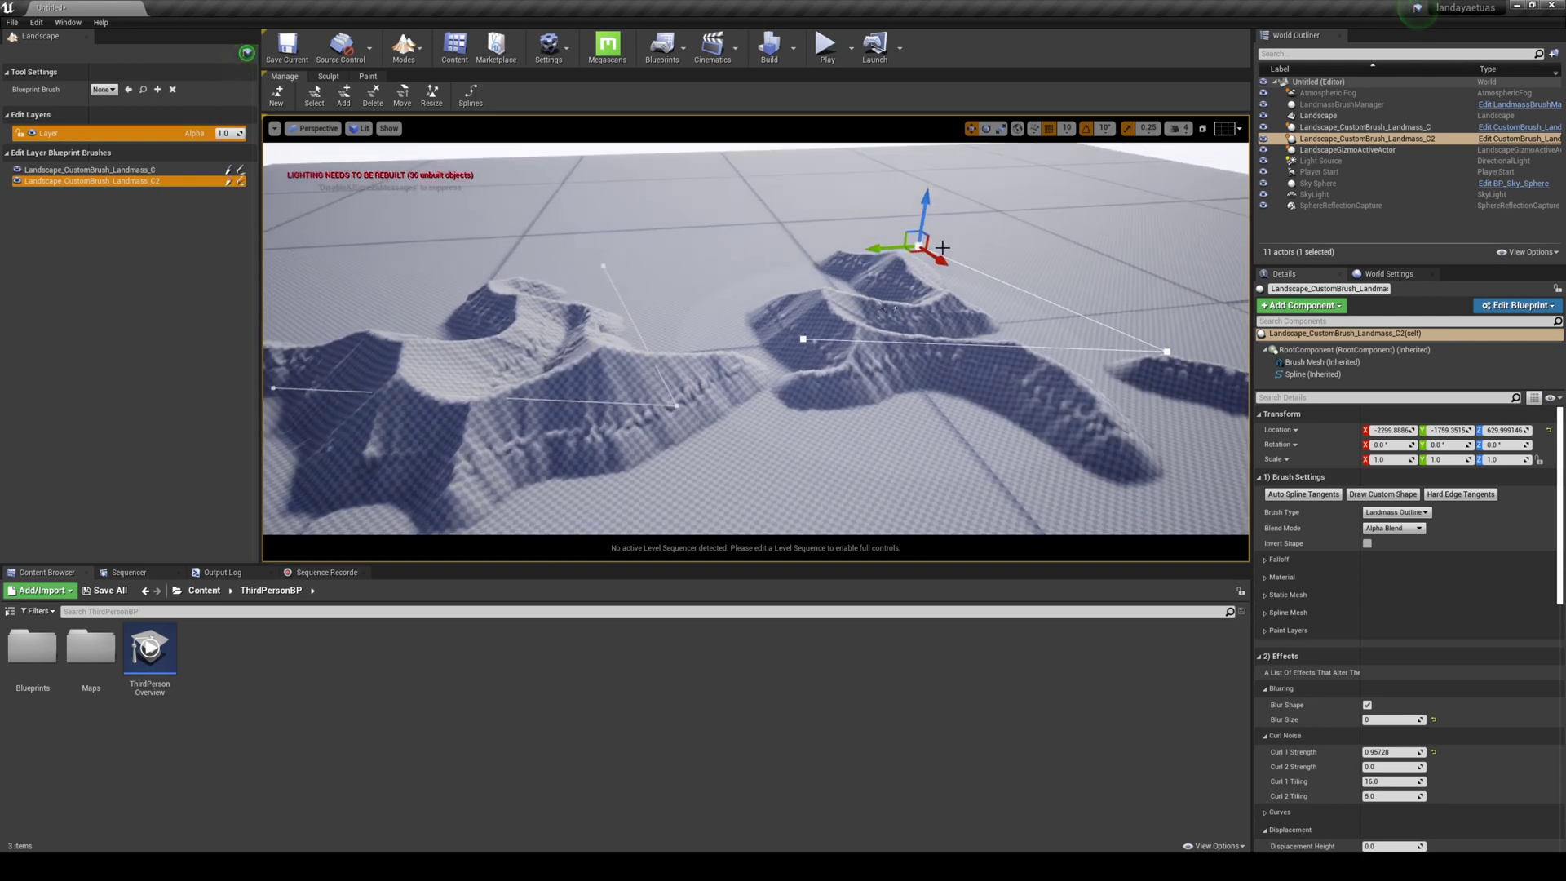
pyautogui.moveTo(893, 248)
pyautogui.mouseDown()
pyautogui.moveTo(444, 289)
pyautogui.moveTo(816, 301)
pyautogui.moveTo(922, 328)
pyautogui.moveTo(718, 331)
pyautogui.moveTo(718, 344)
pyautogui.moveTo(924, 392)
pyautogui.mouseUp()
pyautogui.moveTo(924, 392)
pyautogui.mouseDown(button='right')
pyautogui.moveTo(967, 408)
pyautogui.moveTo(1224, 391)
pyautogui.moveTo(1150, 473)
pyautogui.moveTo(1183, 498)
pyautogui.mouseUp(button='right')
pyautogui.scroll(1, 1090, 389)
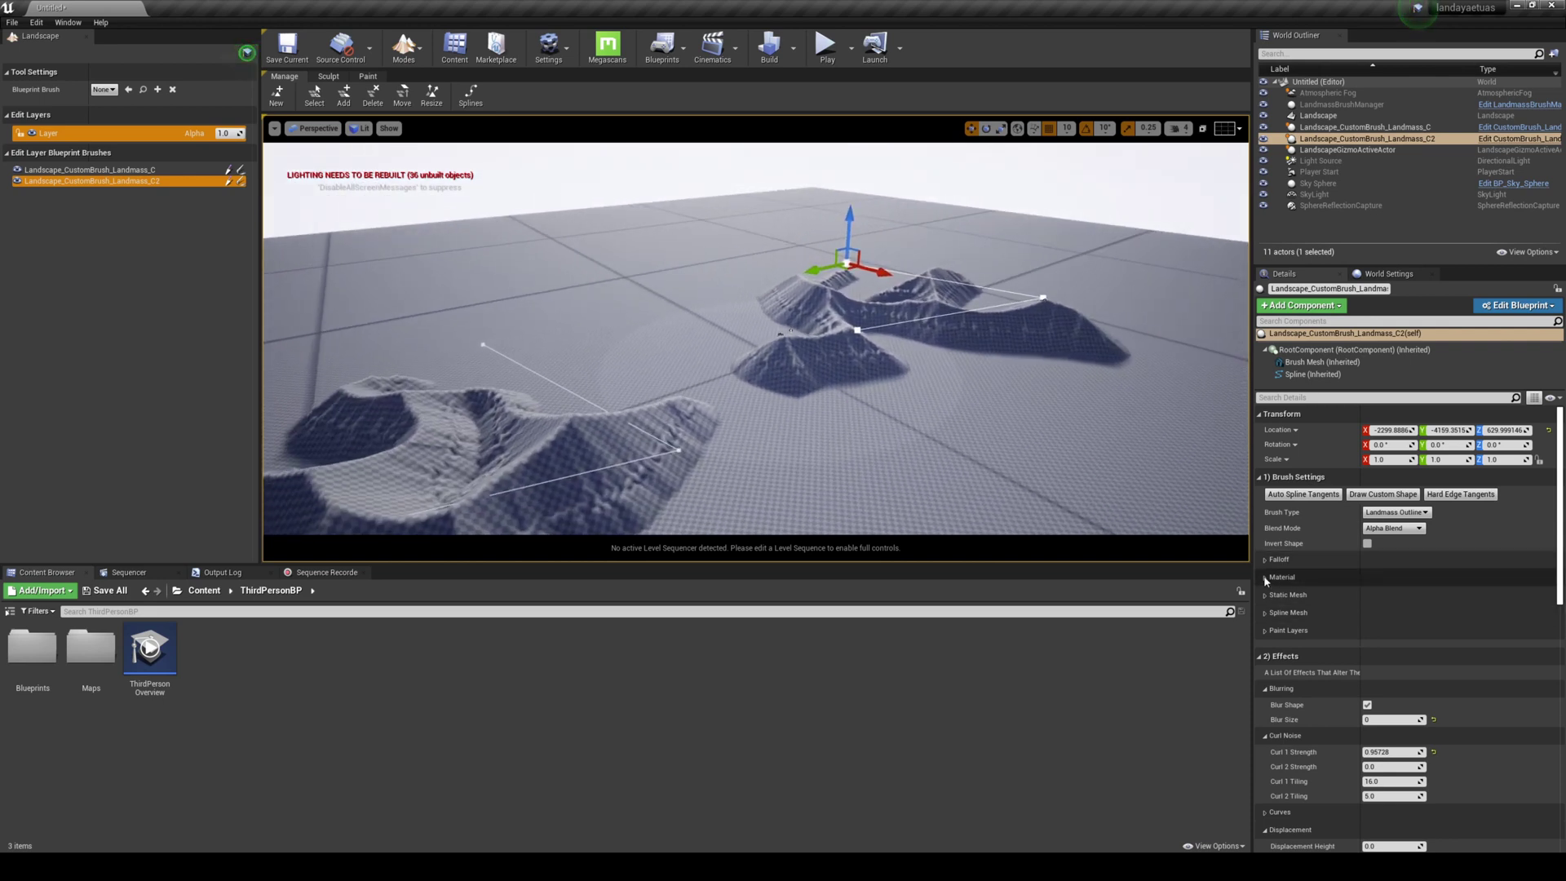
# Raise the duplicated brush's Curl 1 Strength to about 2.06.
pyautogui.scroll(-3, 1522, 676)
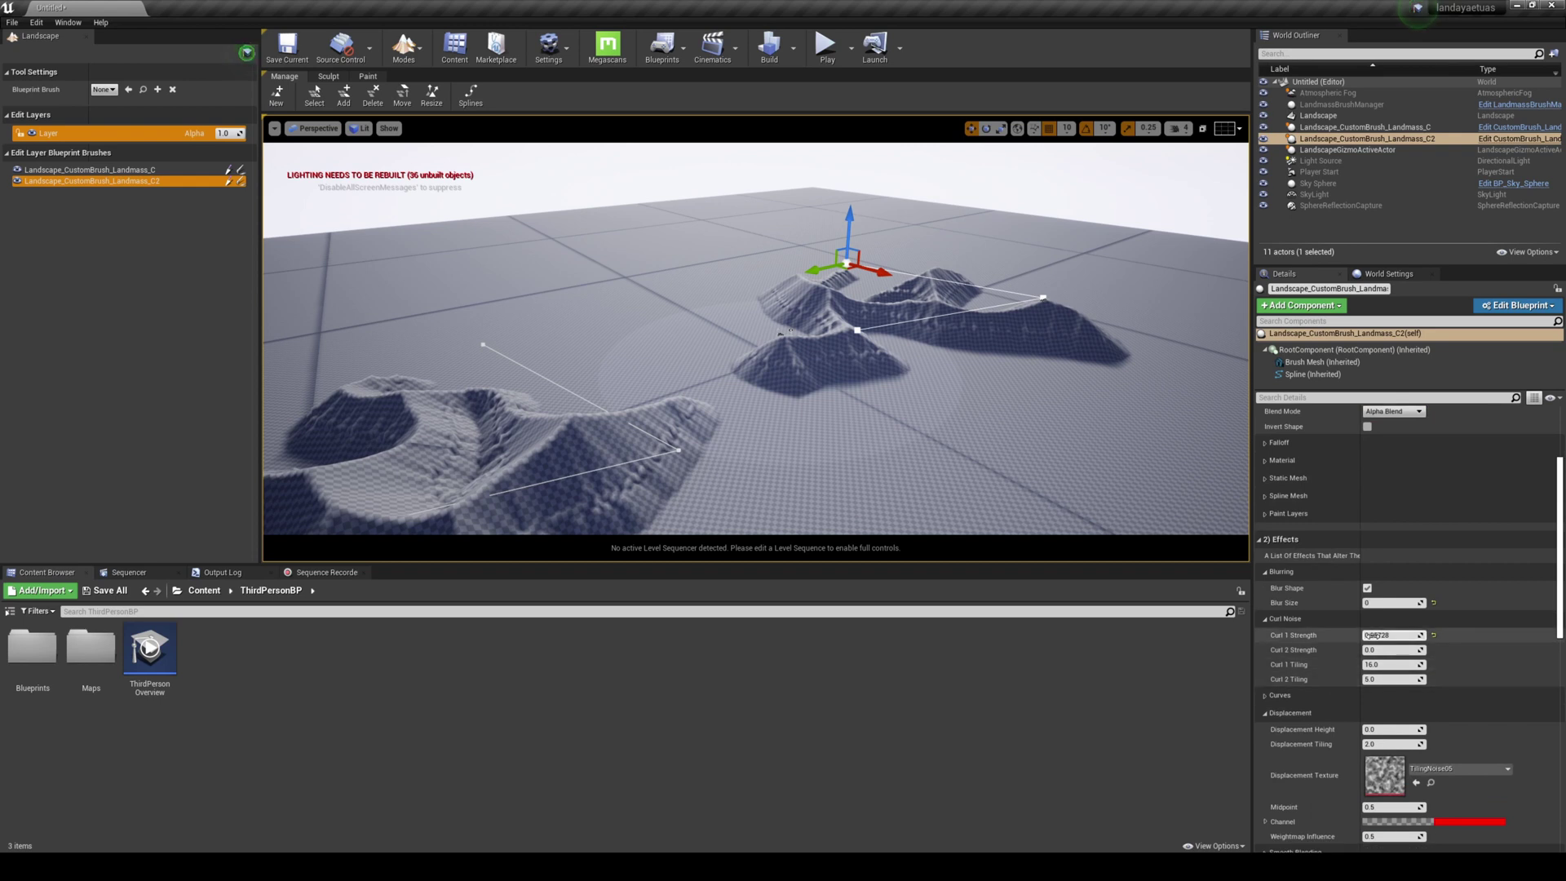
pyautogui.moveTo(1373, 635)
pyautogui.mouseDown()
pyautogui.moveTo(1435, 635)
pyautogui.moveTo(1399, 634)
pyautogui.mouseUp()
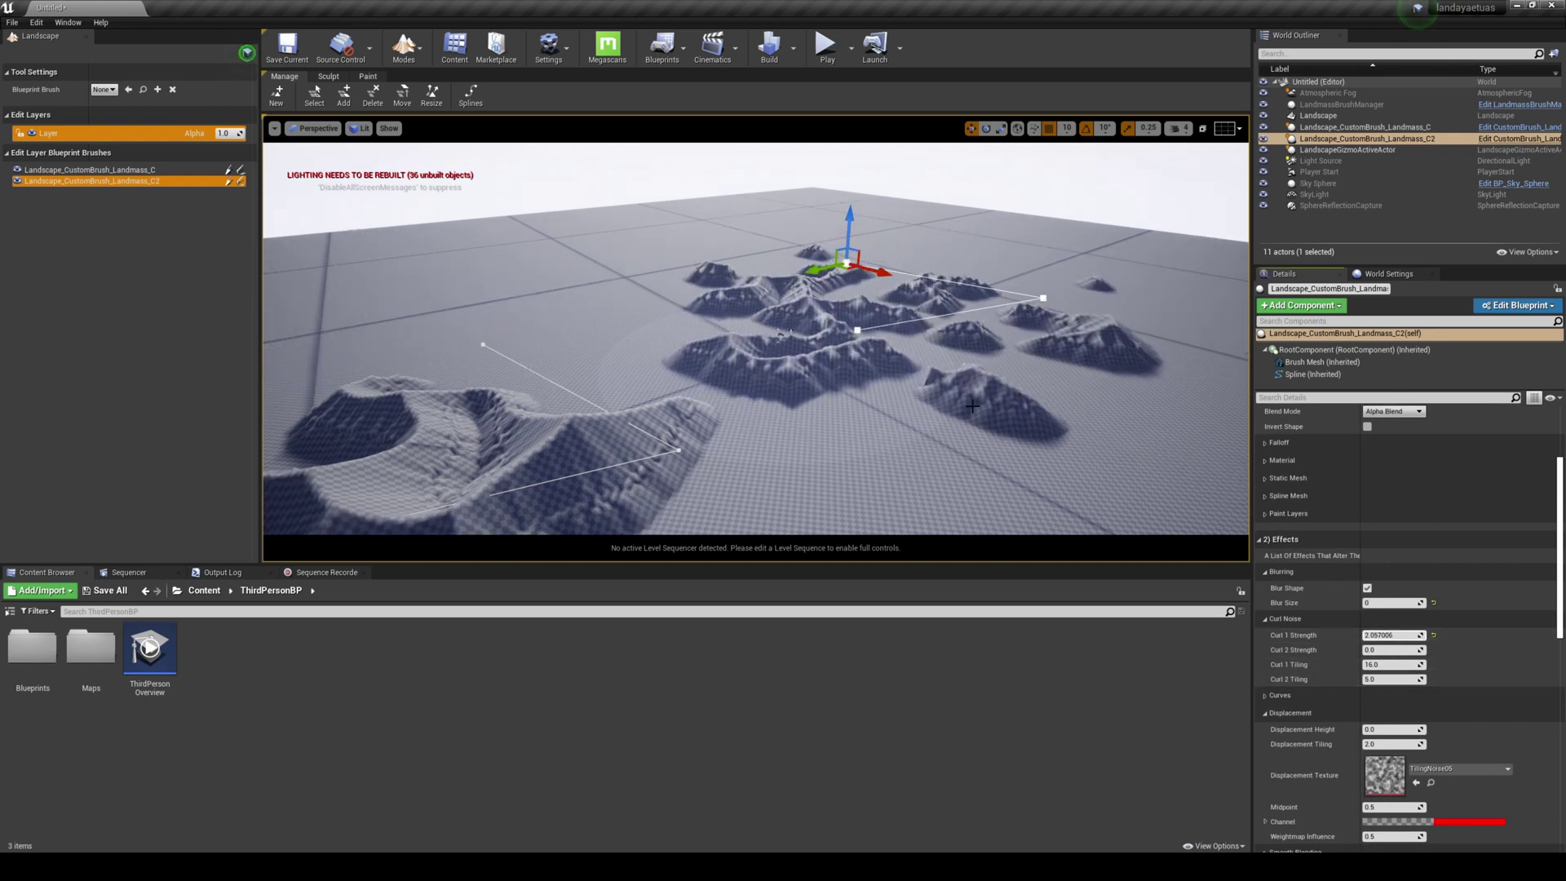
pyautogui.moveTo(951, 387); pyautogui.dragTo(1102, 247, button='right')
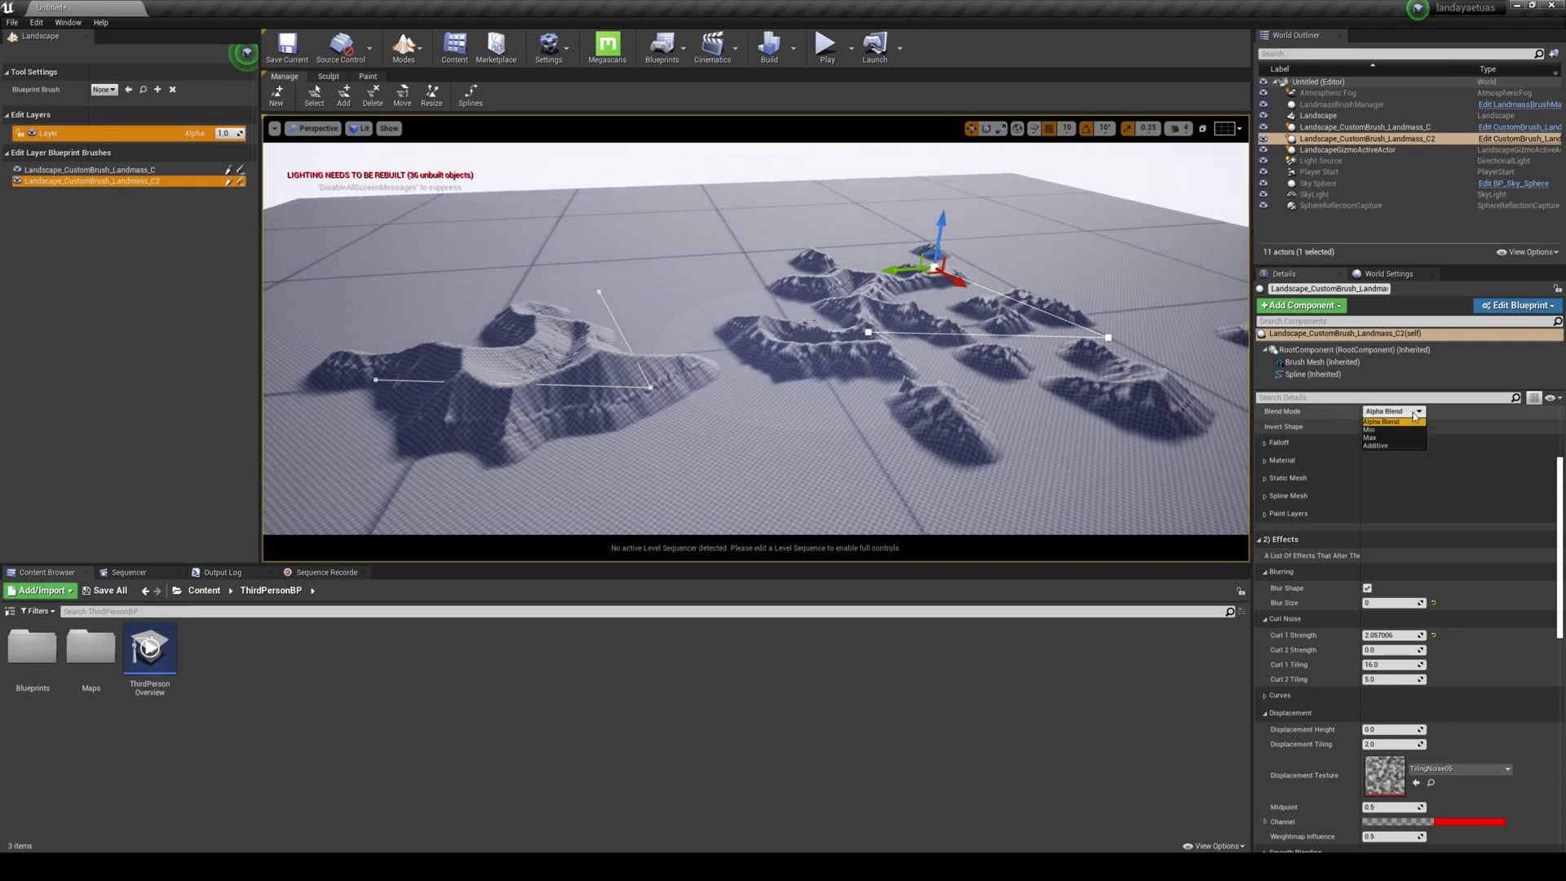
# Compare the Additive, Min and Max blend modes on the duplicated brush and set its Blend Mode to Max.
pyautogui.click(1404, 445)
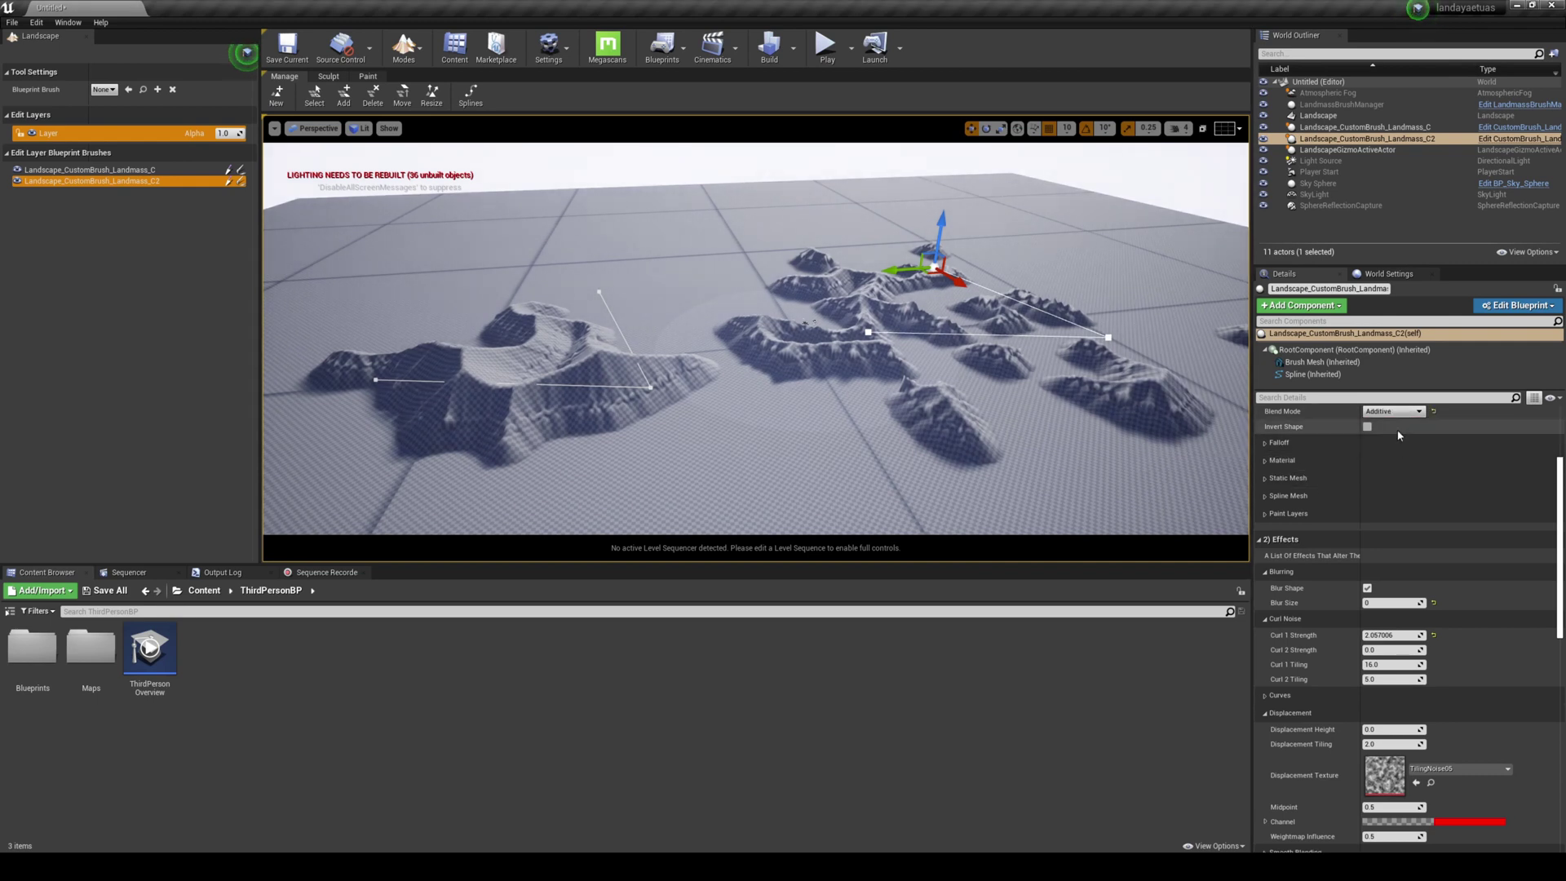
pyautogui.click(1387, 430)
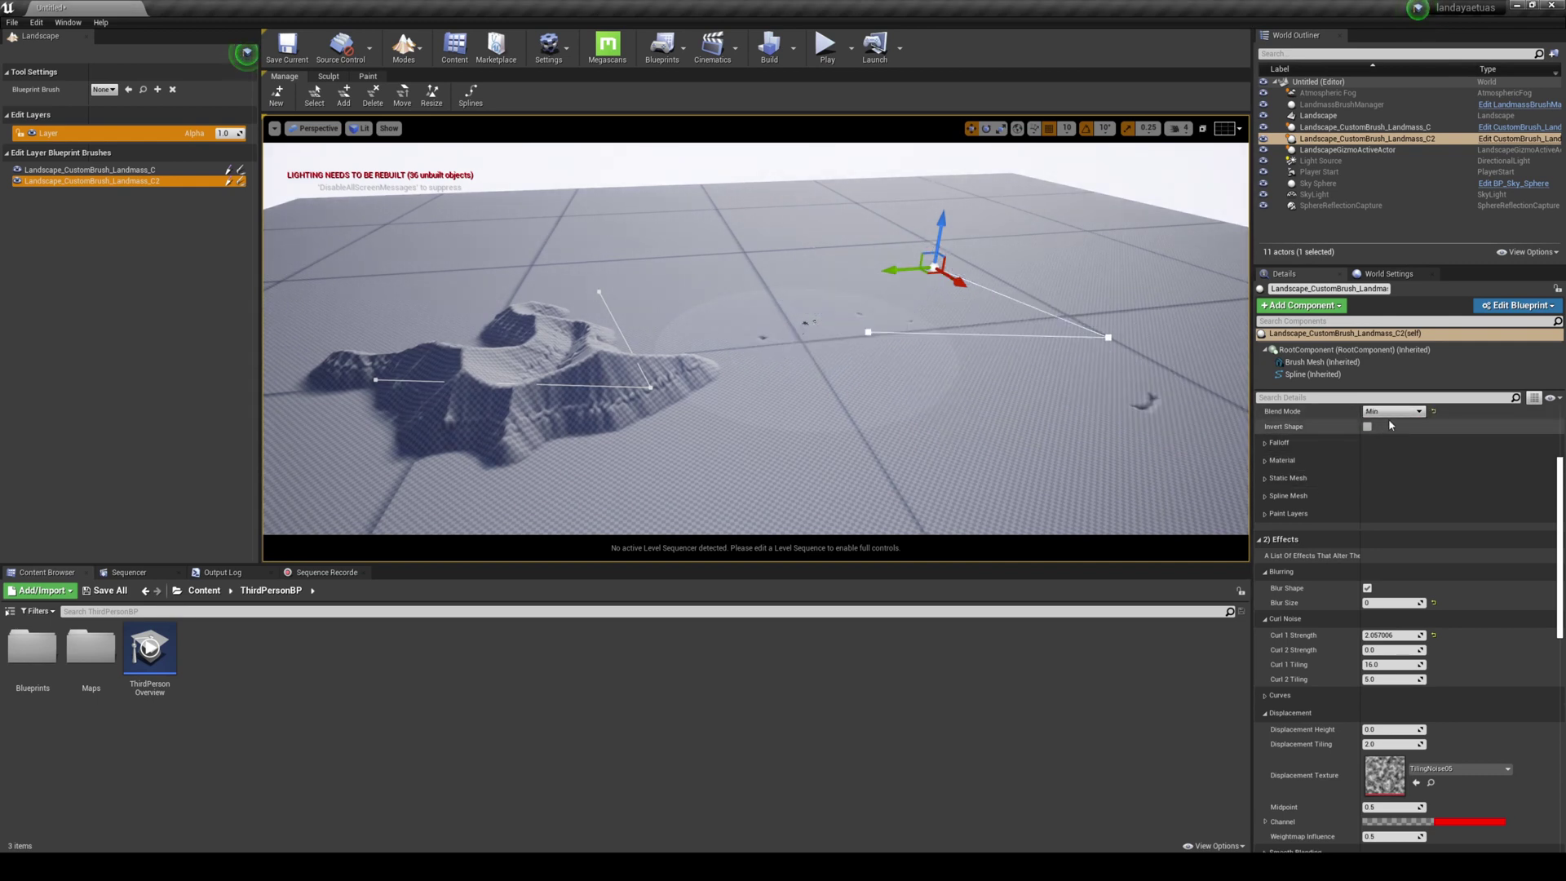
pyautogui.click(1386, 437)
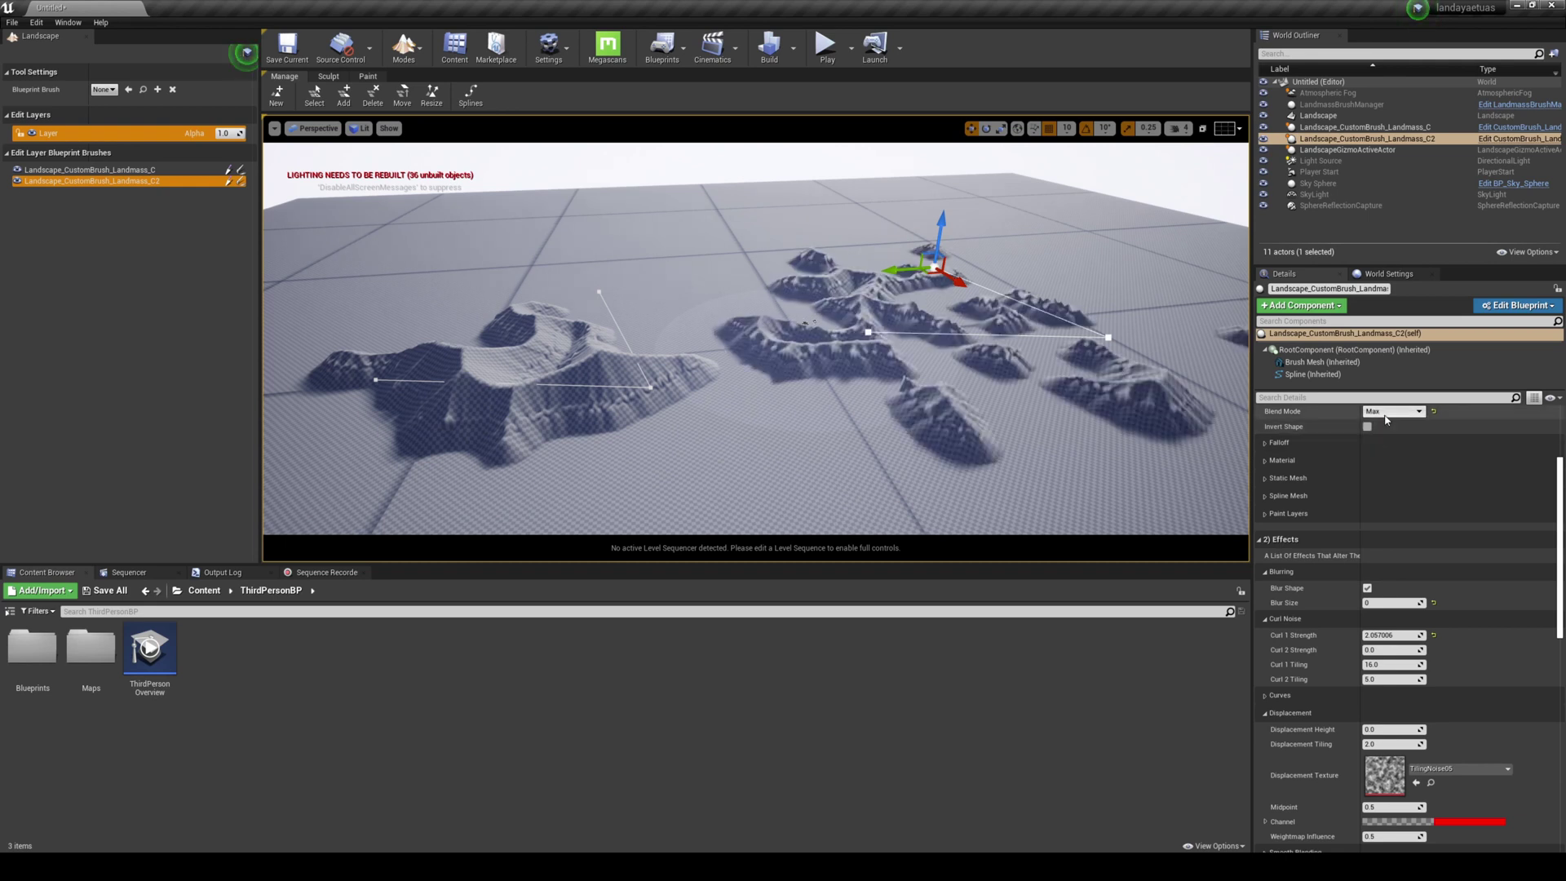
pyautogui.click(1380, 445)
pyautogui.click(1379, 437)
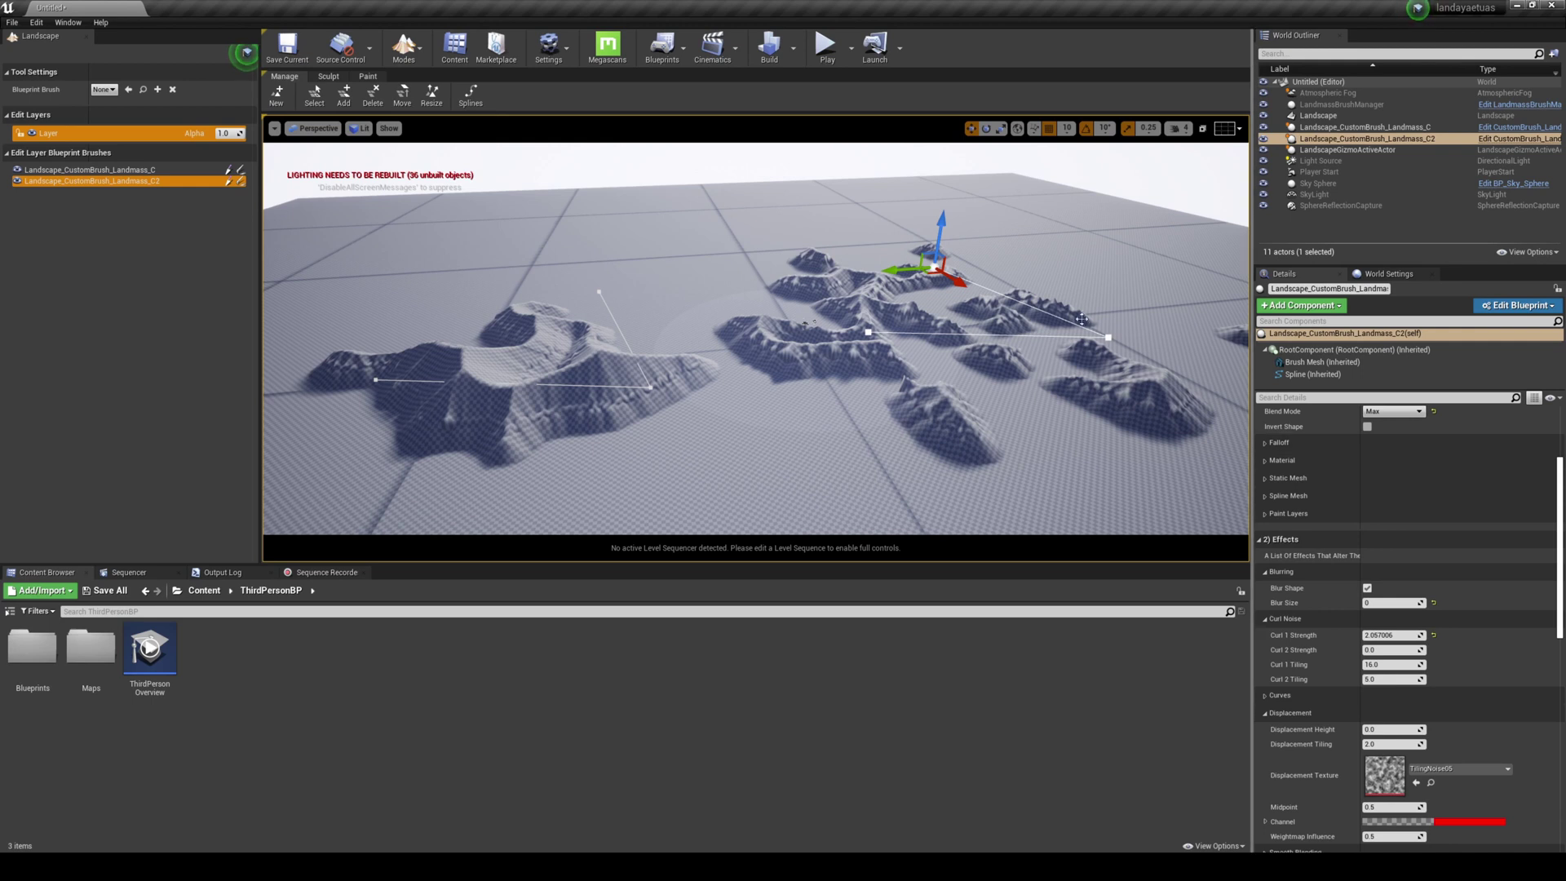
# Move the duplicated brush along Y so that it overlaps the first landmass, and reselect the duplicate.
pyautogui.moveTo(956, 278)
pyautogui.mouseDown()
pyautogui.moveTo(634, 285)
pyautogui.moveTo(625, 301)
pyautogui.mouseUp()
pyautogui.moveTo(1158, 318); pyautogui.dragTo(1019, 318, button='right')
pyautogui.click(1370, 127)
pyautogui.click(1387, 139)
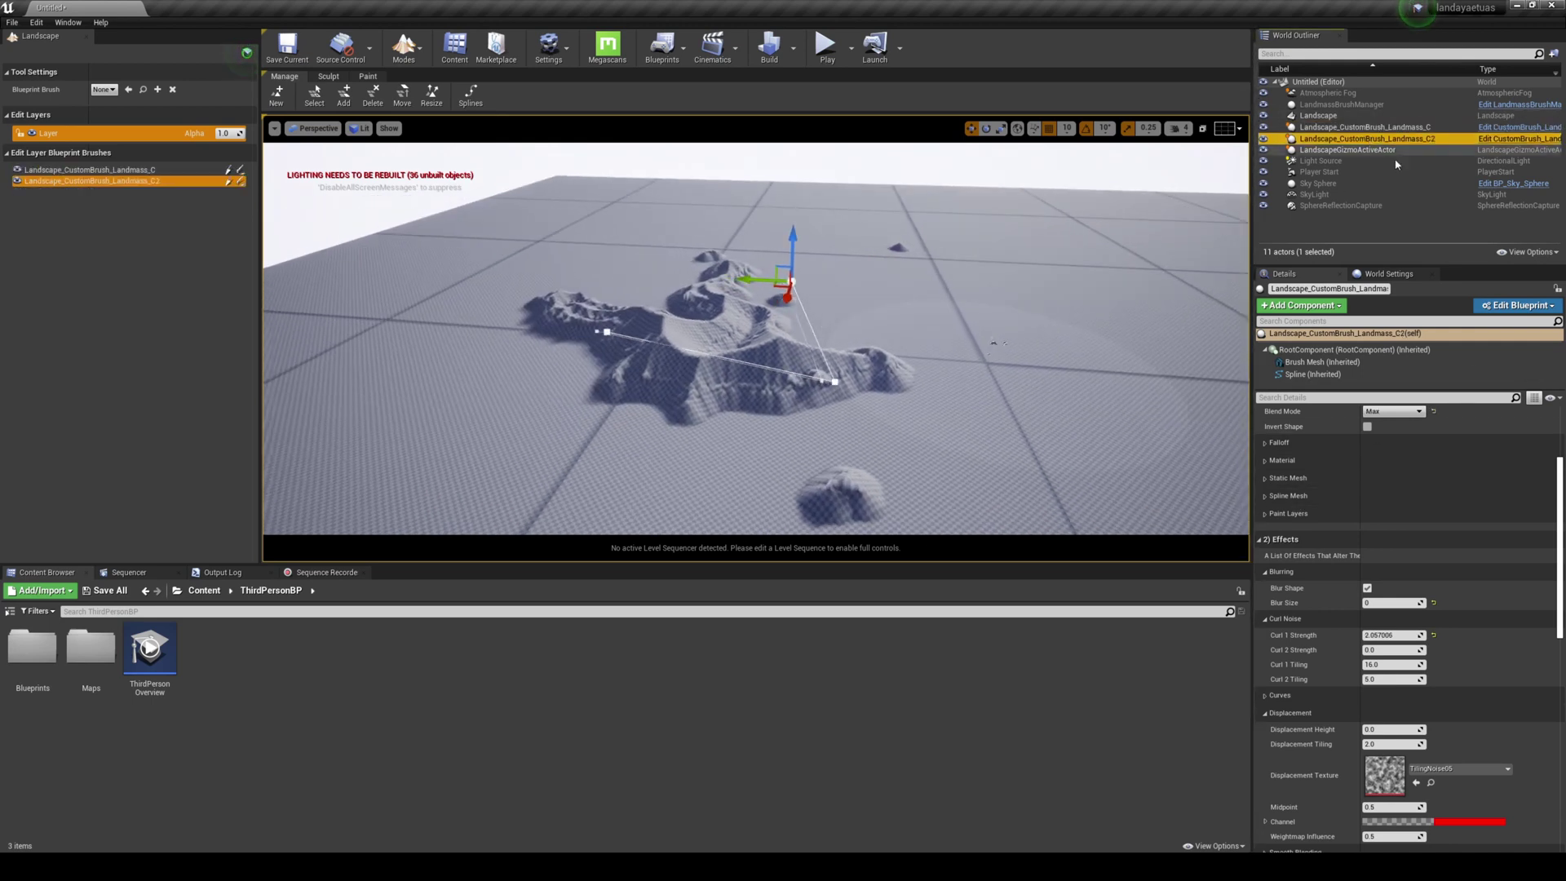
# Compare the Additive, Min and Max blend modes on the overlapping duplicated brush and set its Blend Mode to Alpha Blend.
pyautogui.click(1391, 444)
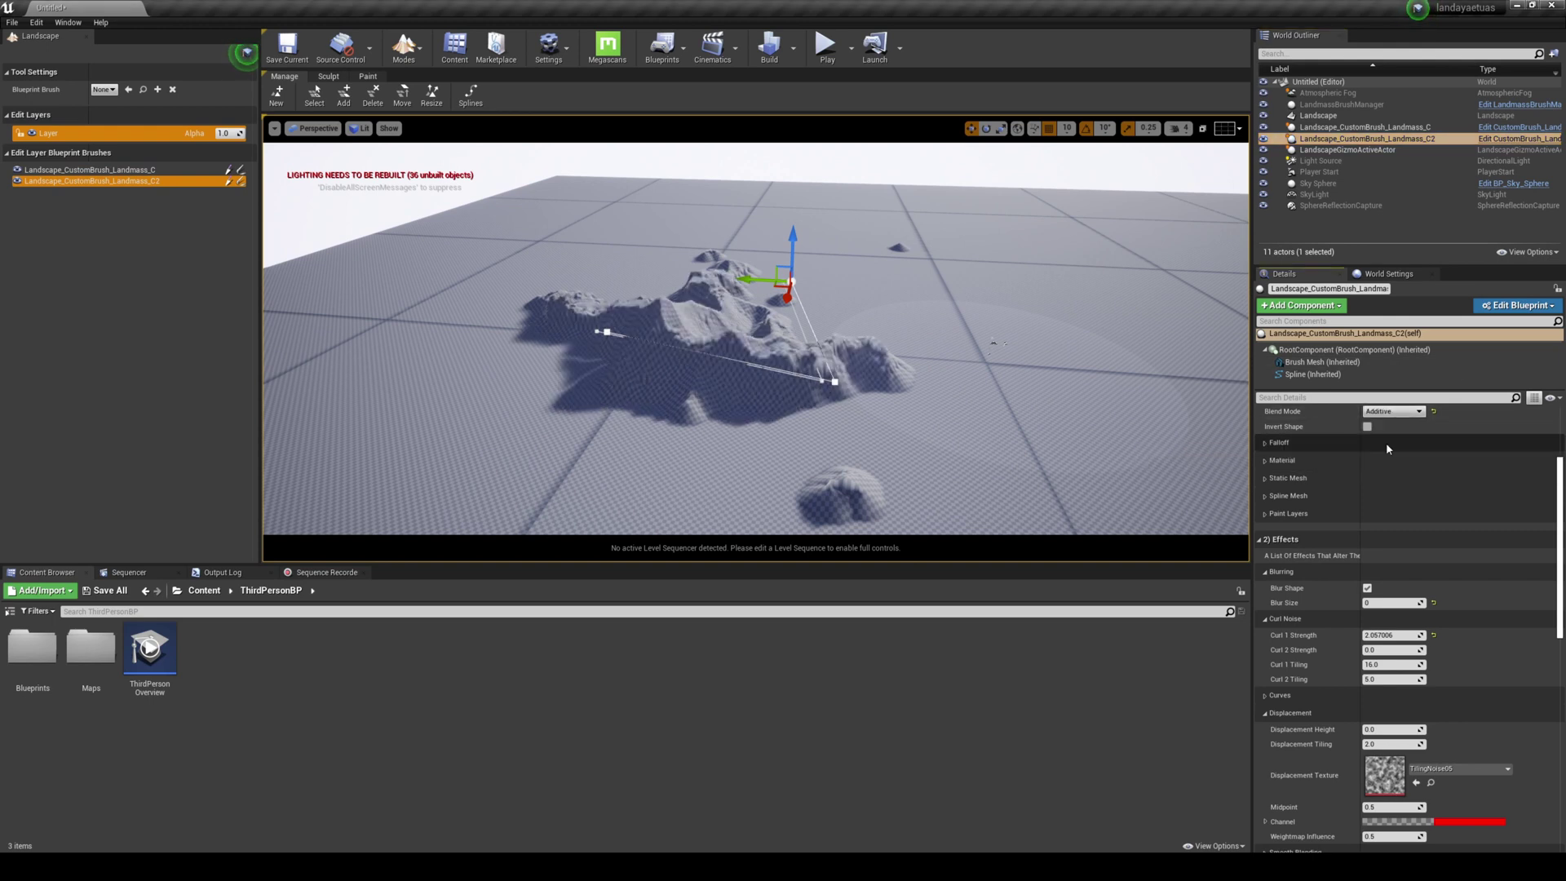
pyautogui.click(1392, 411)
pyautogui.click(1391, 430)
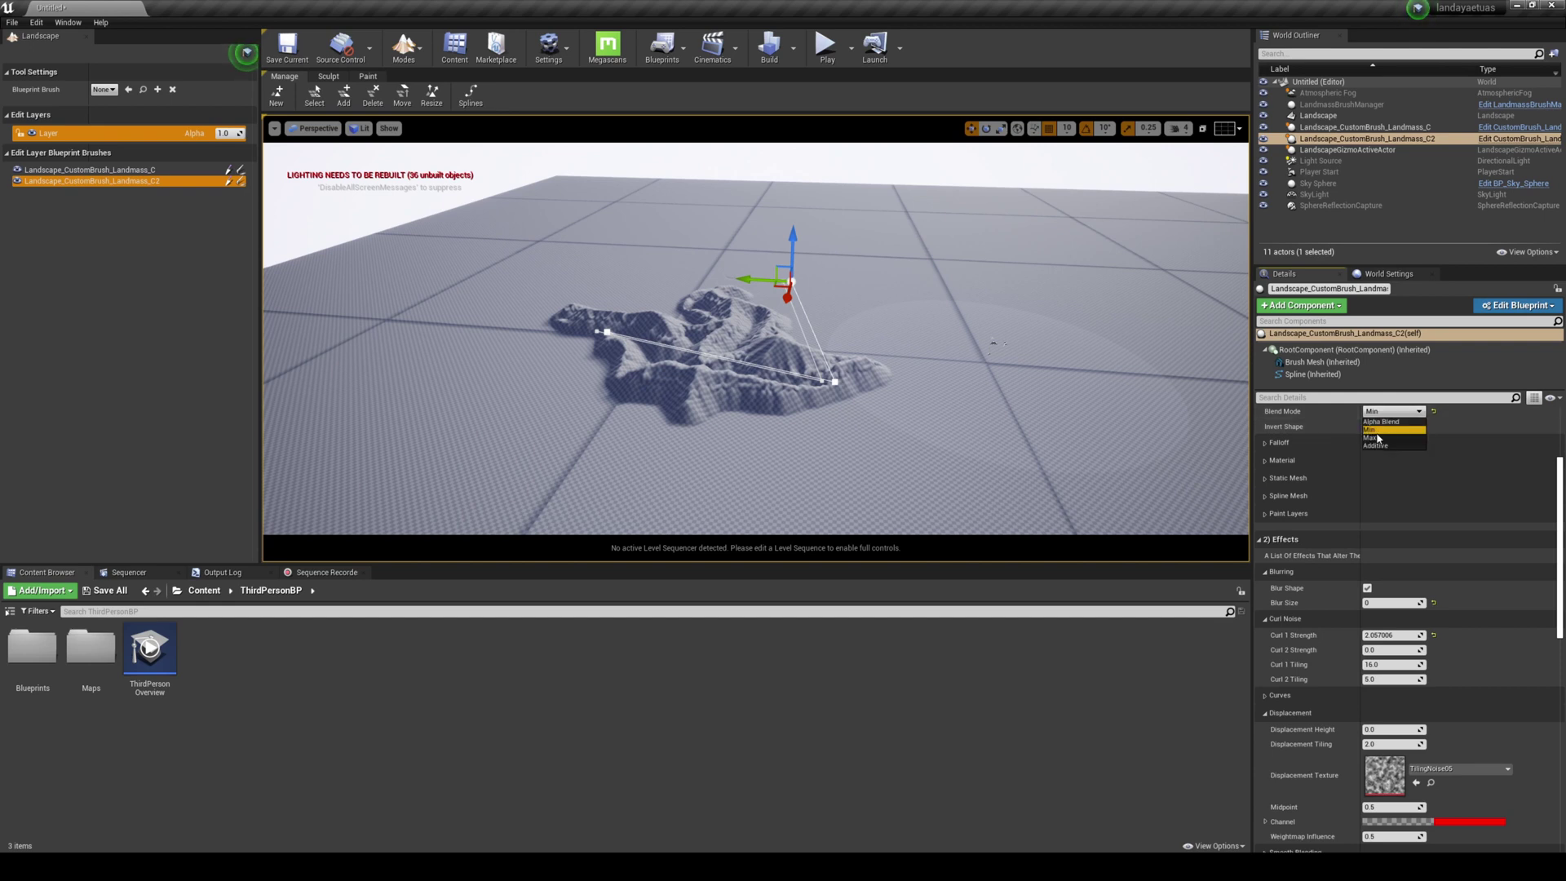
pyautogui.click(1377, 438)
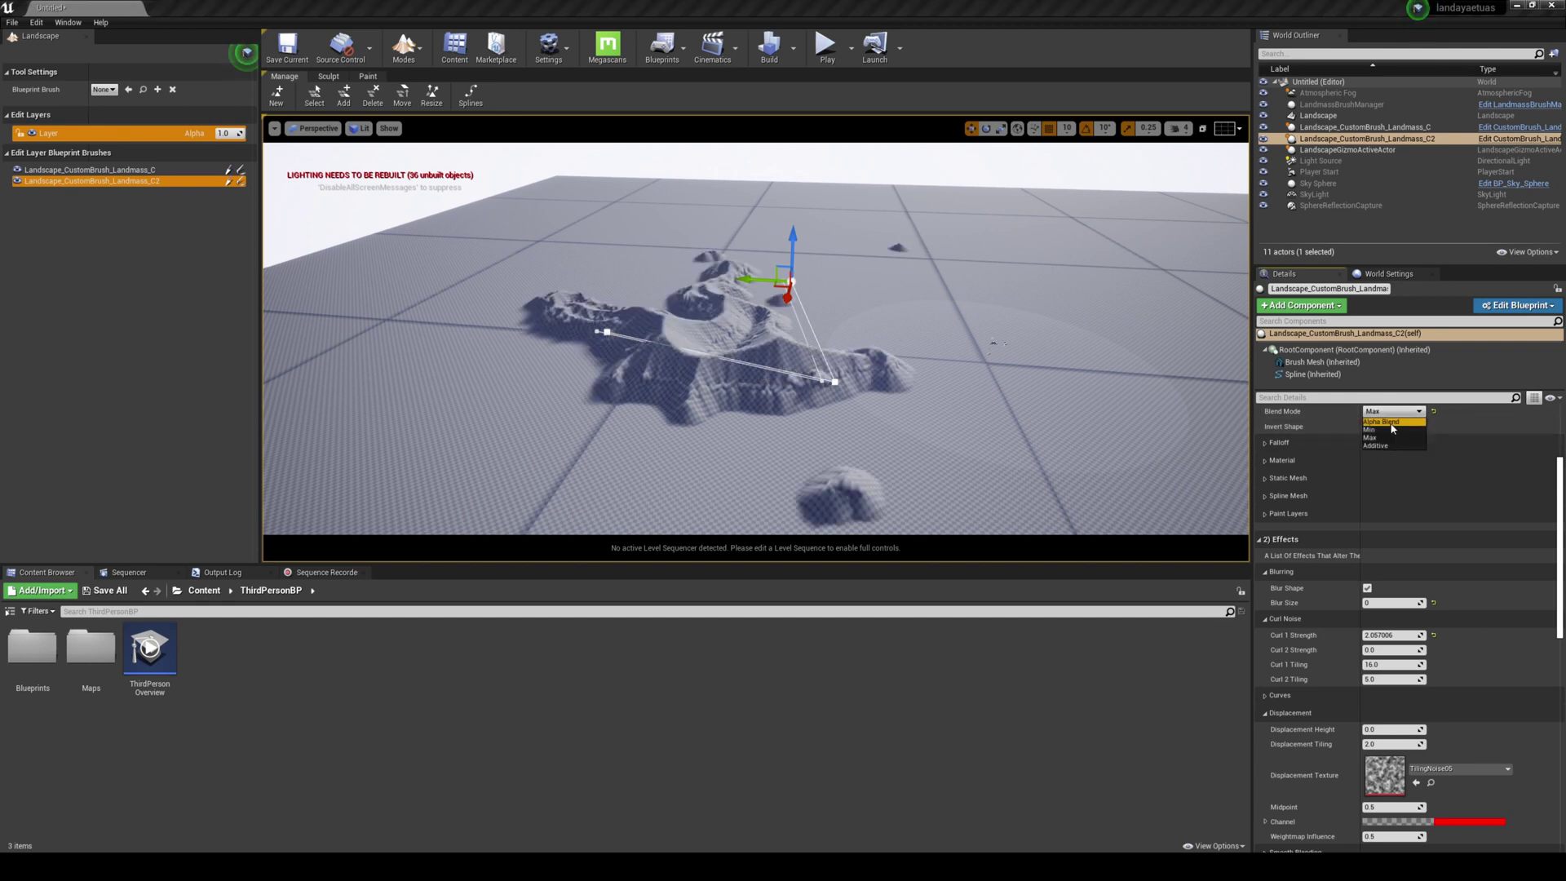
pyautogui.click(1391, 423)
# Move the duplicated brush in the negative Y direction, away from the first landmass.
pyautogui.moveTo(1133, 350)
pyautogui.mouseDown(button='right')
pyautogui.moveTo(1028, 342)
pyautogui.moveTo(1142, 338)
pyautogui.mouseUp(button='right')
pyautogui.moveTo(771, 310); pyautogui.dragTo(759, 306, button='right')
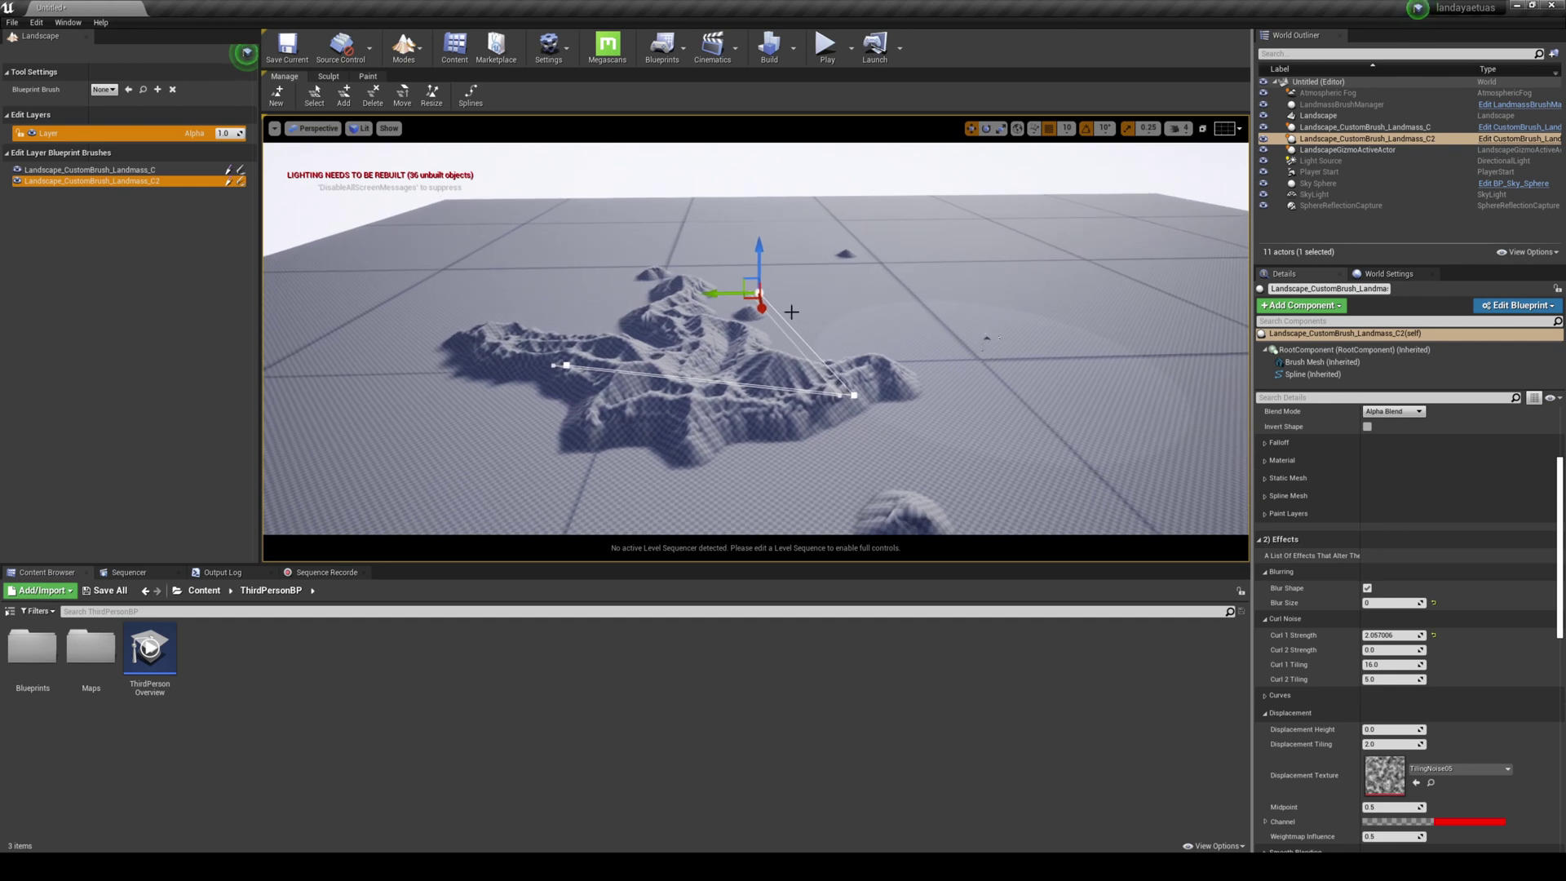
pyautogui.moveTo(734, 295); pyautogui.dragTo(1122, 298)
pyautogui.moveTo(1121, 298); pyautogui.dragTo(1191, 301, button='right')
pyautogui.moveTo(991, 282); pyautogui.dragTo(1014, 330, button='right')
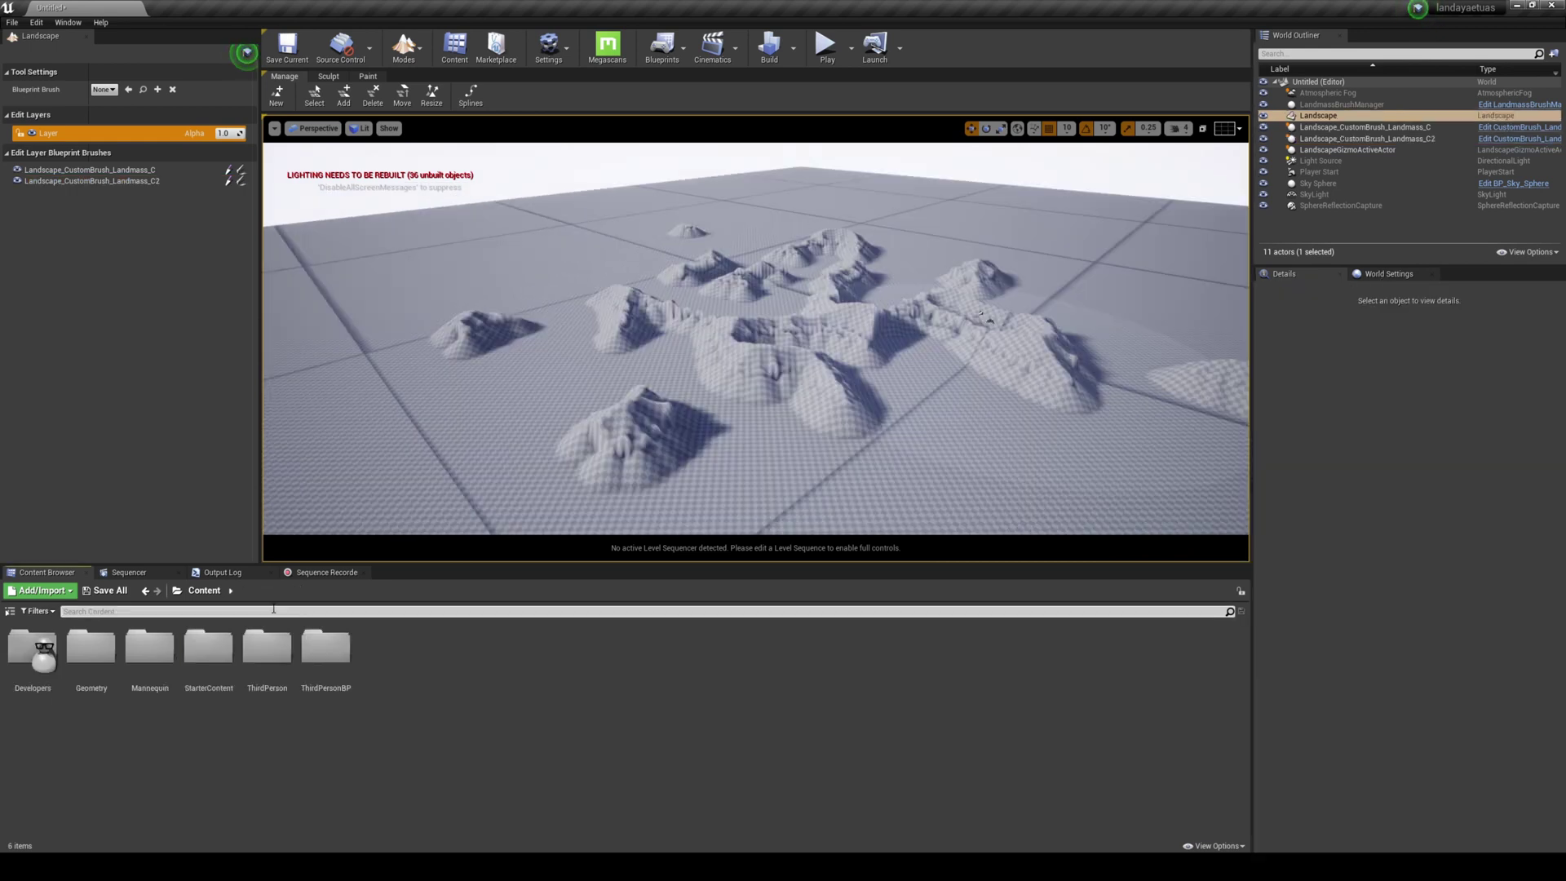
# Search the project content for "material" and assign M_CobbleStone_Smooth as the landscape's material.
pyautogui.click(273, 611)
pyautogui.write('material')
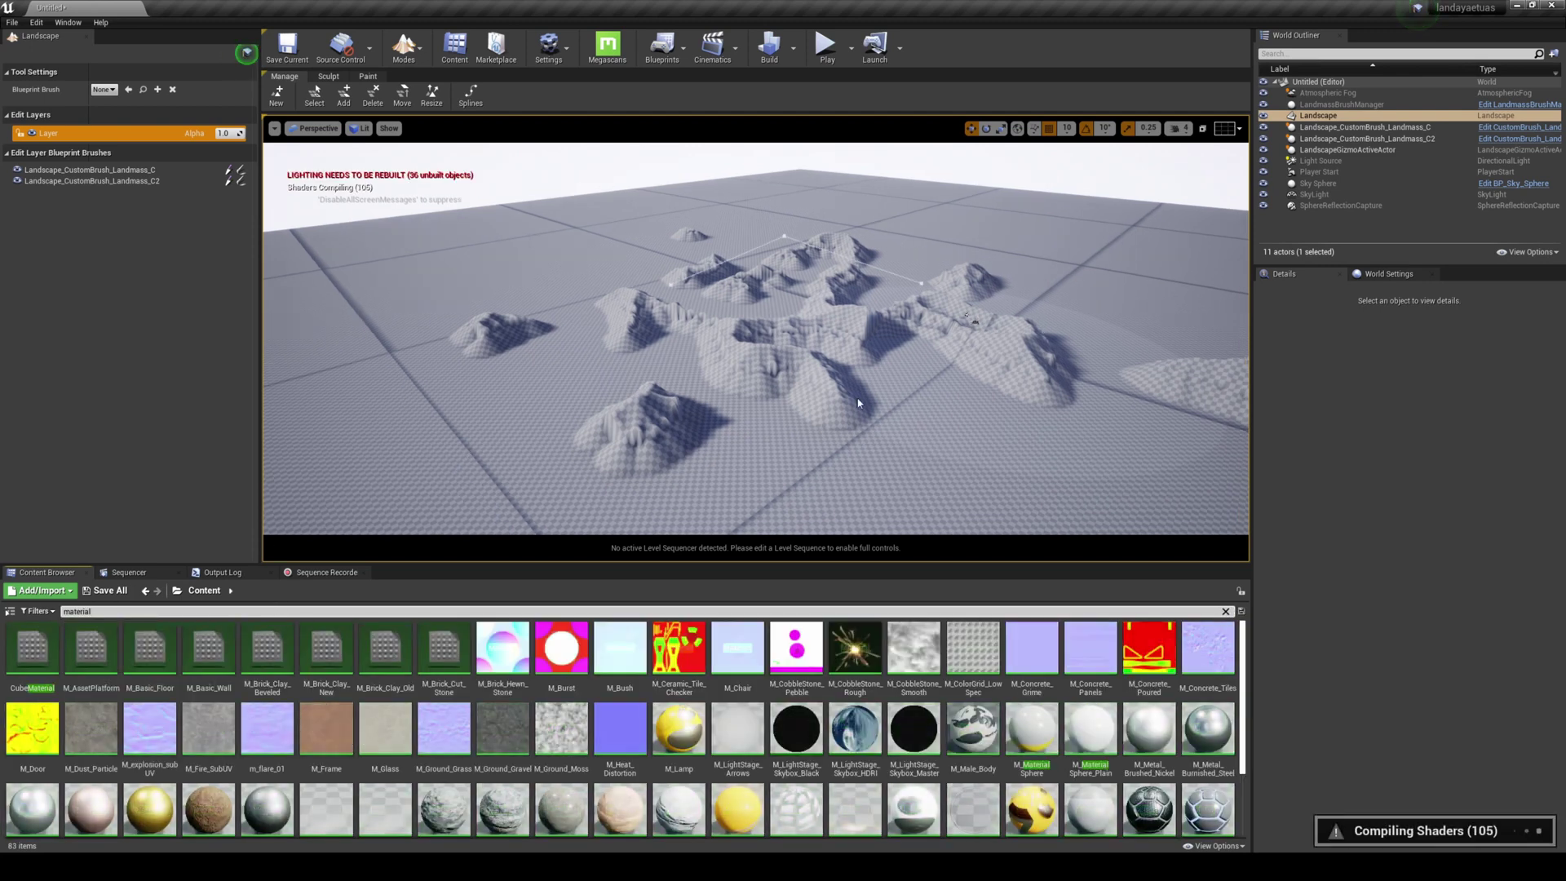
pyautogui.click(927, 440)
pyautogui.moveTo(969, 469); pyautogui.dragTo(1014, 447, button='right')
pyautogui.moveTo(930, 662); pyautogui.dragTo(1385, 653)
pyautogui.moveTo(926, 437); pyautogui.dragTo(927, 412)
pyautogui.moveTo(927, 412)
pyautogui.mouseDown(button='right')
pyautogui.moveTo(913, 416)
pyautogui.moveTo(914, 338)
pyautogui.moveTo(897, 334)
pyautogui.moveTo(937, 419)
pyautogui.mouseUp(button='right')
pyautogui.moveTo(847, 170); pyautogui.dragTo(1054, 189, button='right')
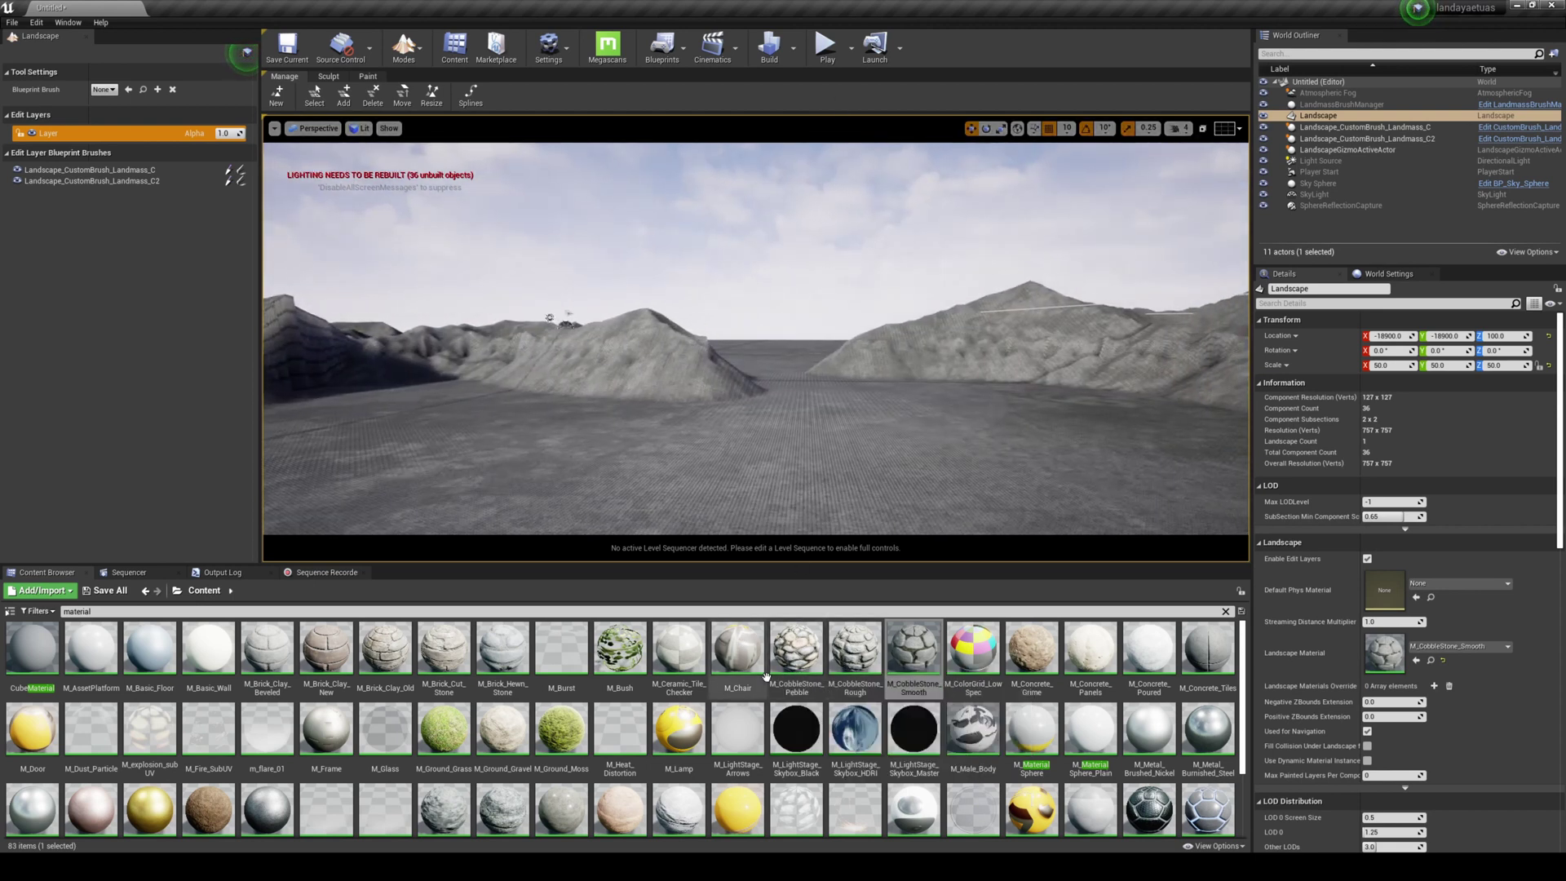
# Try M_Bush as the Landscape Material and inspect it up close on the terrain.
pyautogui.moveTo(620, 652); pyautogui.dragTo(1384, 652)
pyautogui.moveTo(978, 477); pyautogui.dragTo(1019, 460, button='right')
pyautogui.press('w')
pyautogui.press('w')
# Set the Landscape Material to M_Brick_Hewn_Stone and view the mountains from ground level.
pyautogui.moveTo(503, 649); pyautogui.dragTo(1384, 652)
pyautogui.press('s')
pyautogui.moveTo(1014, 449)
pyautogui.mouseDown(button='right')
pyautogui.moveTo(889, 453)
pyautogui.moveTo(1224, 452)
pyautogui.moveTo(1019, 453)
pyautogui.moveTo(889, 497)
pyautogui.moveTo(1008, 431)
pyautogui.mouseUp(button='right')
pyautogui.press('s')
pyautogui.press('s')
pyautogui.press('w')
pyautogui.press('q')
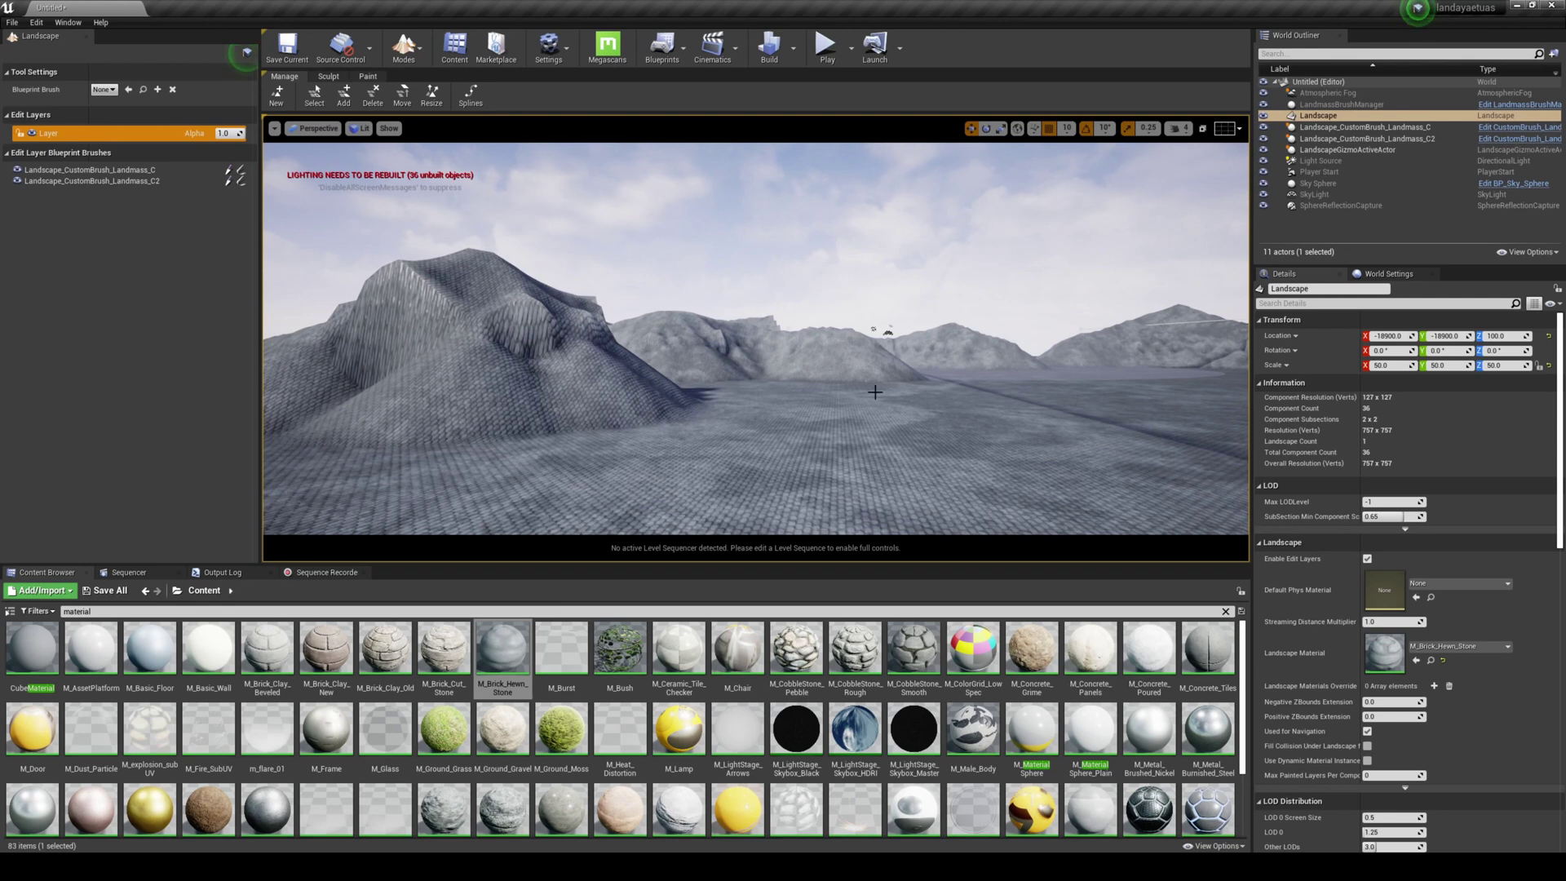